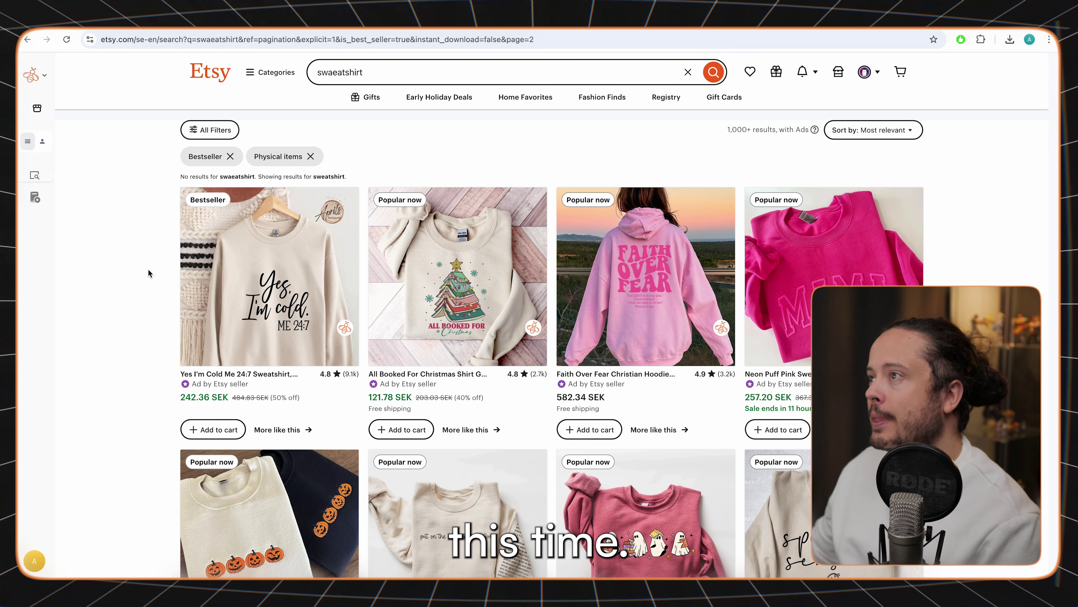
Step: Search Etsy for the corrected term 'sweatshirt'
click(416, 78)
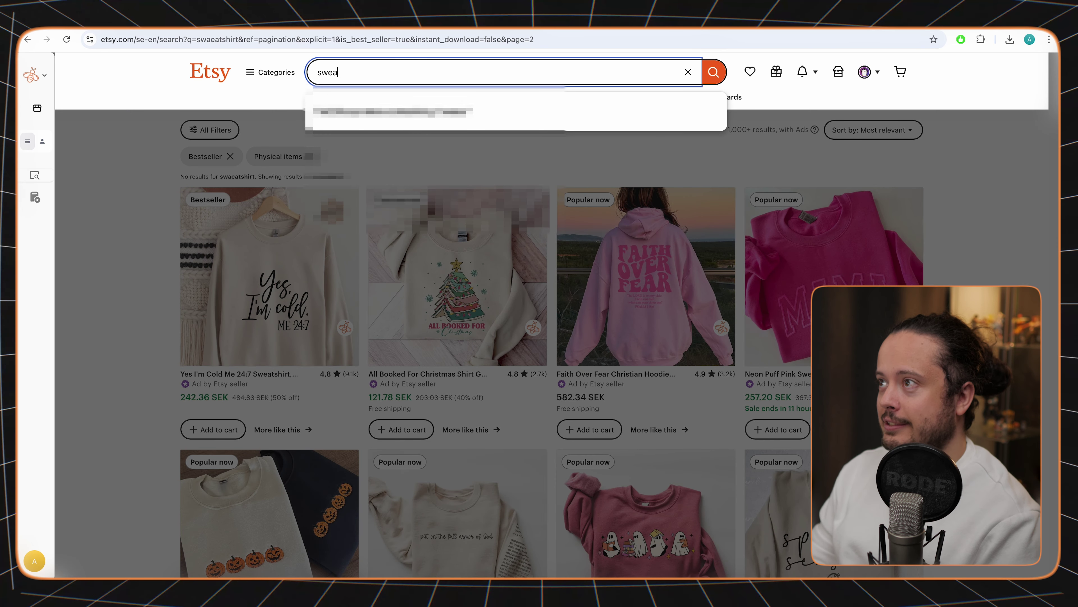
text(sweatshirt)
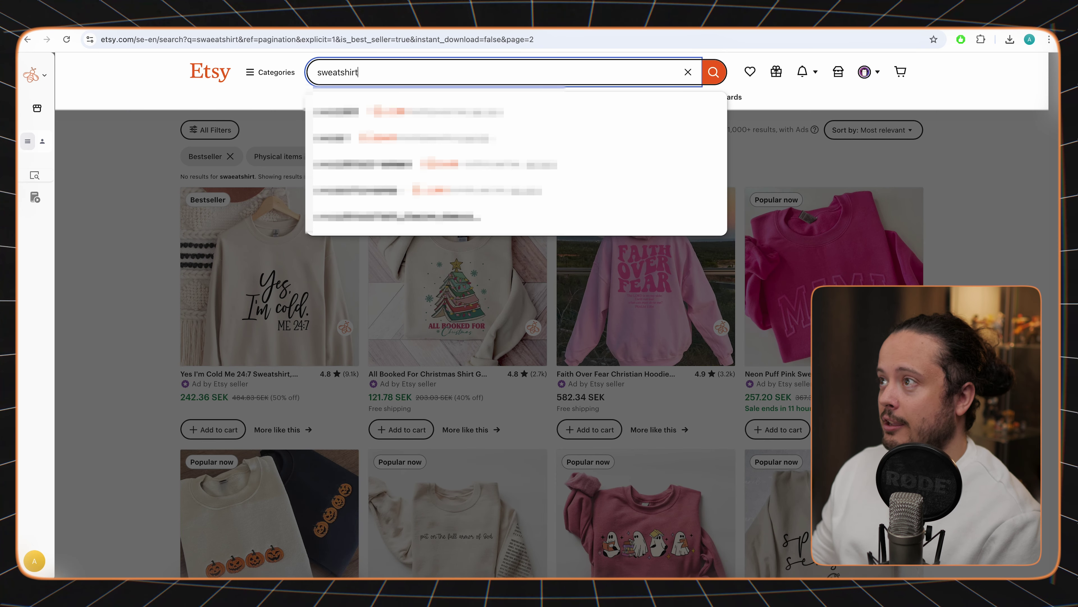
key(Return)
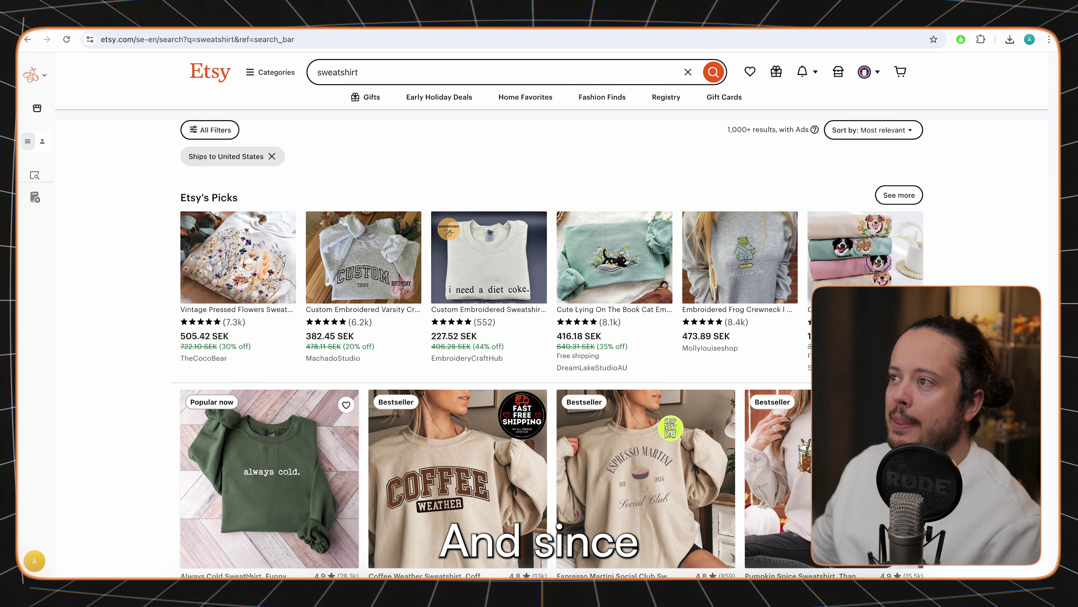
Step: Filter the sweatshirt results to Physical items and Star Seller shops
click(210, 129)
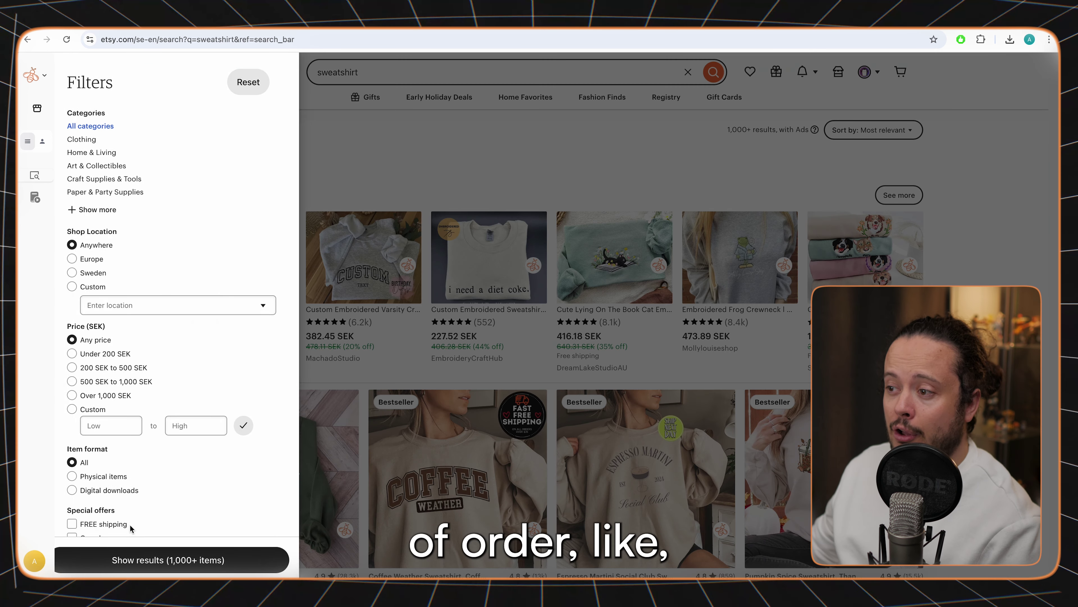
scroll(131, 524, down, 10)
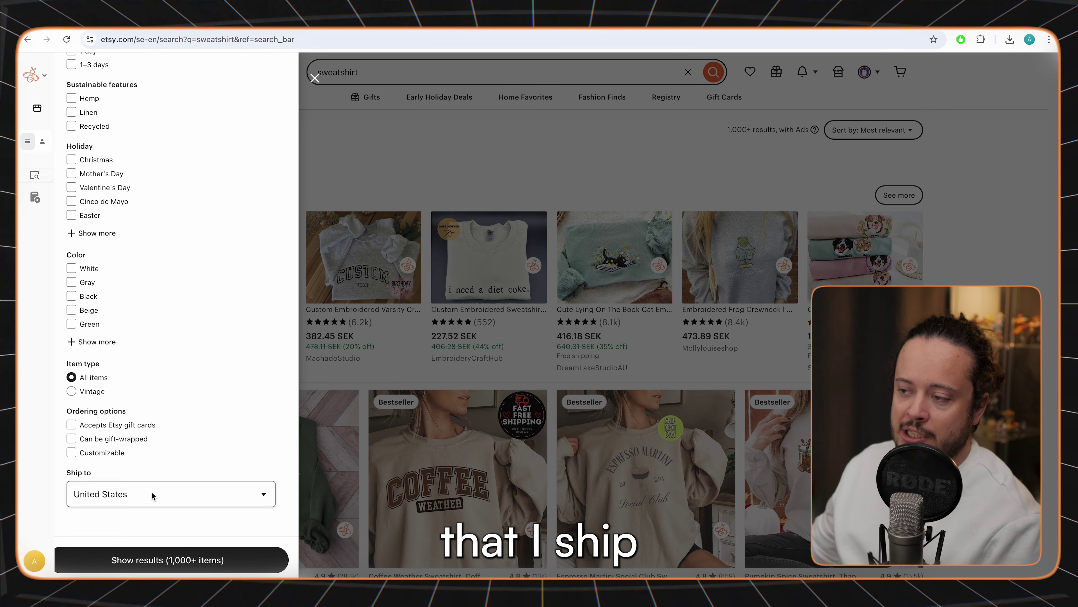
scroll(151, 496, up, 15)
scroll(152, 496, down, 2)
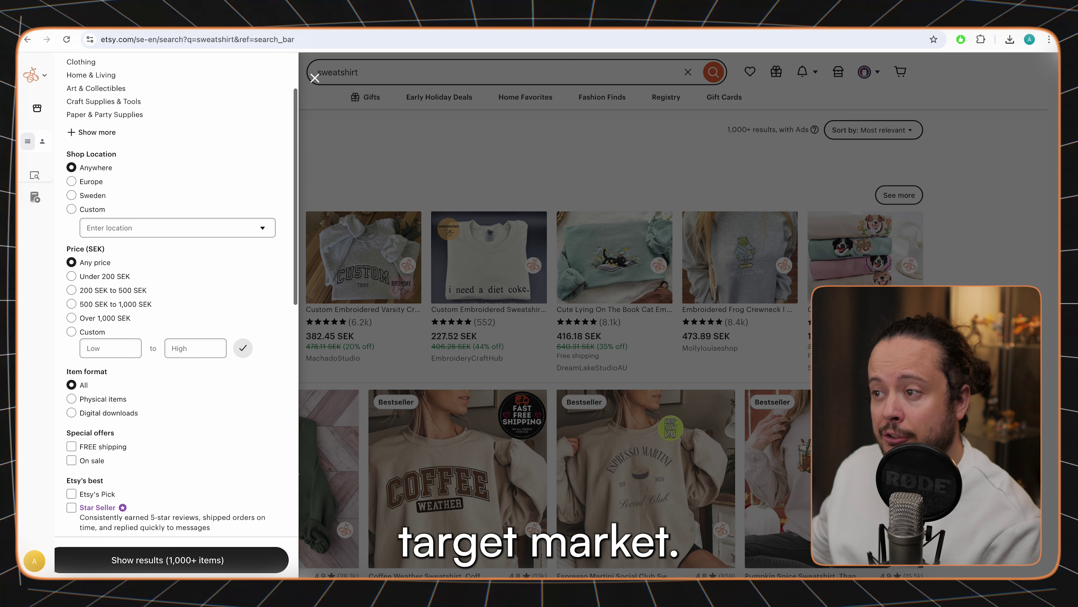
click(113, 399)
scroll(107, 442, down, 1)
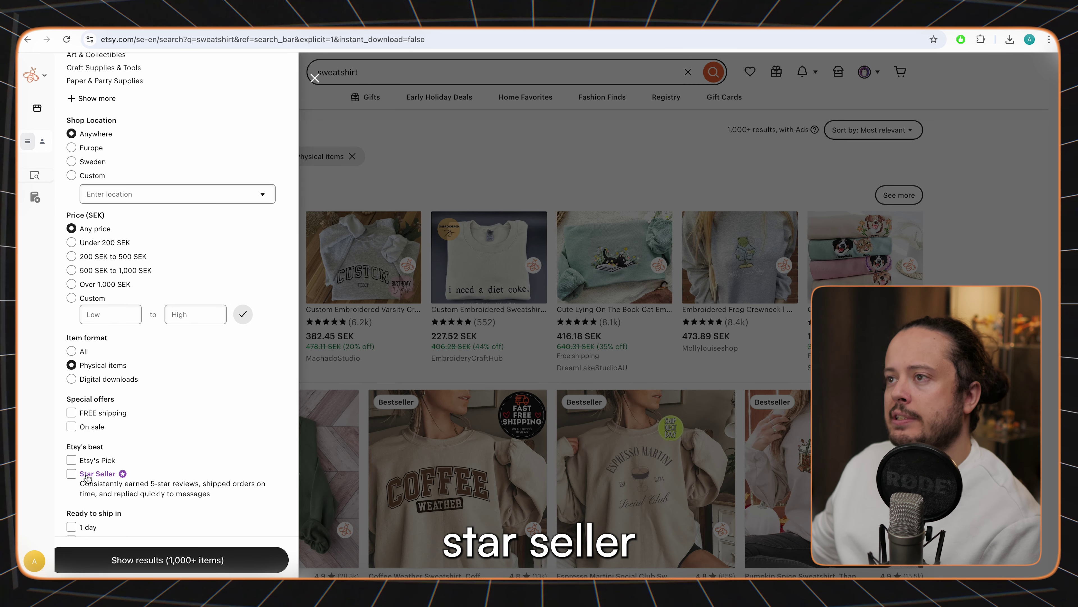
click(70, 473)
Step: Change the results URL to is_best_seller=true so only bestsellers show
click(501, 38)
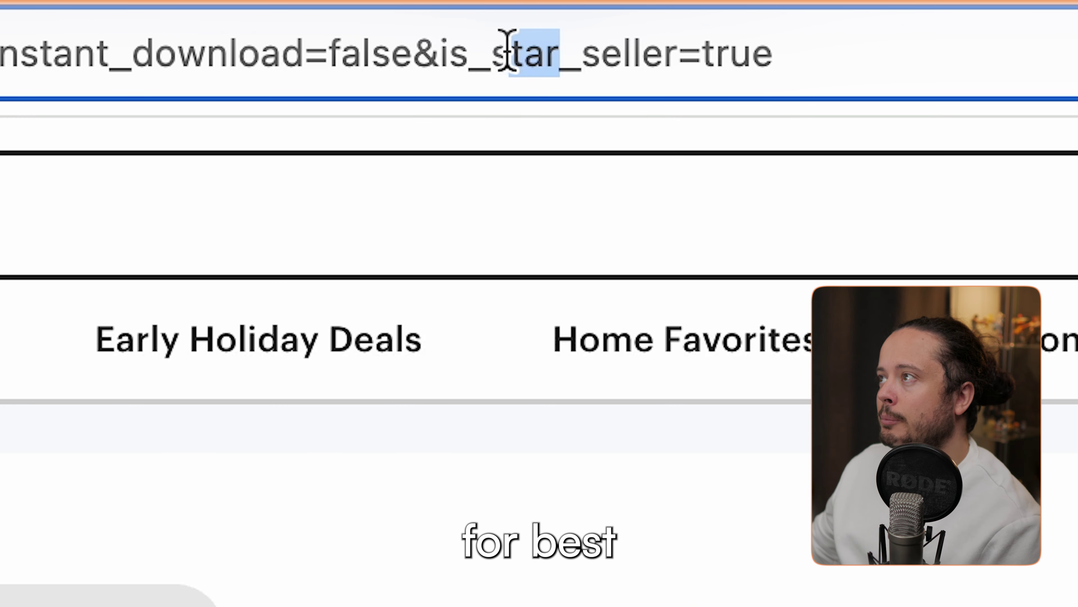
text(best)
key(Return)
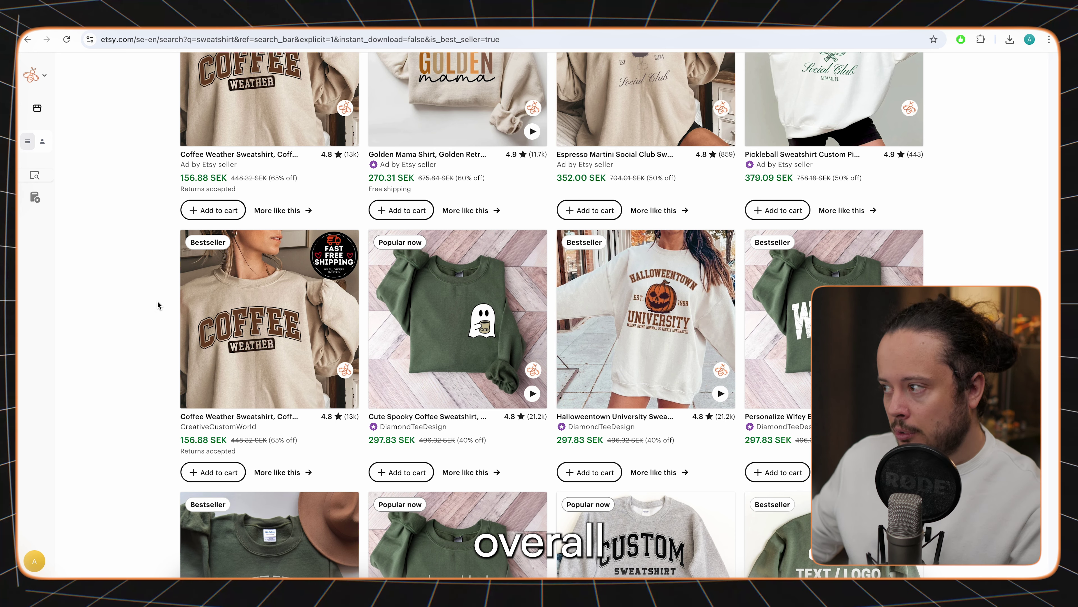
scroll(158, 305, down, 5)
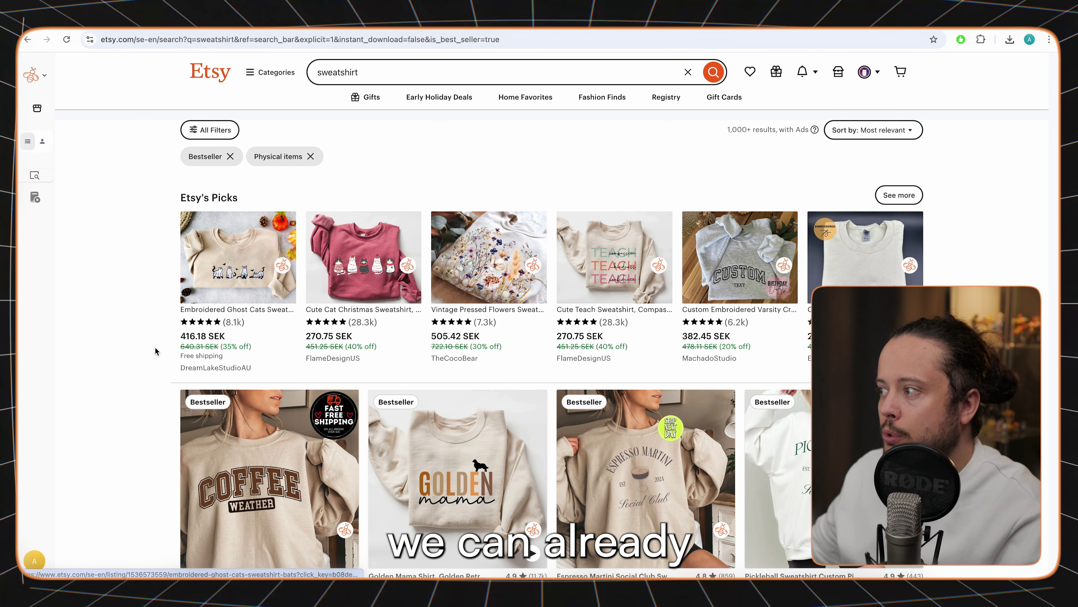
scroll(156, 351, down, 3)
scroll(156, 371, down, 3)
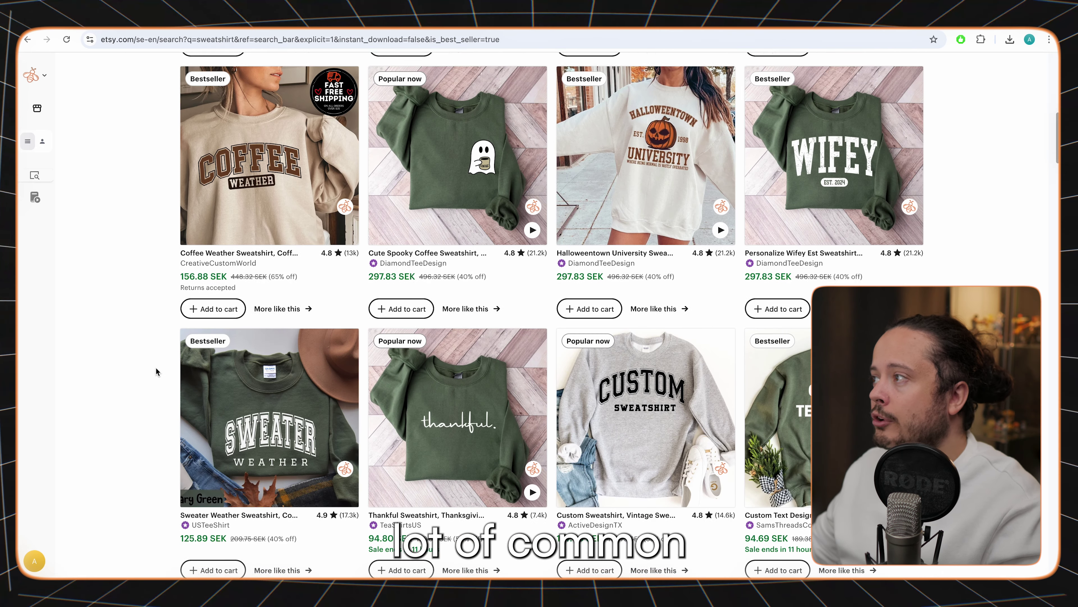
scroll(157, 369, down, 6)
scroll(159, 361, up, 3)
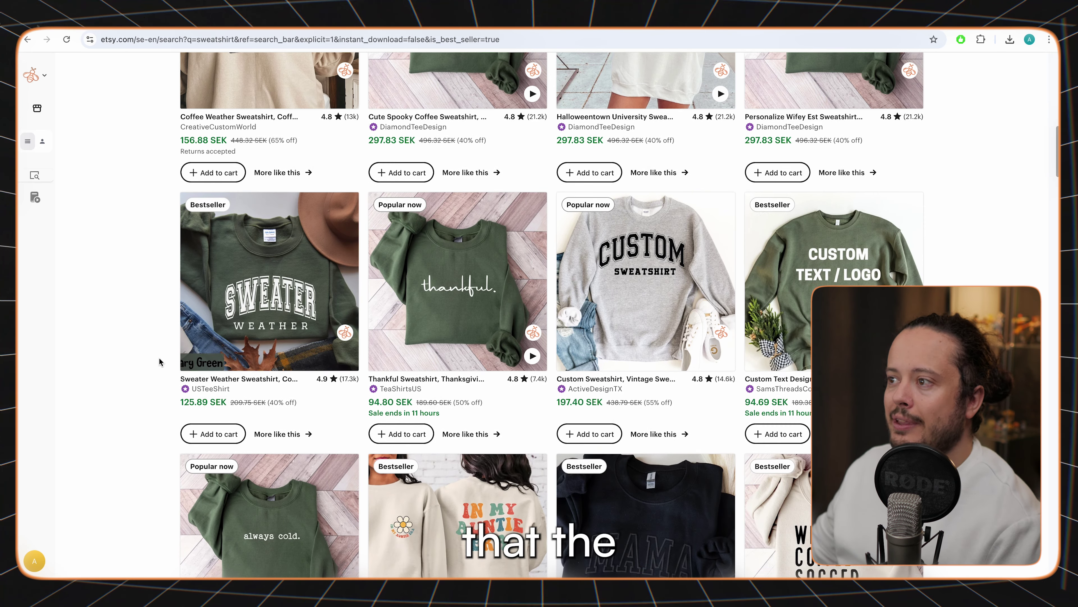
scroll(159, 361, up, 4)
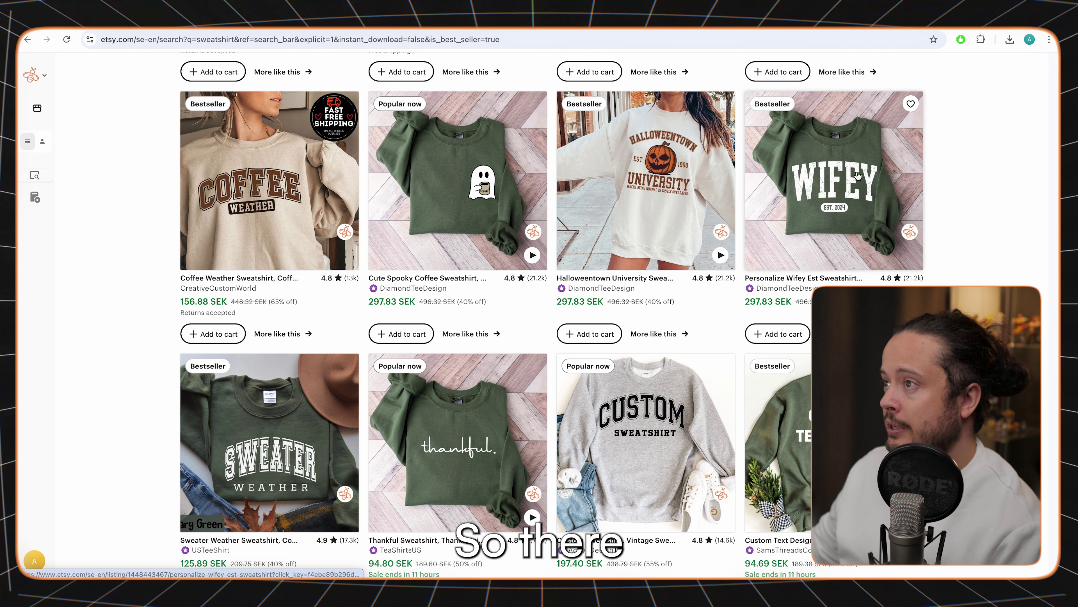
scroll(273, 263, down, 14)
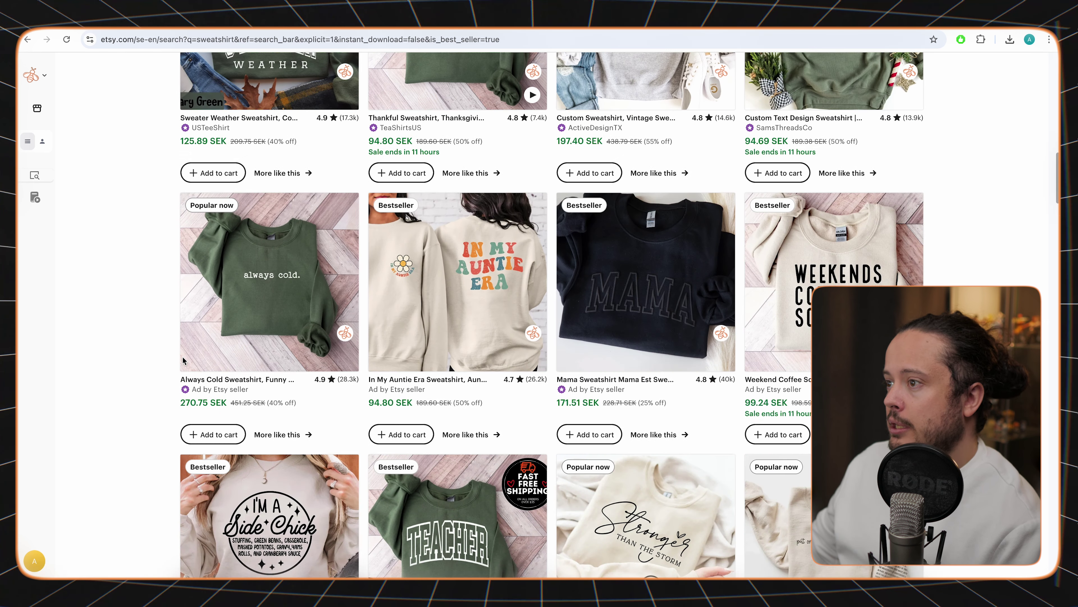
scroll(184, 361, down, 20)
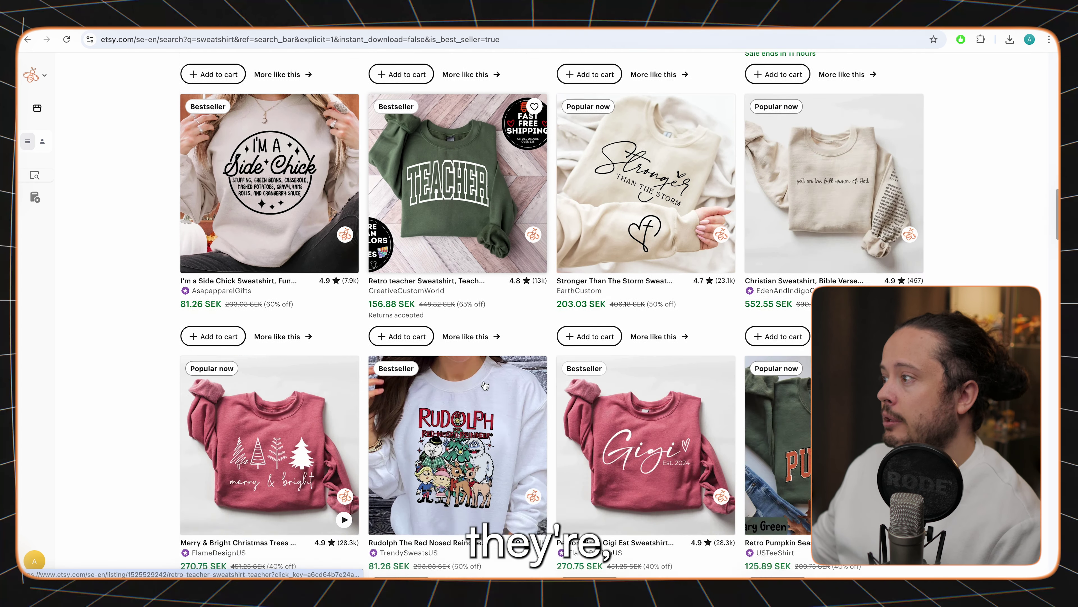
scroll(692, 220, down, 20)
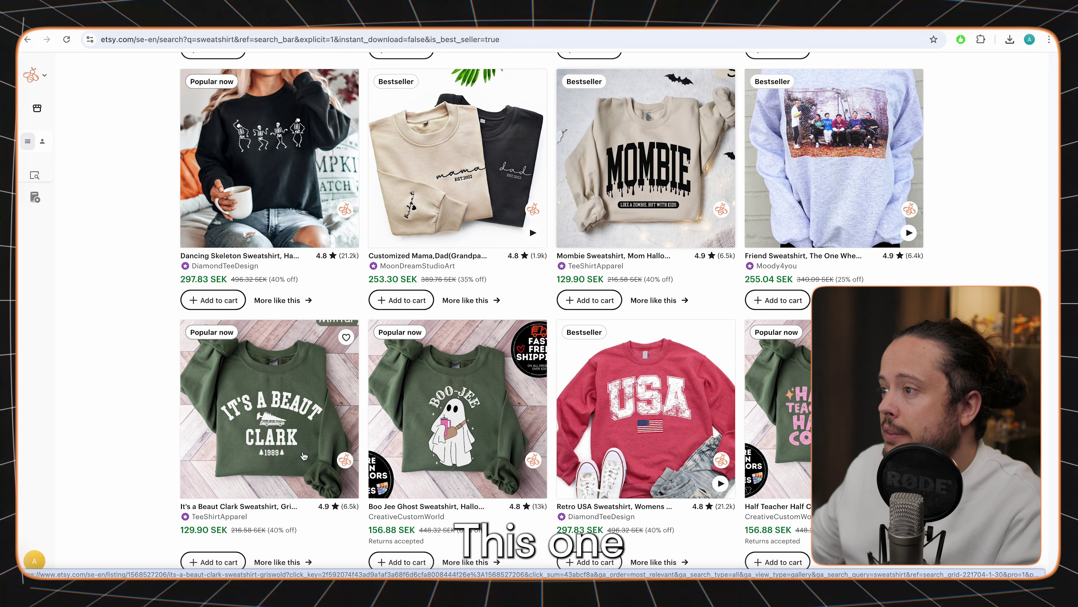
scroll(267, 255, down, 5)
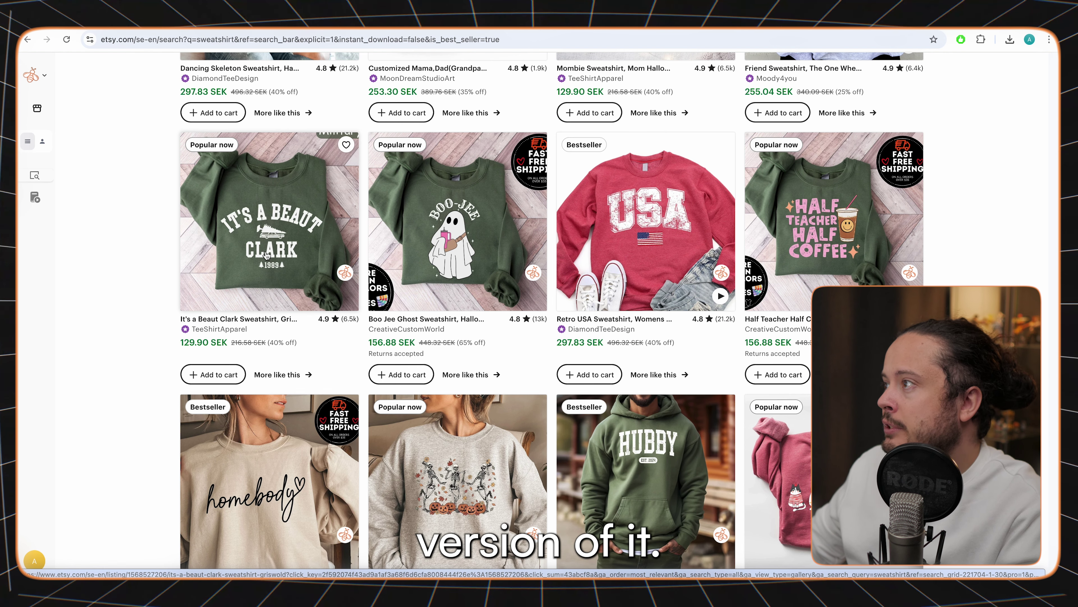
scroll(653, 269, down, 2)
scroll(654, 268, down, 4)
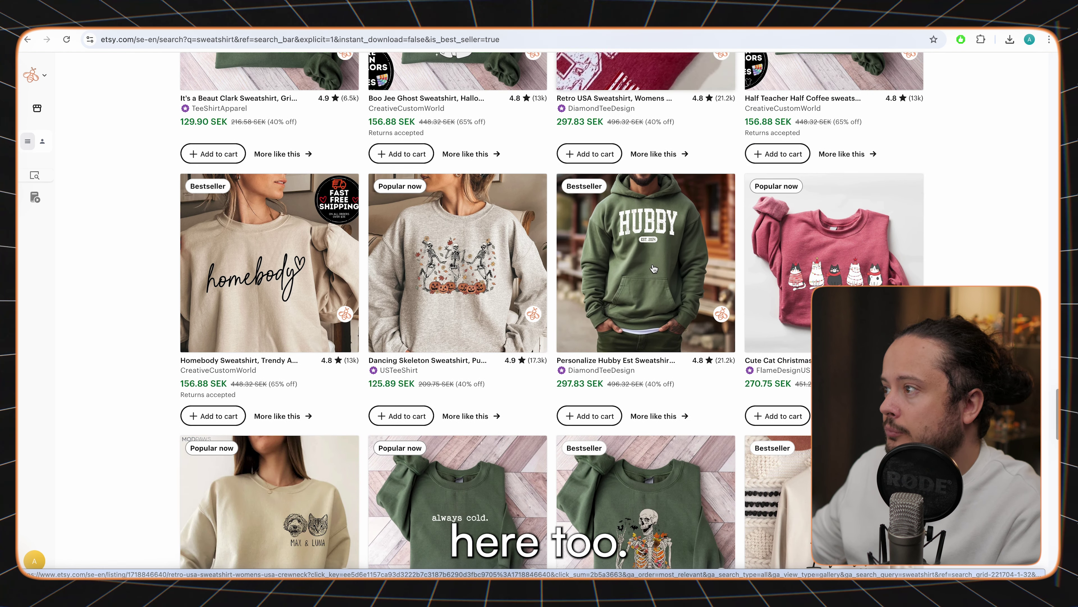
Step: Delete the old font bullets and election-shirt keywords below the note's title
key(super+Tab)
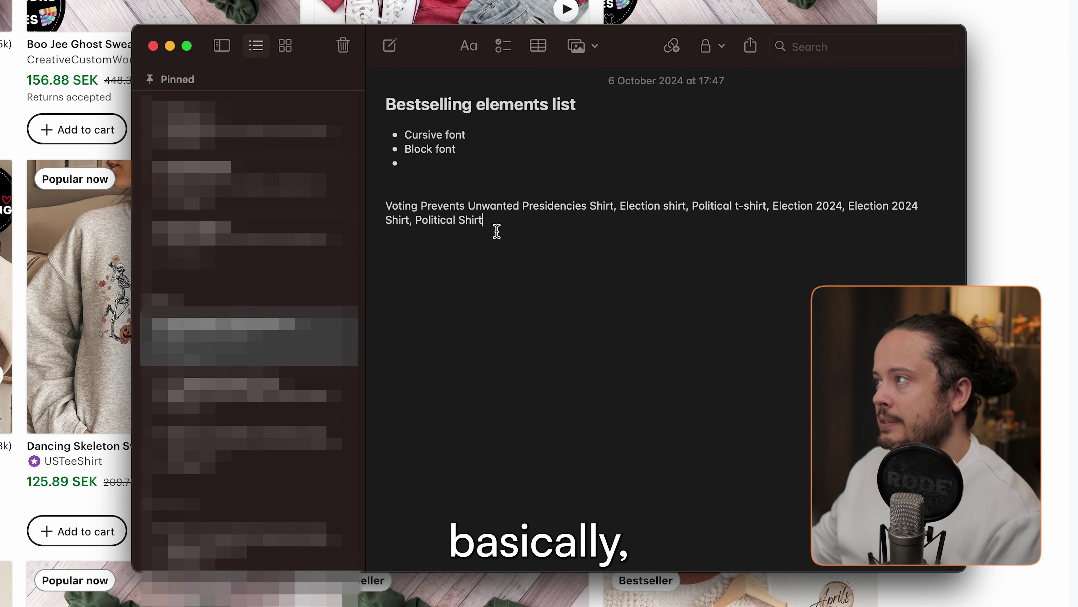
drag(497, 231, 409, 134)
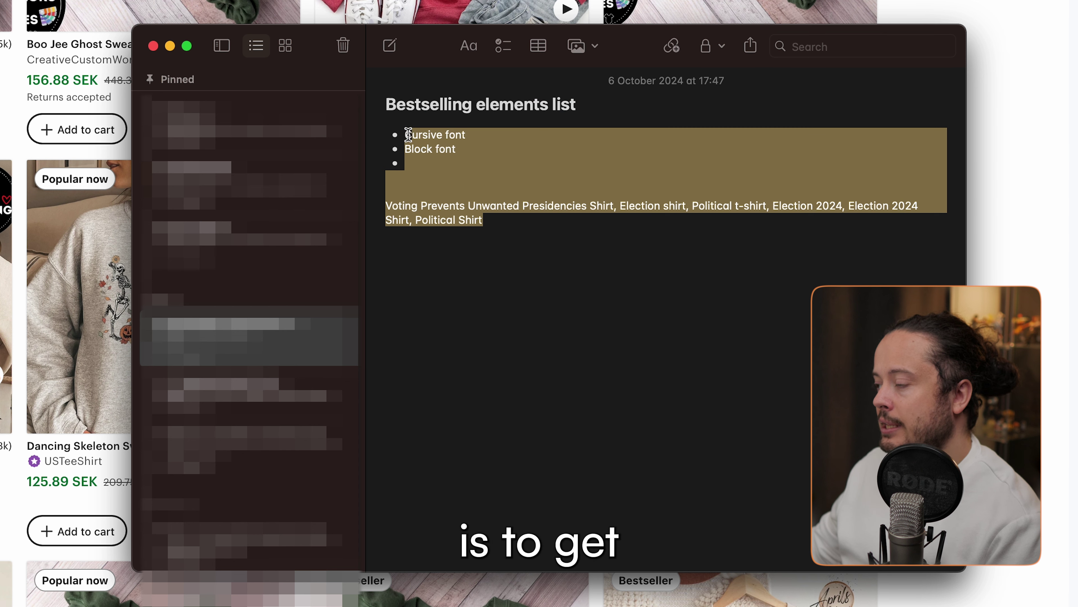
key(BackSpace)
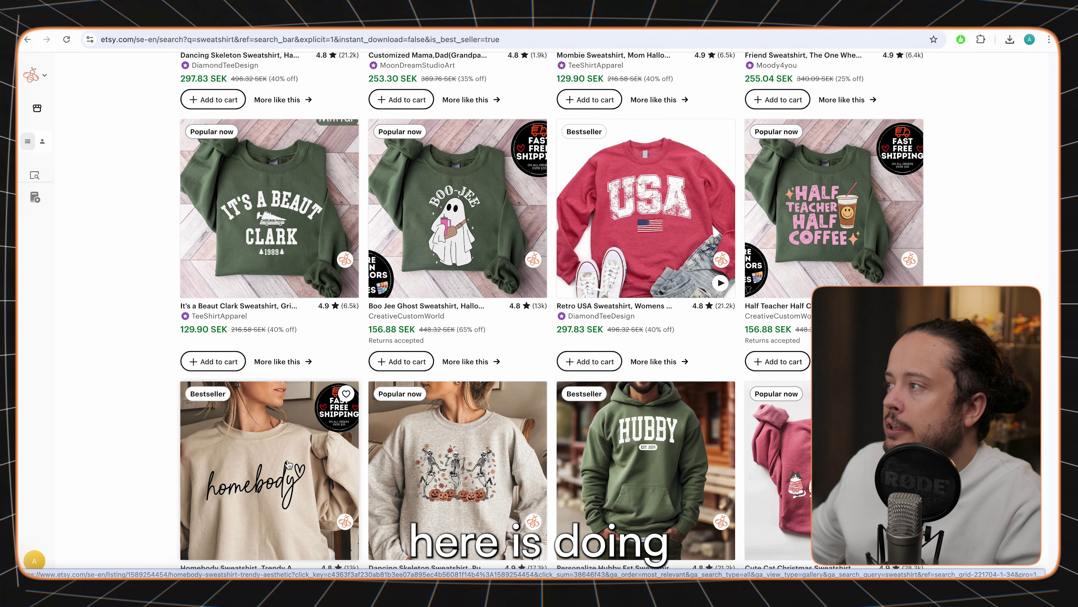
Step: Review the bestselling Etsy sweatshirt results, briefly checking the Bestselling elements note
scroll(288, 463, up, 6)
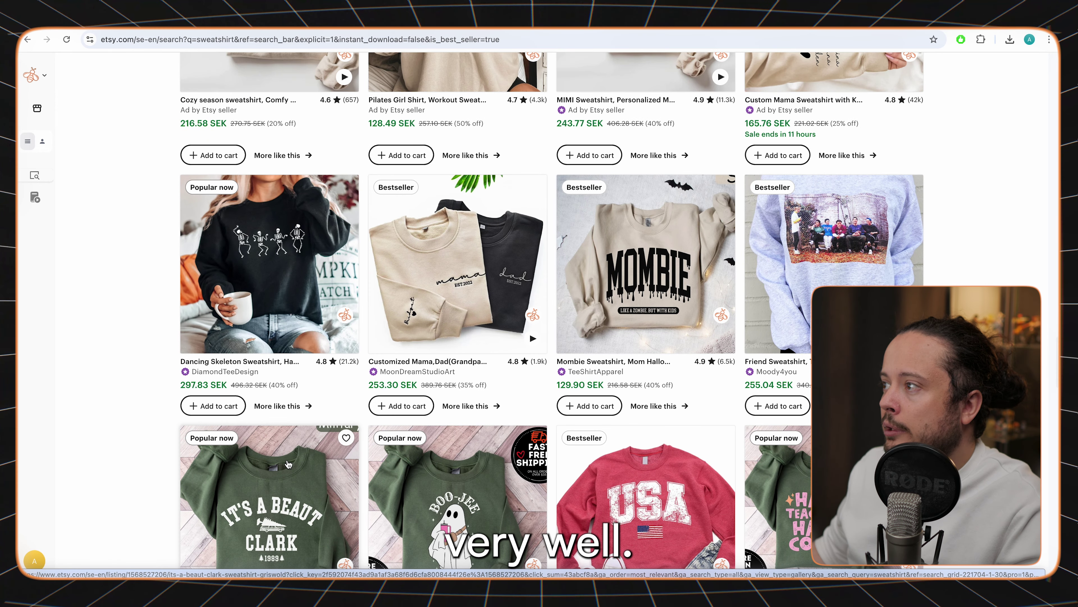
scroll(287, 463, up, 5)
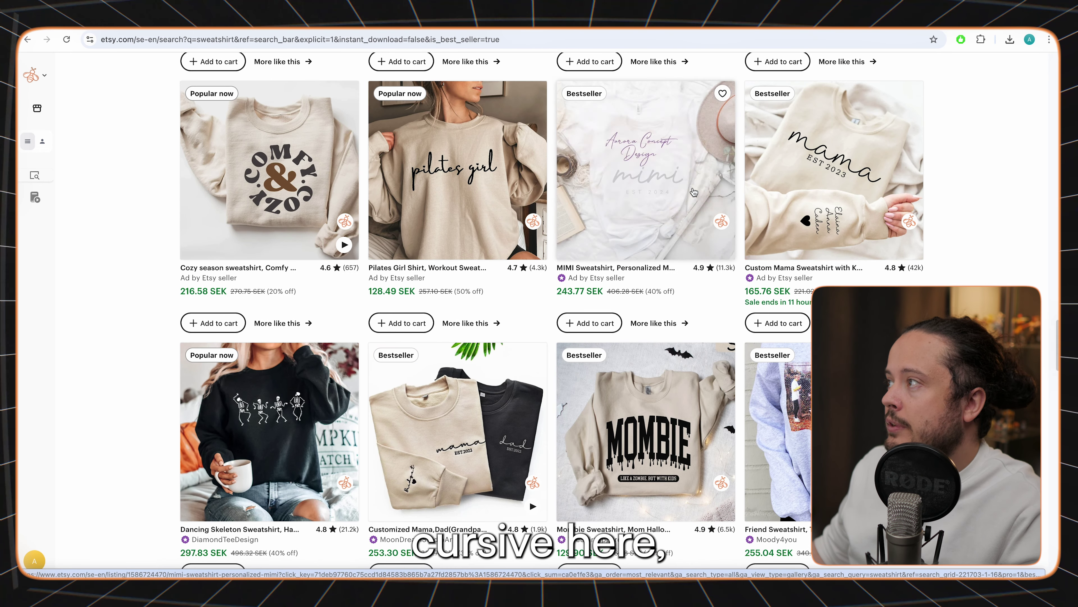
scroll(843, 173, up, 3)
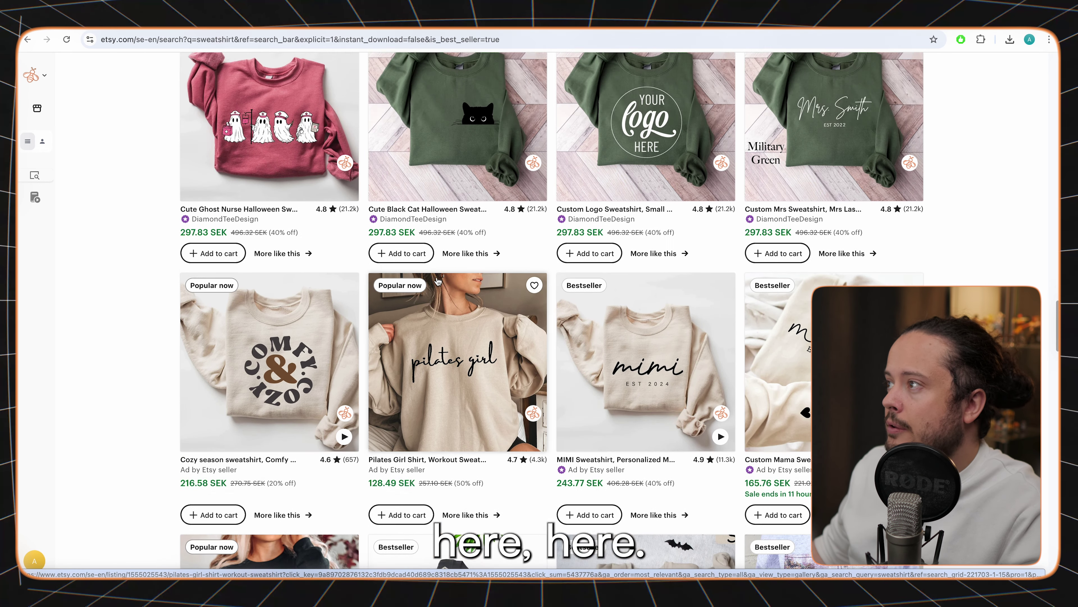
scroll(437, 272, up, 8)
scroll(845, 374, up, 5)
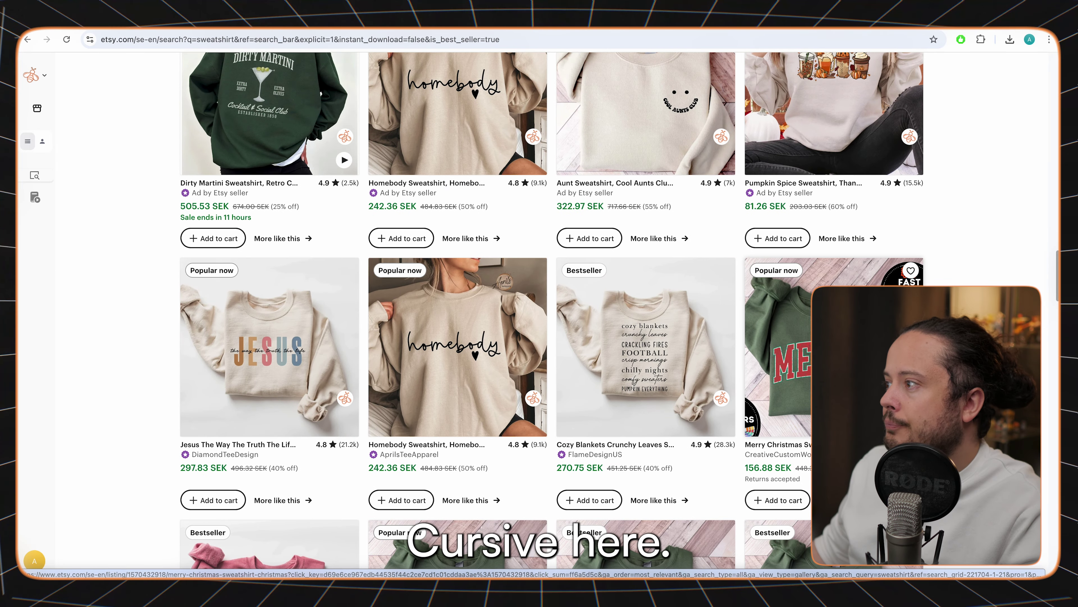
scroll(664, 373, up, 6)
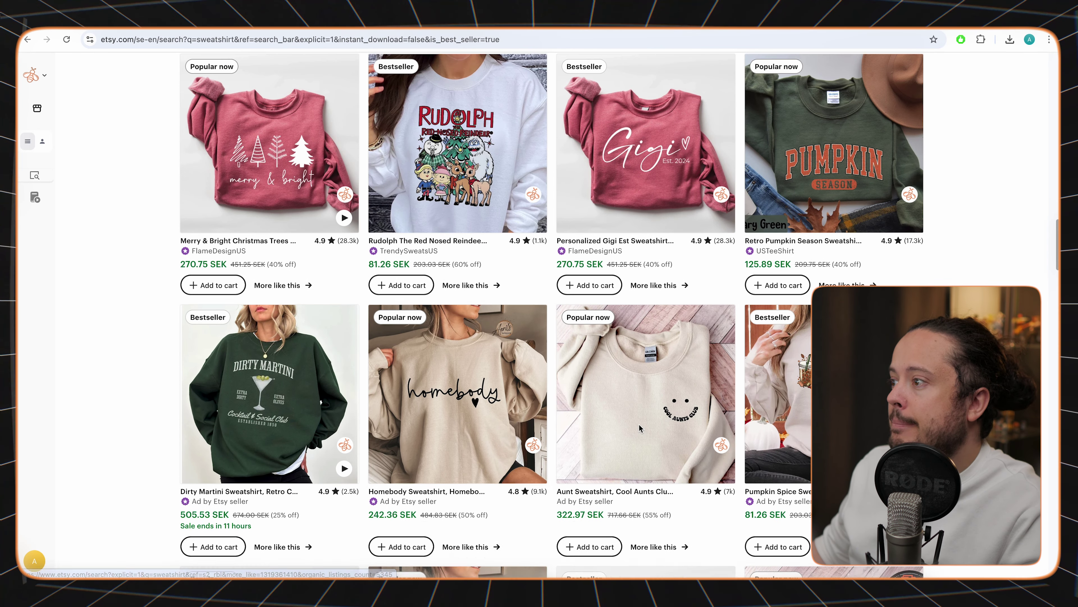
scroll(425, 407, up, 8)
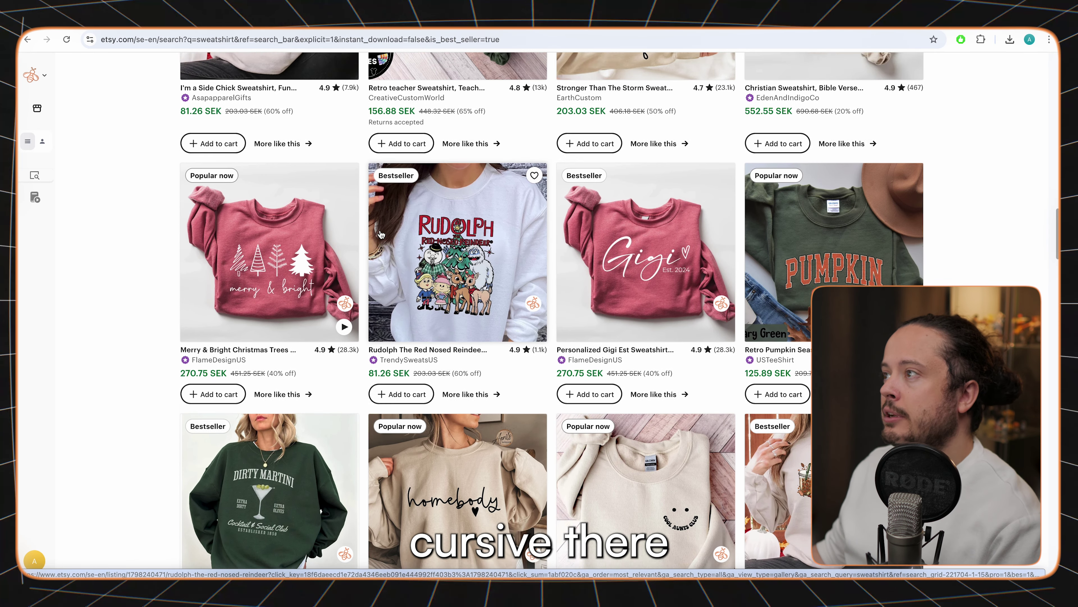
scroll(241, 532, up, 5)
key(super+Tab)
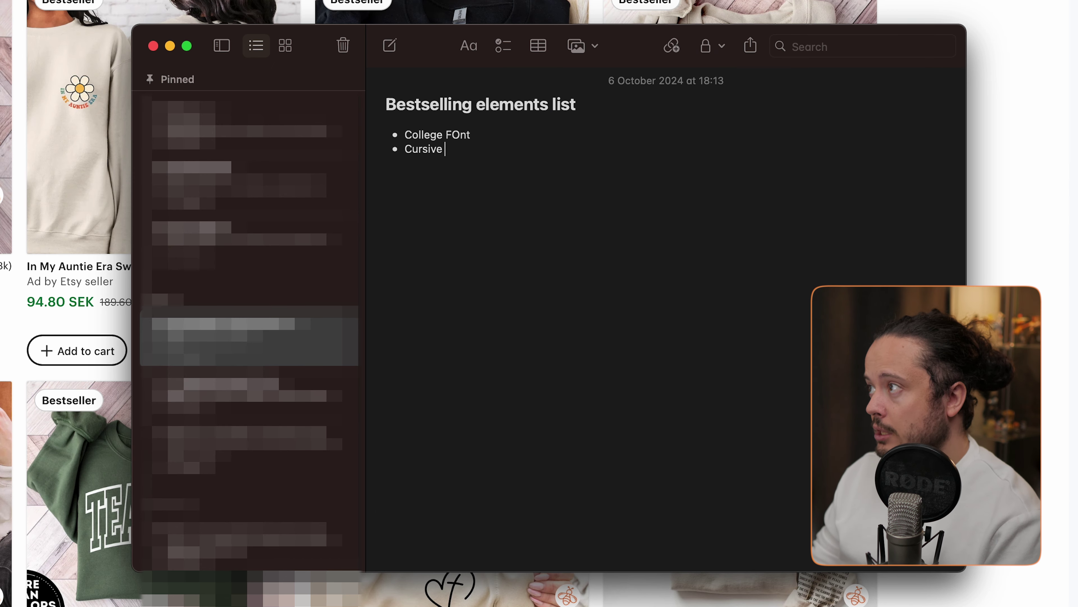
key(super+Tab)
scroll(533, 217, up, 5)
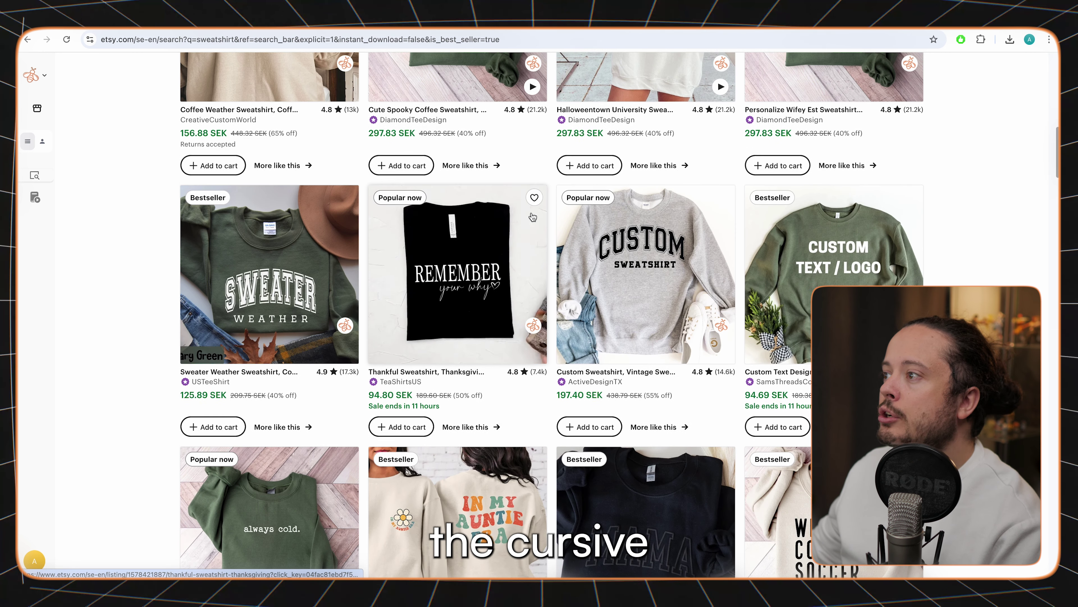
scroll(533, 218, up, 1)
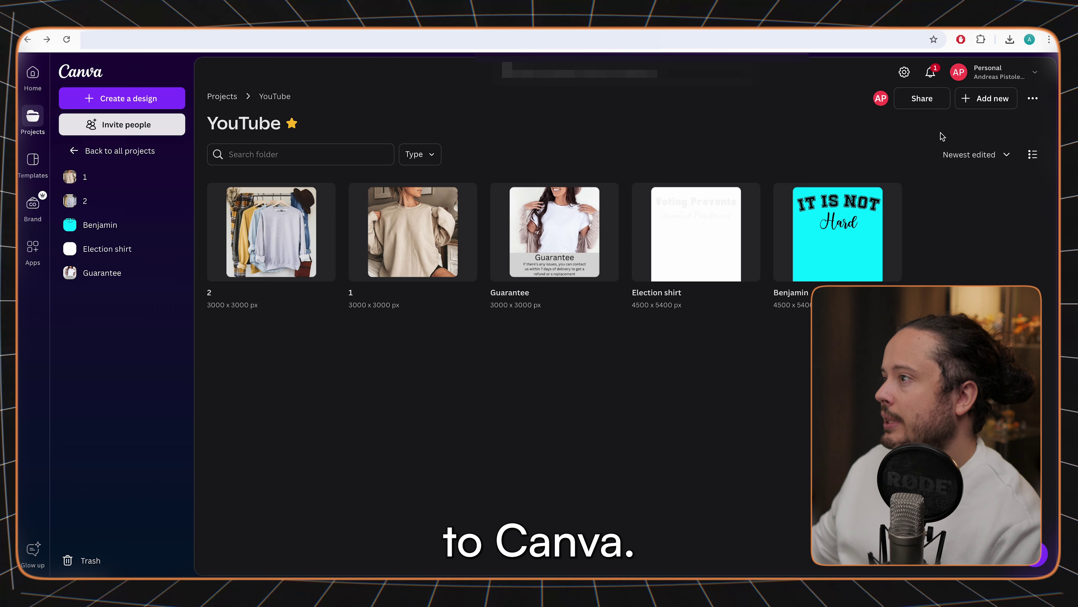
Step: Create a new custom-size Canva design using the recent 4500 × 5400 px size
click(989, 95)
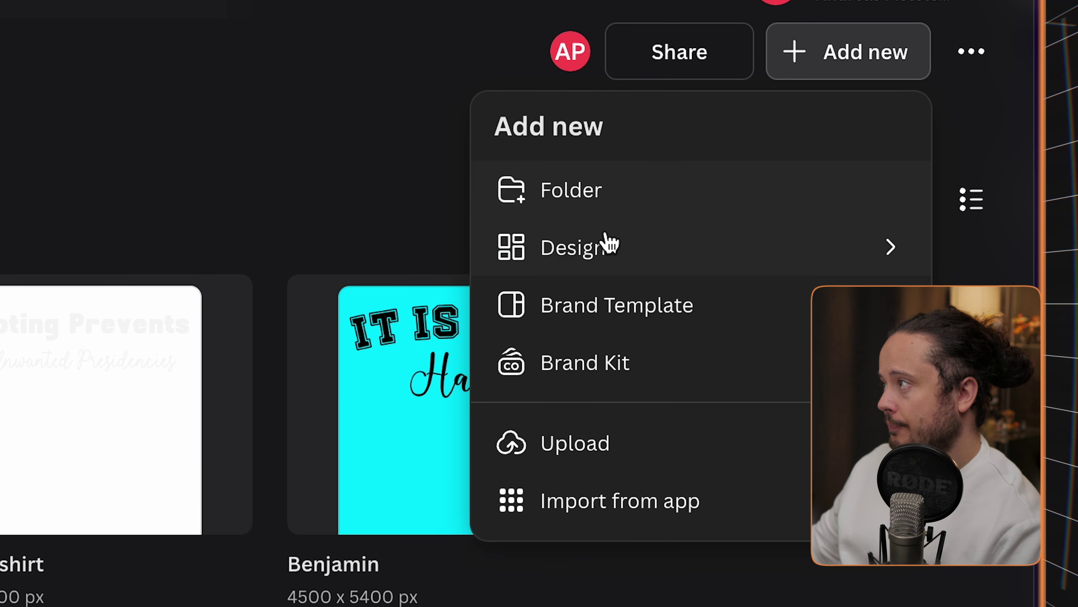
click(610, 244)
click(607, 196)
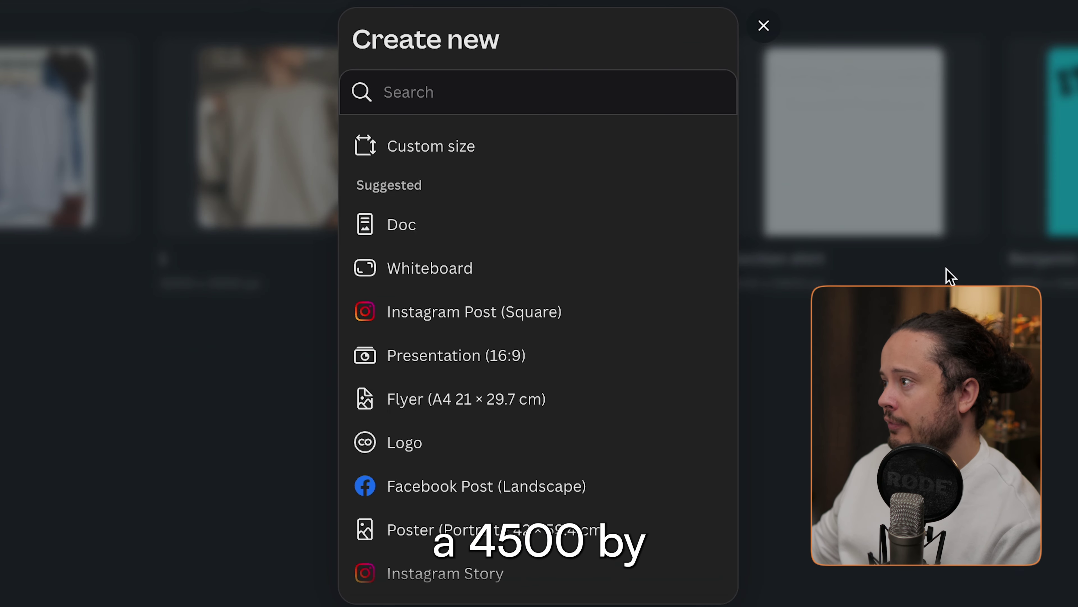
click(516, 149)
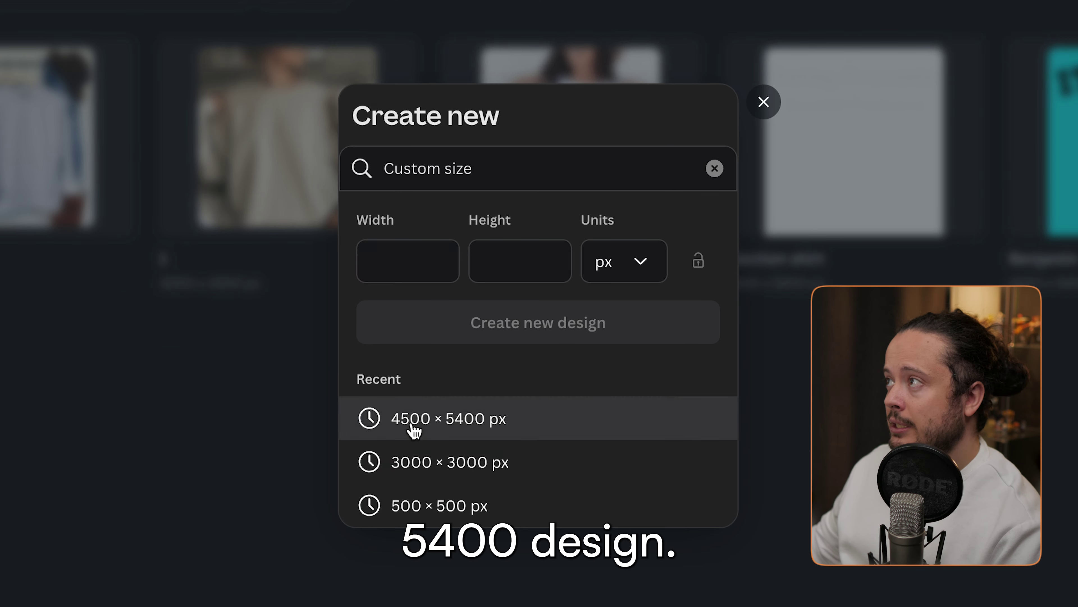
click(414, 430)
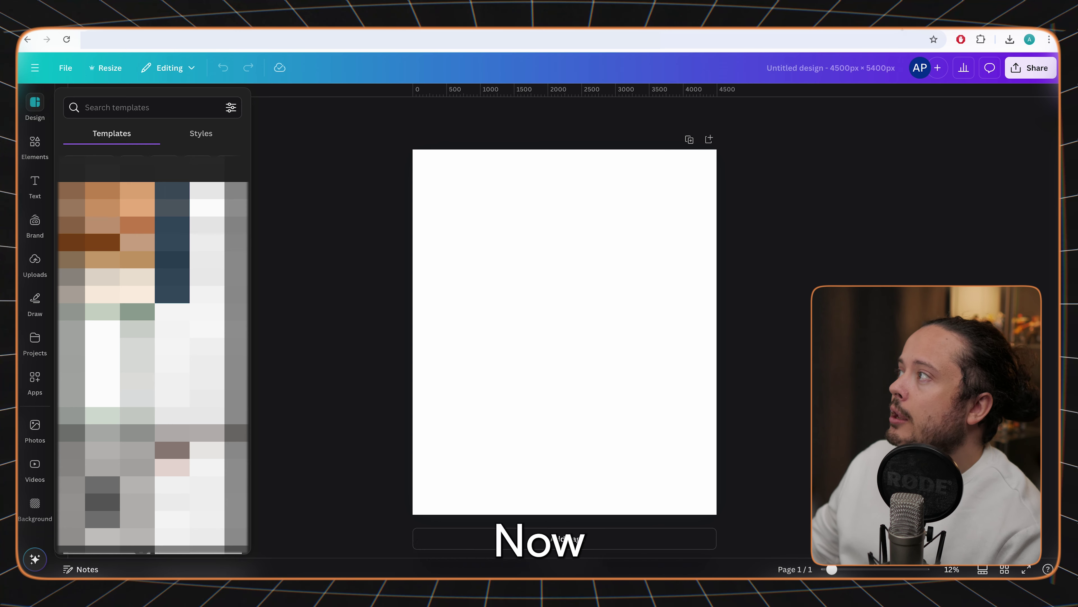
Step: Search Creative Fabrica for 'college font' and look at the Second Pointed Font page
click(922, 26)
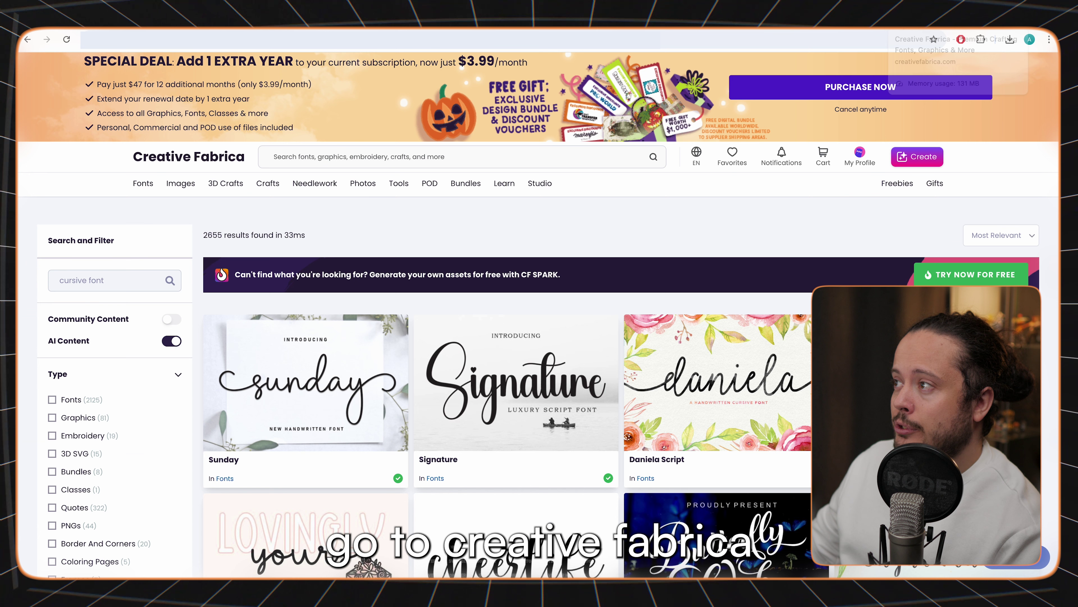
click(453, 160)
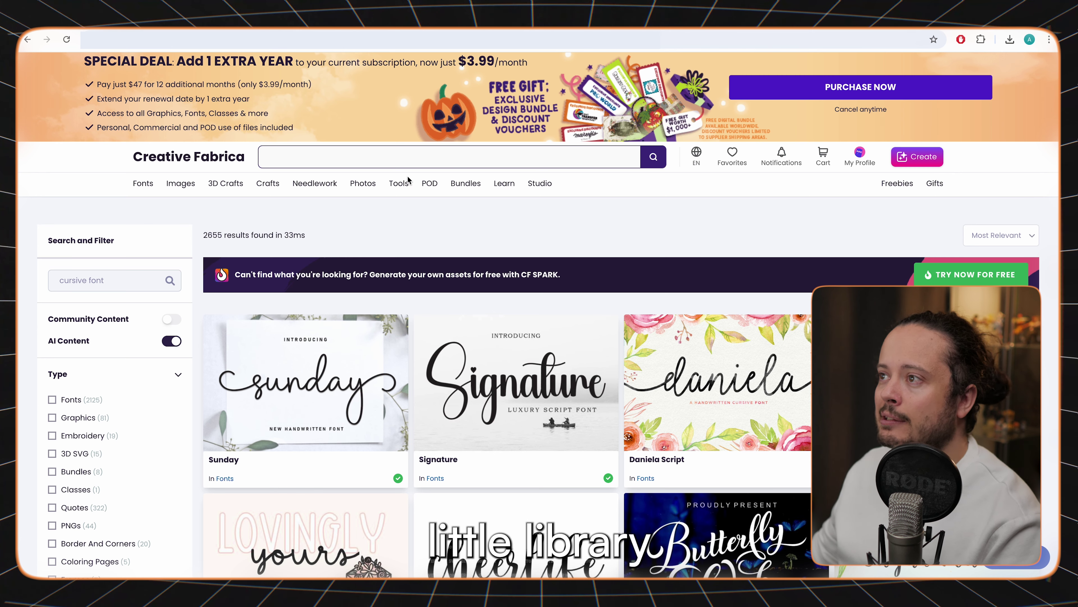
click(240, 186)
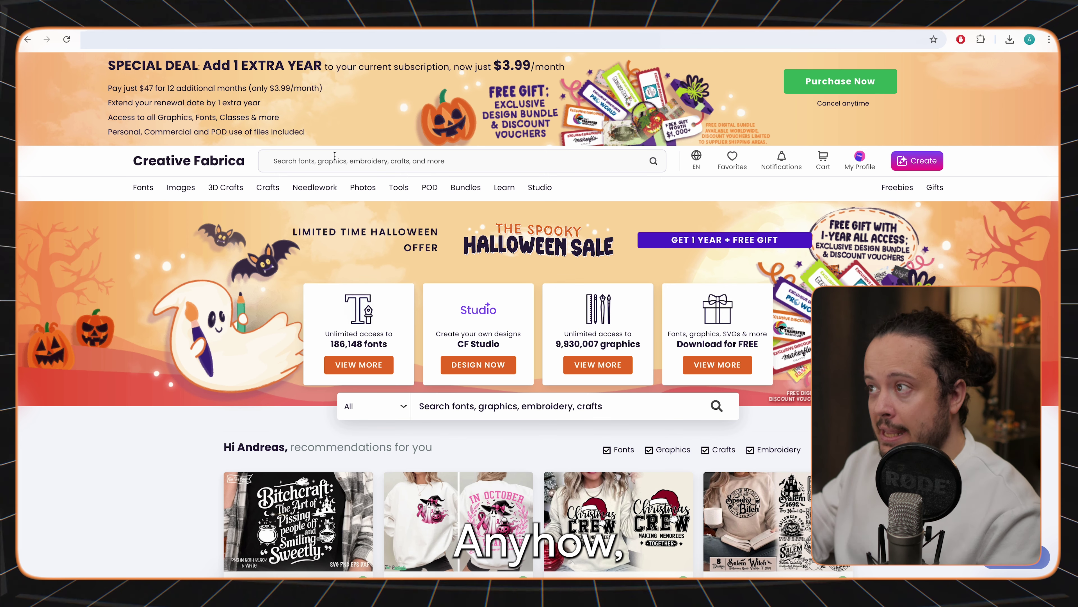
click(334, 155)
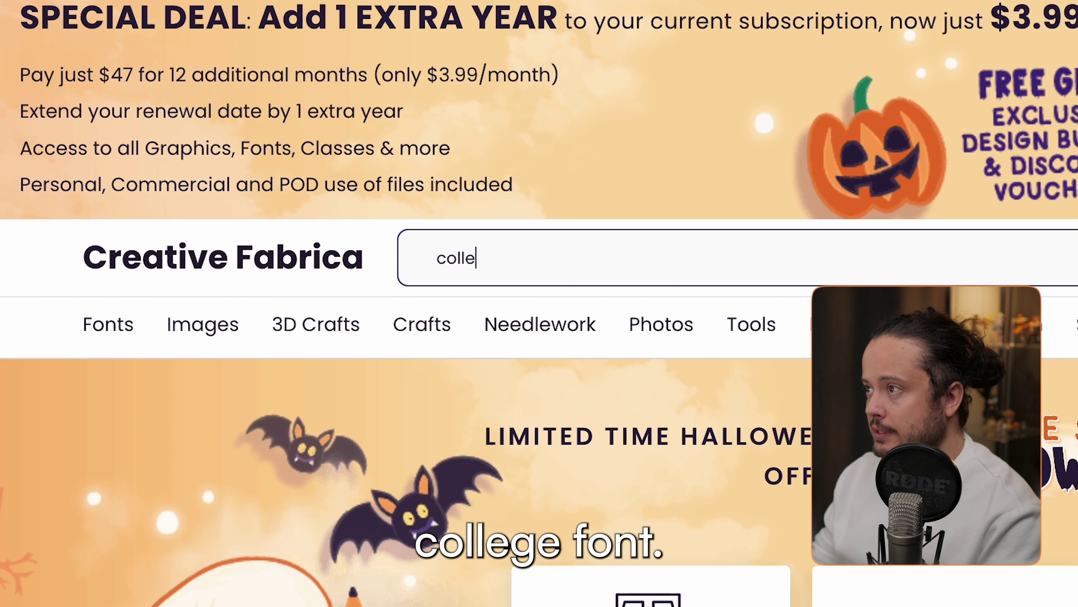
key(Return)
scroll(369, 296, down, 5)
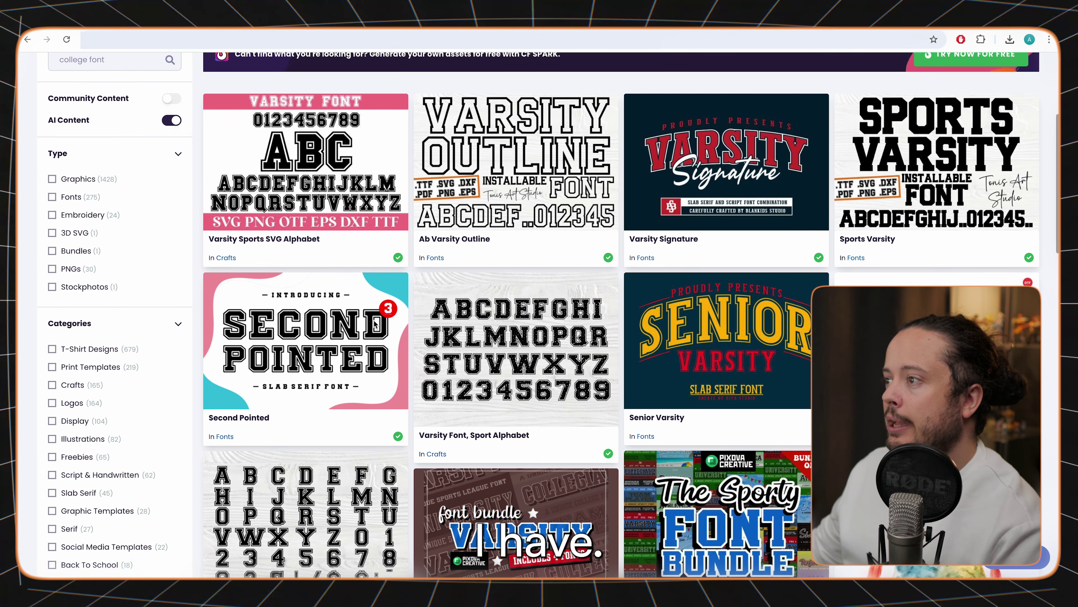
click(540, 311)
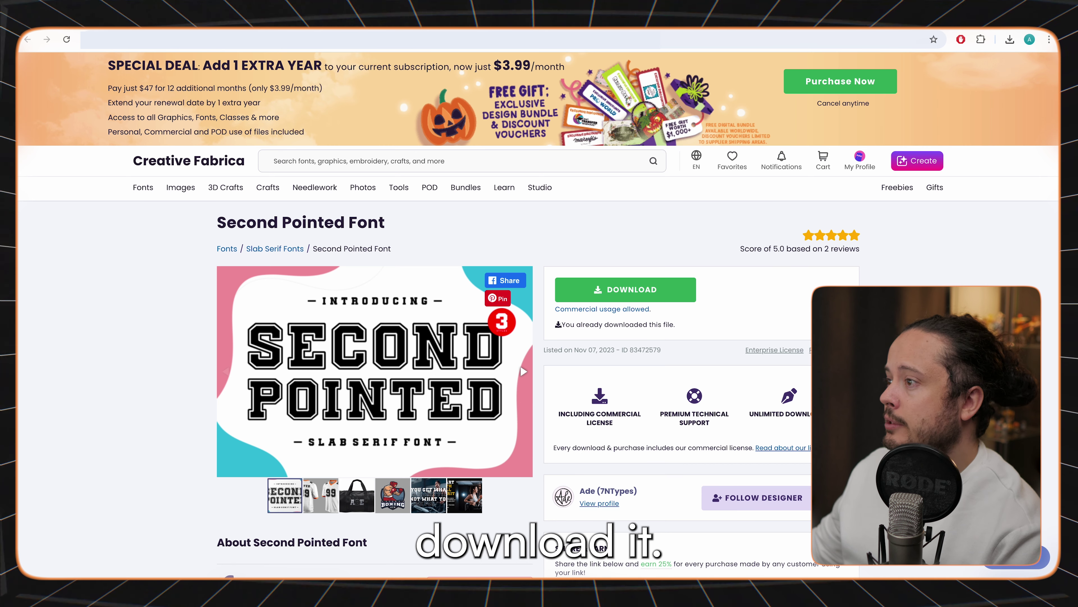
key(alt+Left)
Step: Search 'cursive font' and download the Boho Font
click(396, 149)
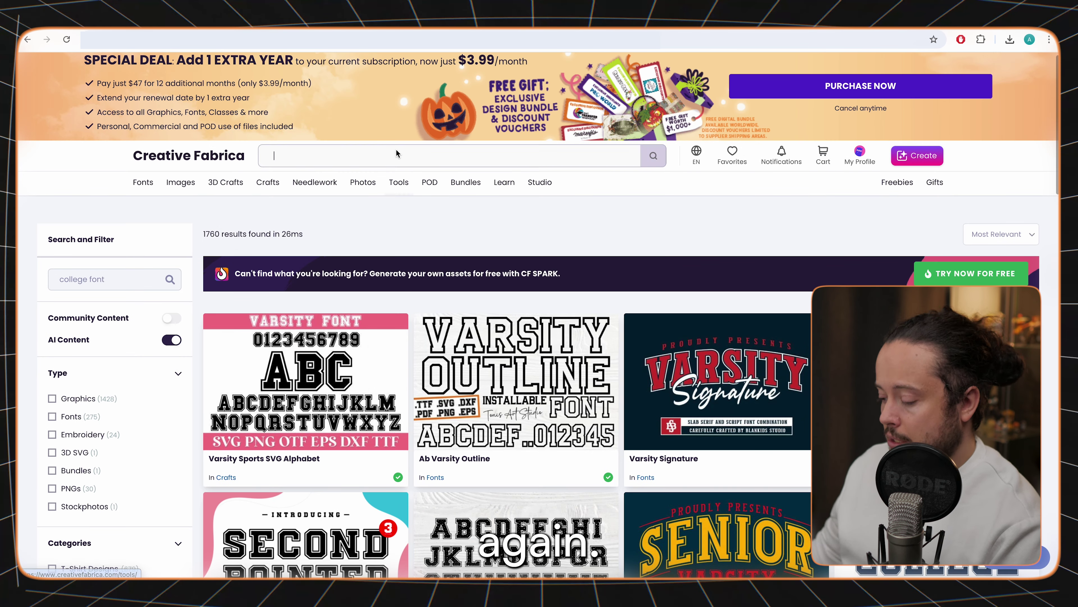
text(cursive font)
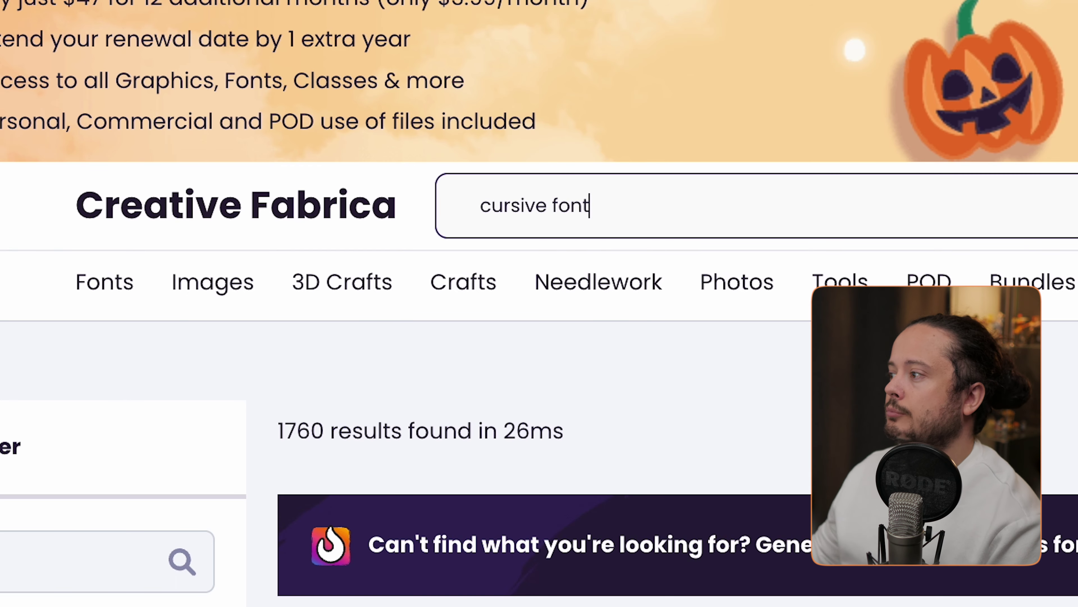
key(Return)
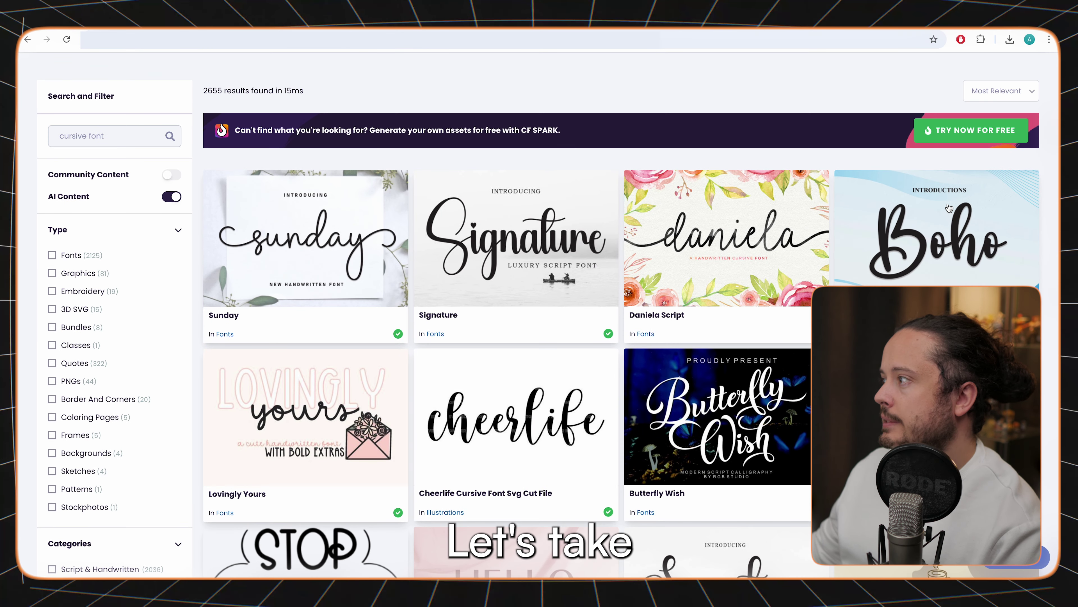
click(949, 209)
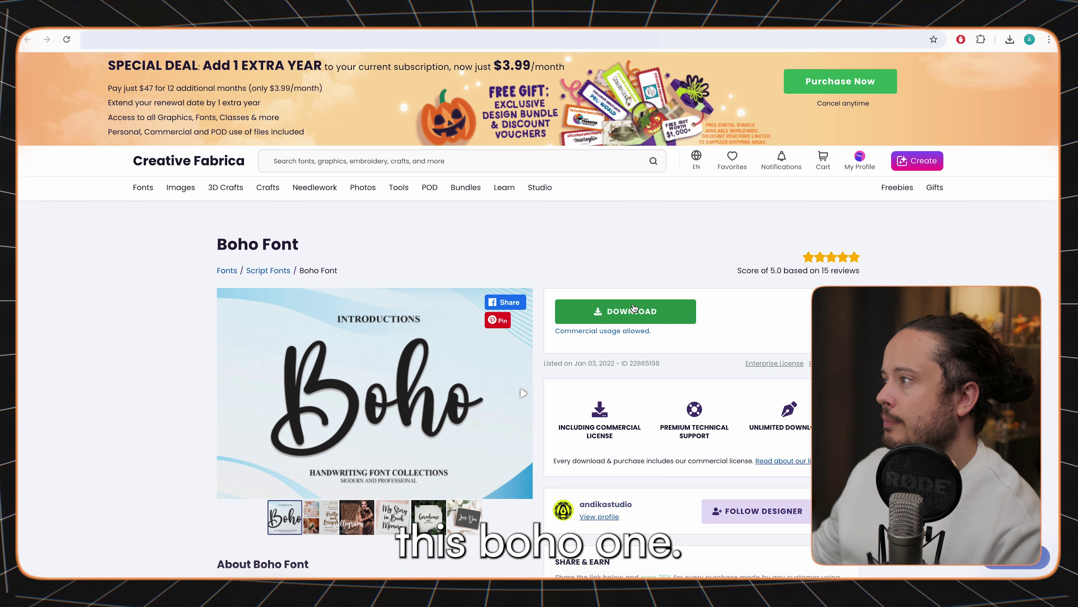
click(632, 312)
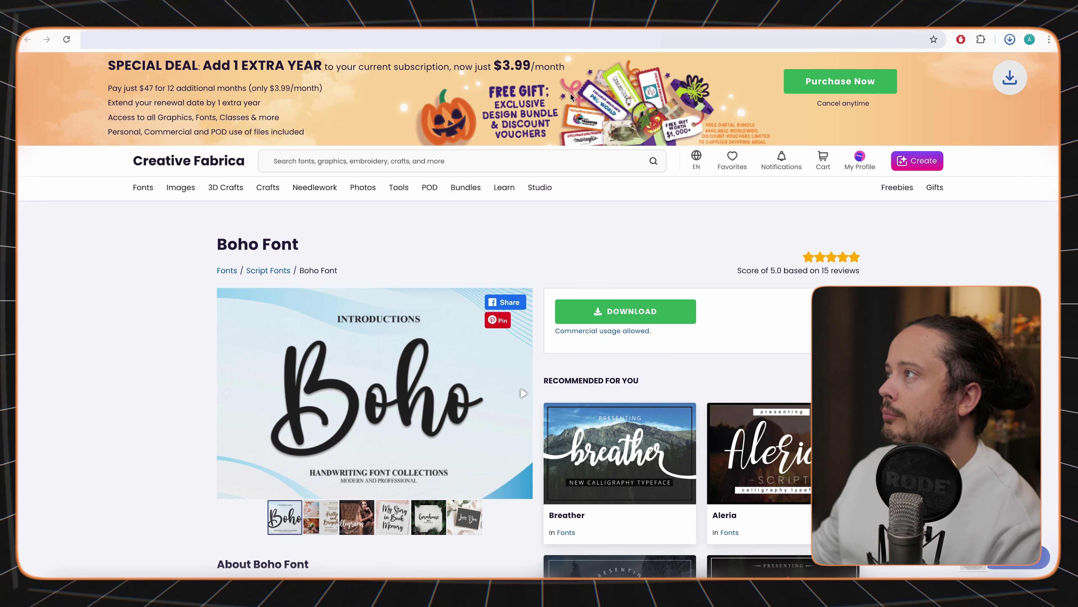
Step: Add a paragraph text box and upload the Boho.otf font for it
click(569, 30)
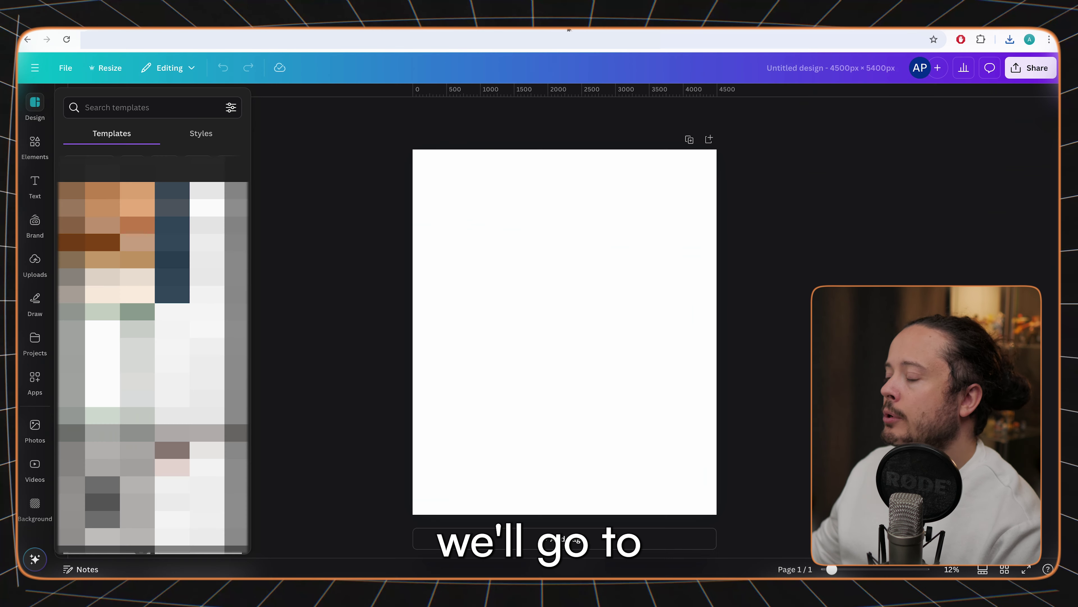
key(t)
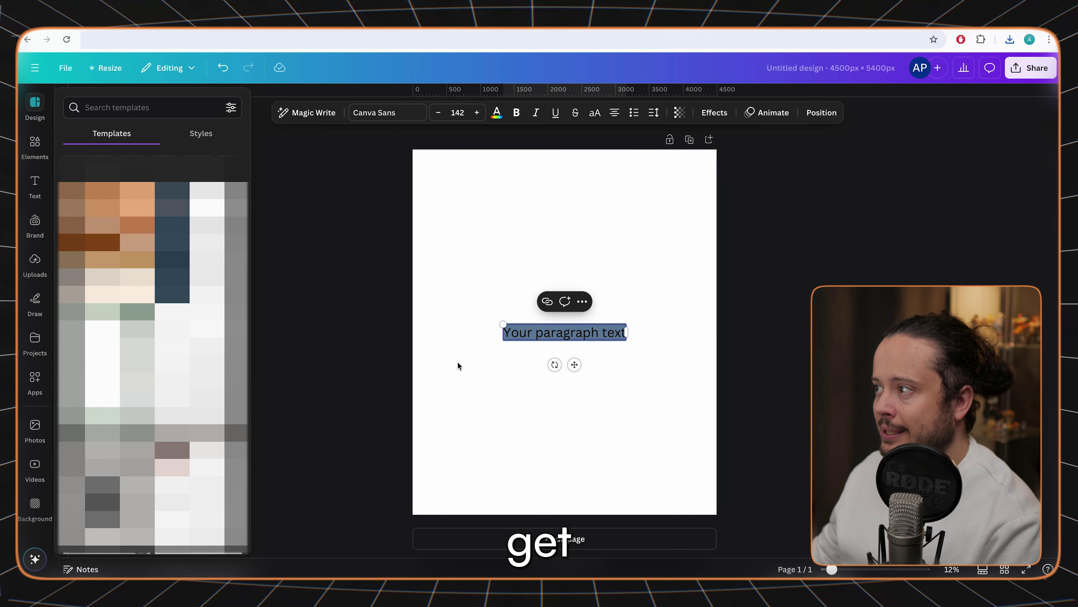
click(387, 113)
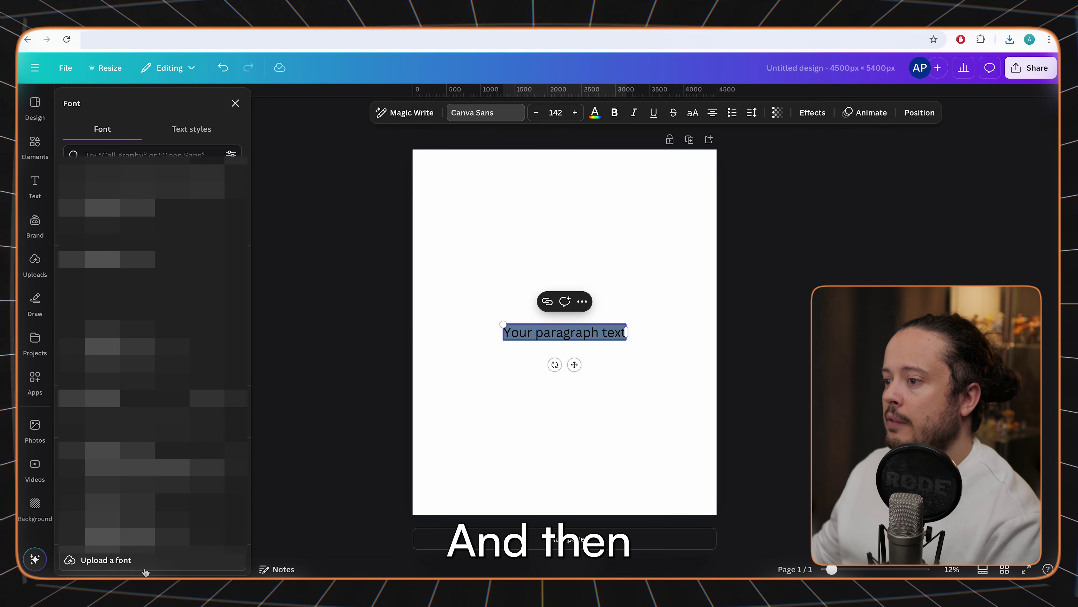
click(155, 558)
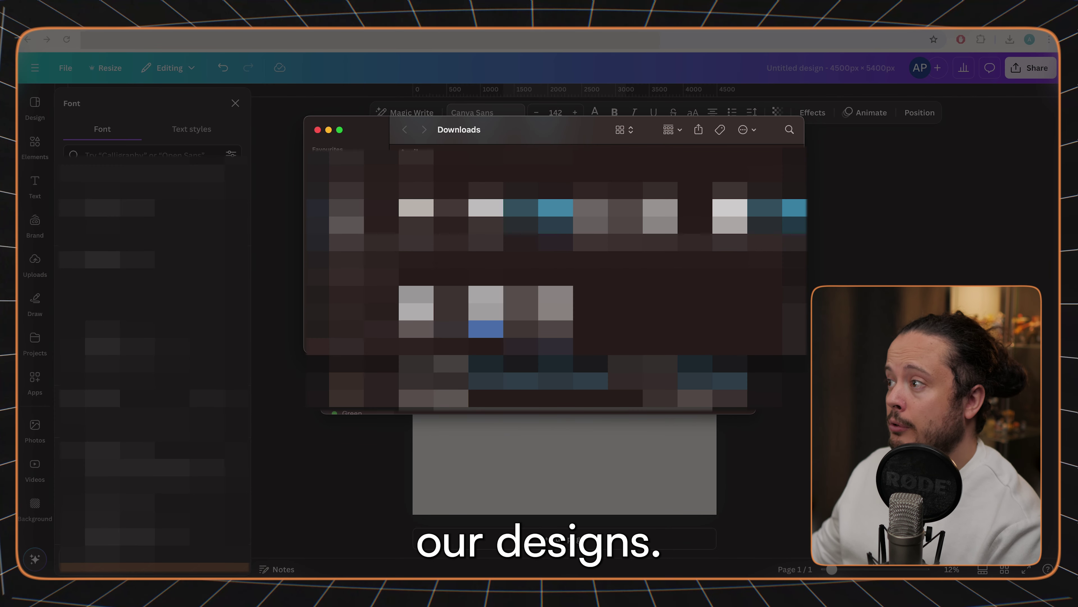
click(644, 374)
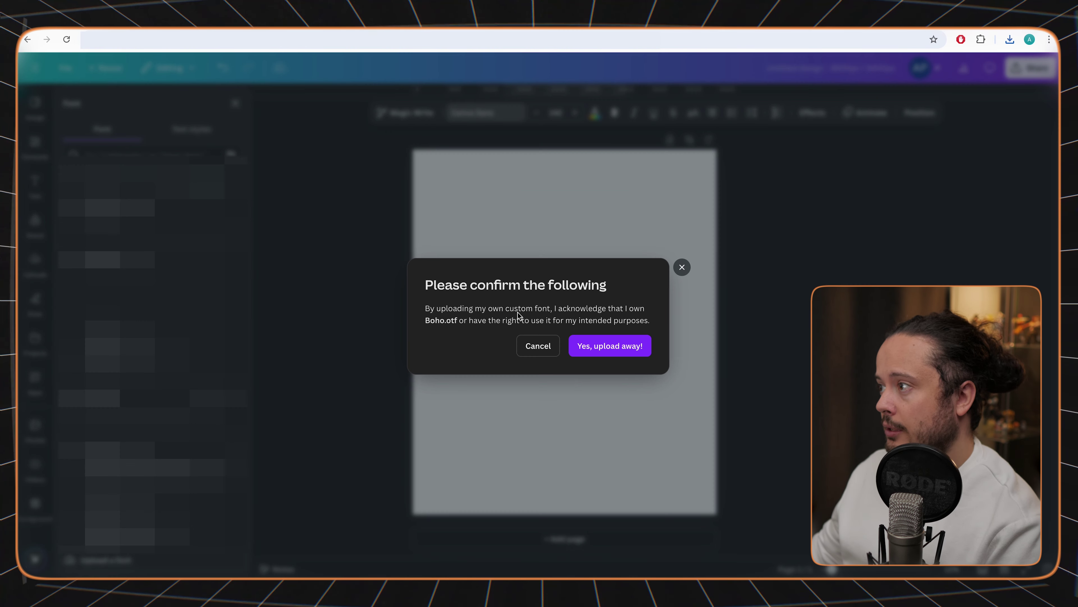
click(643, 346)
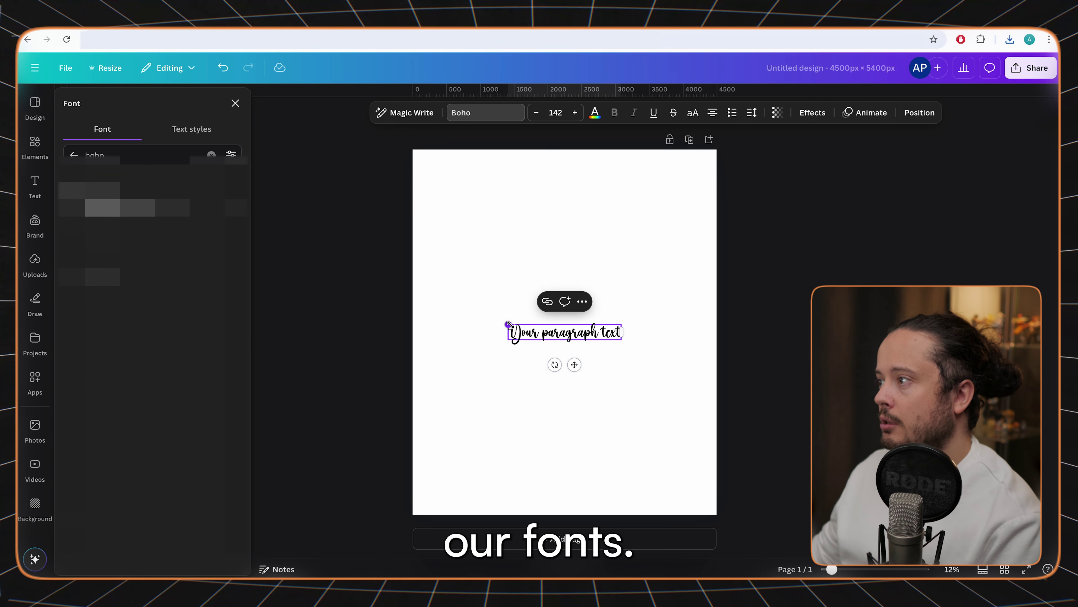
Step: Duplicate the Boho text line and place the copy above the original
click(595, 293)
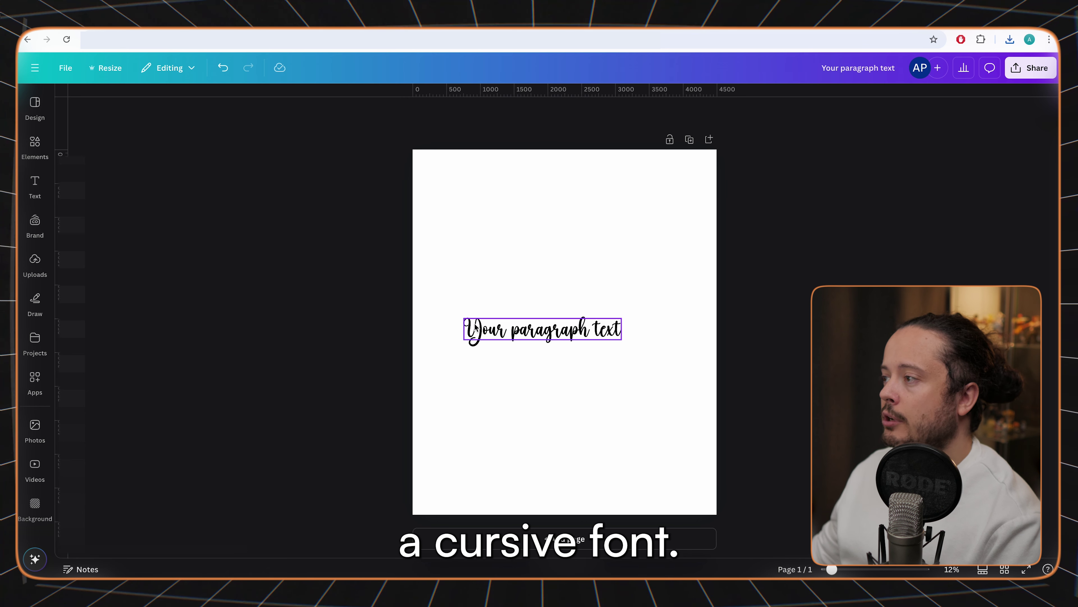
click(510, 325)
drag(510, 325, 514, 265)
double_click(514, 264)
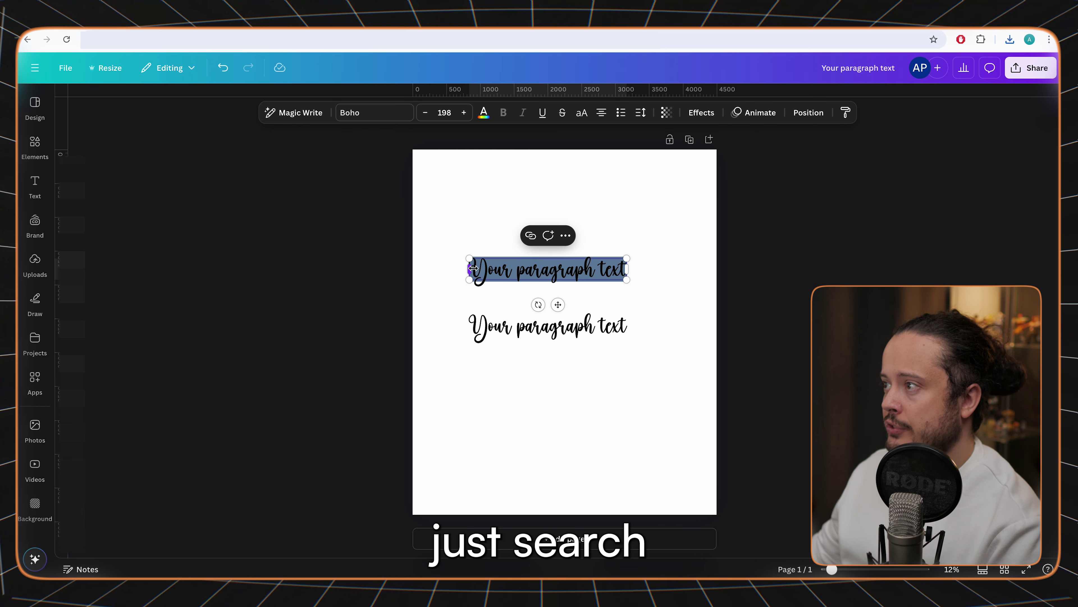
key(Escape)
Step: Set the top text line's font to Second Pointed
click(357, 112)
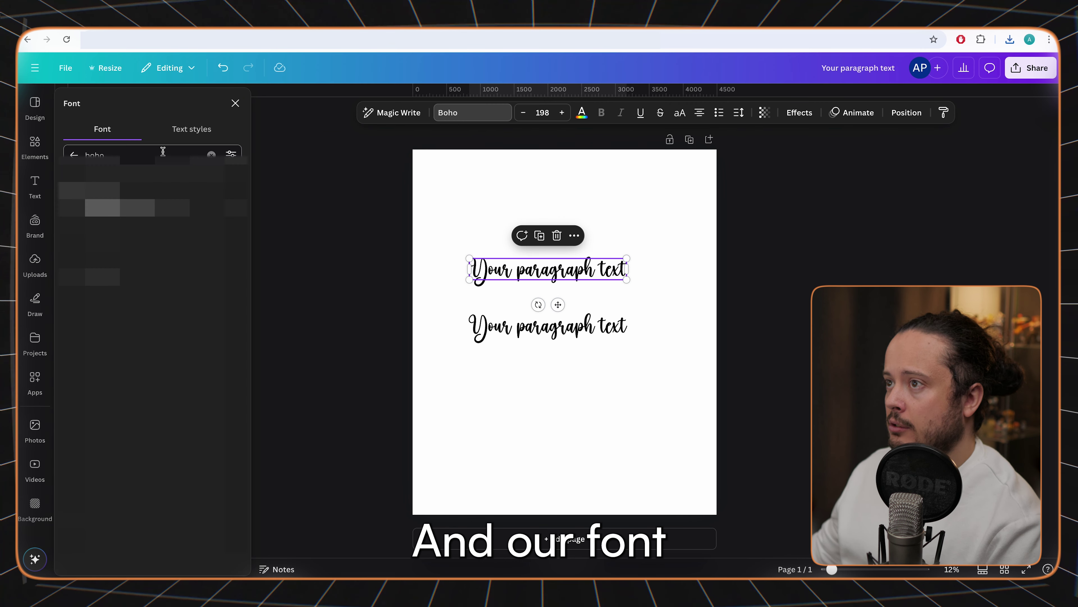
double_click(163, 151)
text(sedond pointed)
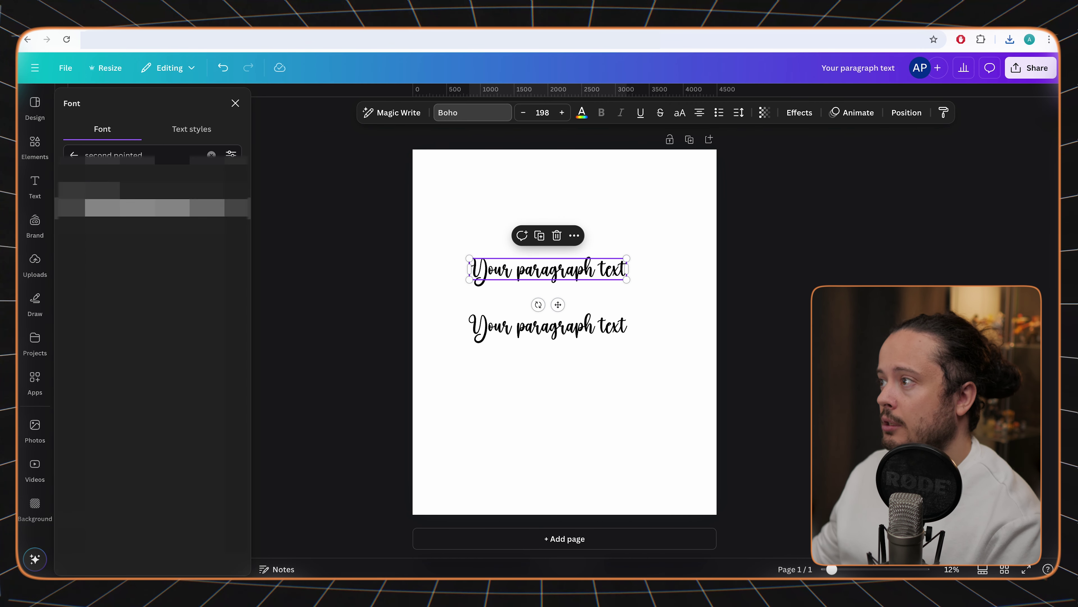
click(128, 207)
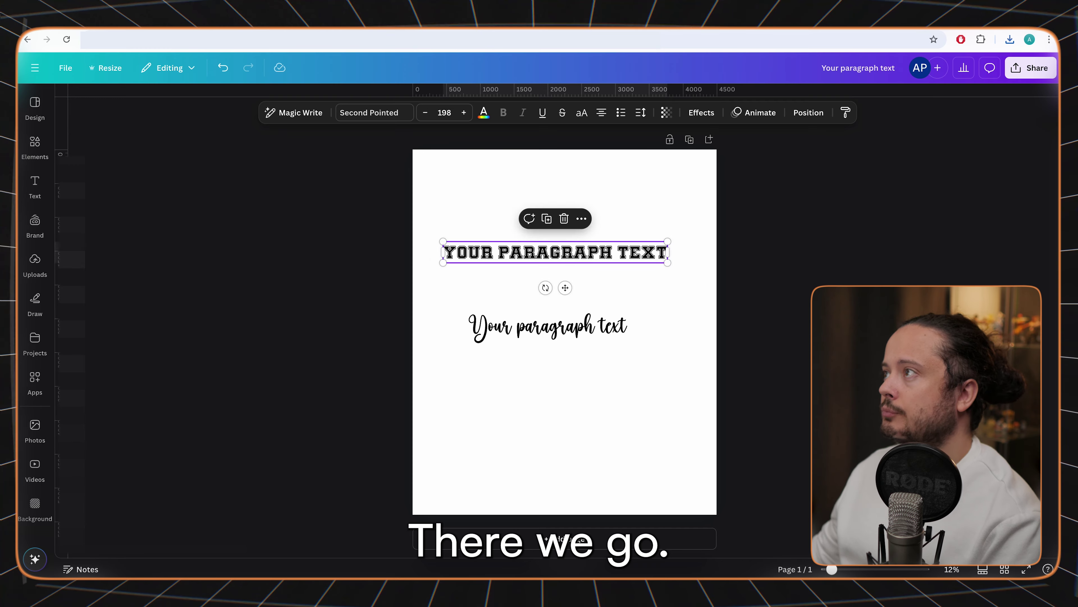
click(547, 30)
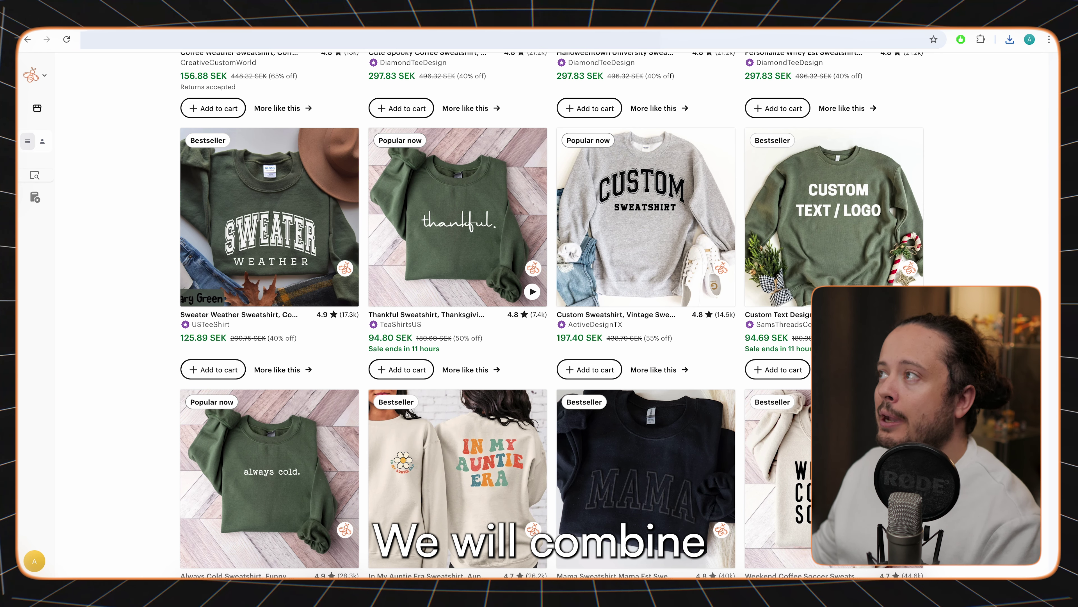
Step: Cycle past the Canva design and Master List spreadsheet to the Coffee Weather sweatshirt listing
key(ctrl+Tab)
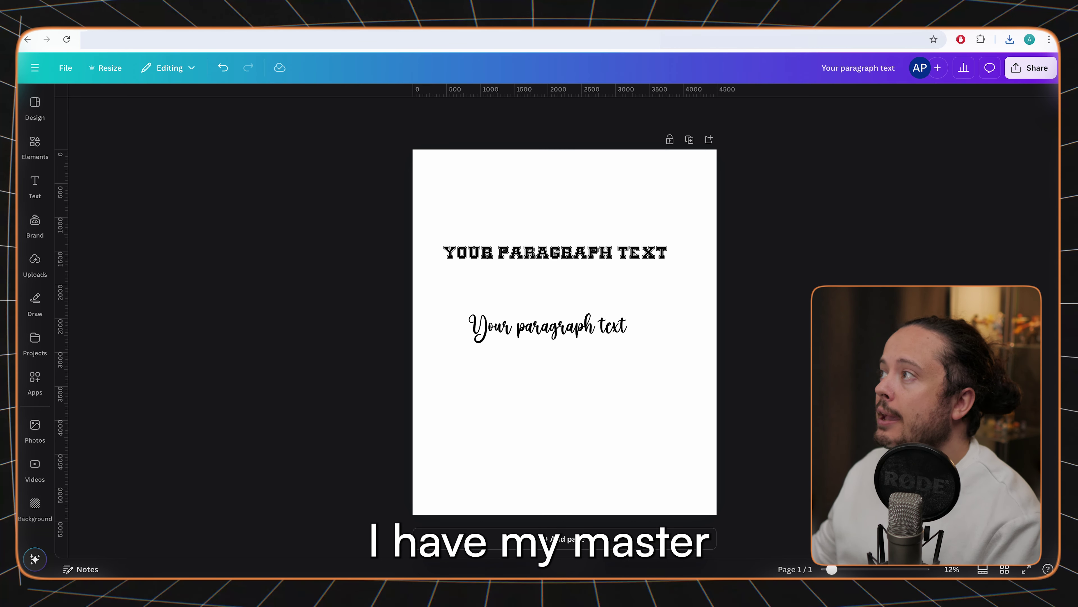
key(ctrl+Tab)
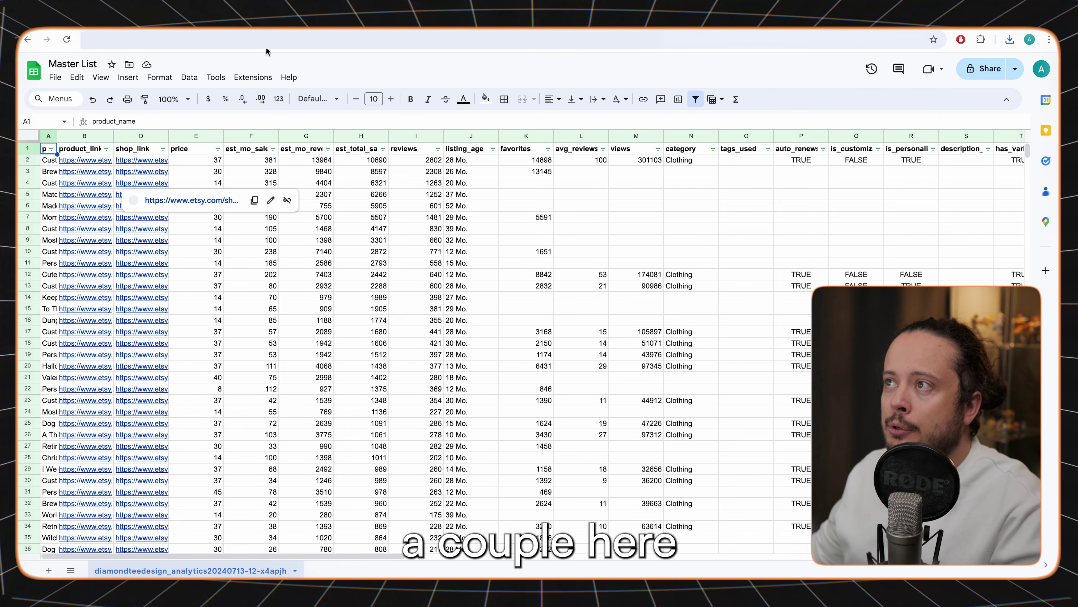
mouse_move(142, 183)
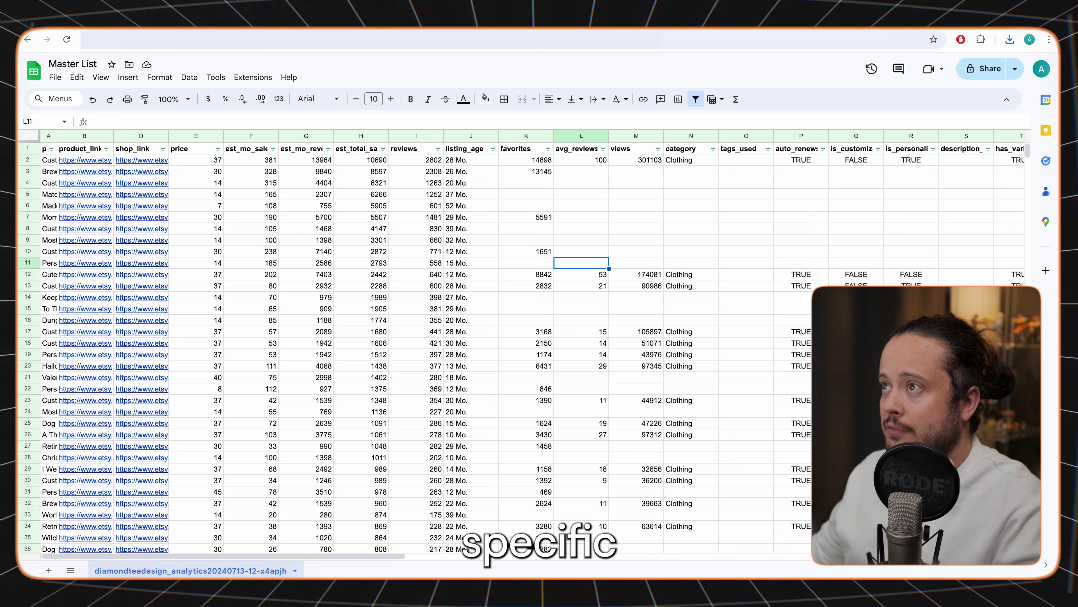
key(ctrl+Tab)
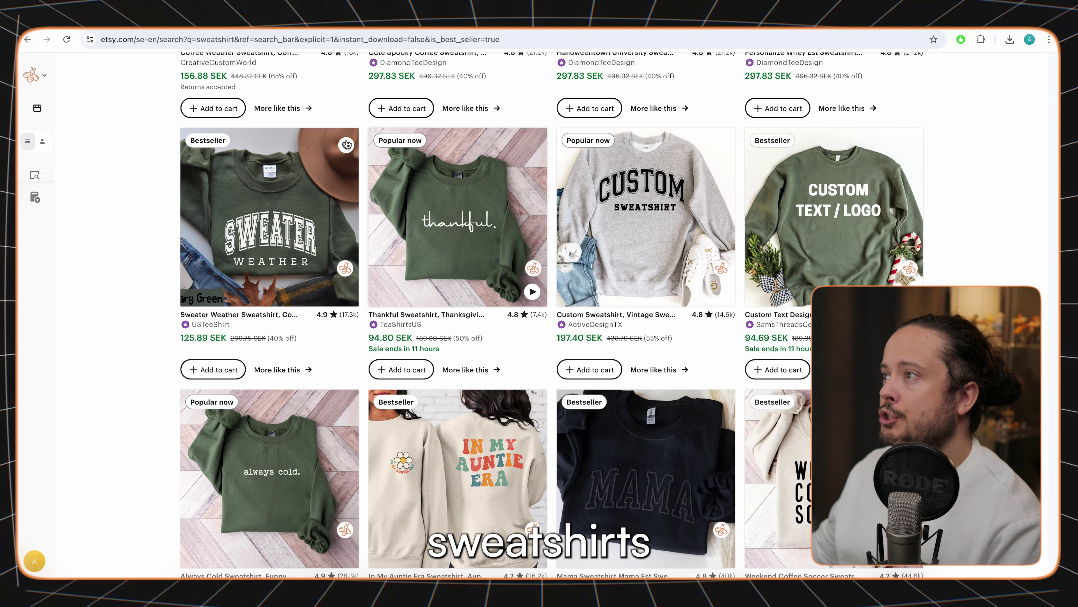
Step: Search Etsy for 'Coffee Weather Sweatshirt'
scroll(509, 340, up, 10)
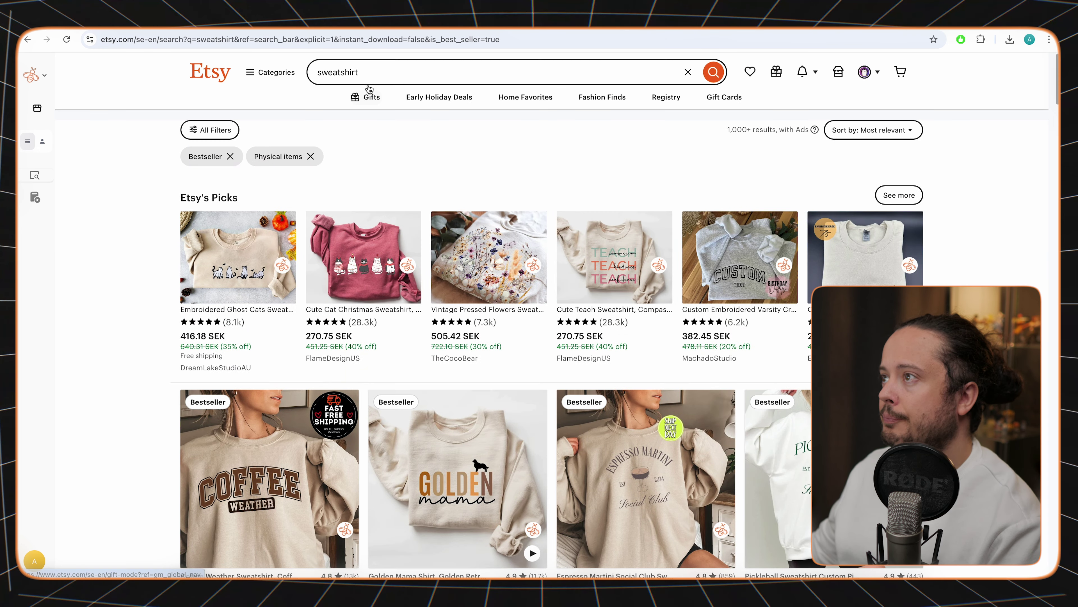
click(371, 71)
text(Coffee Weather Sweatshirt)
key(Return)
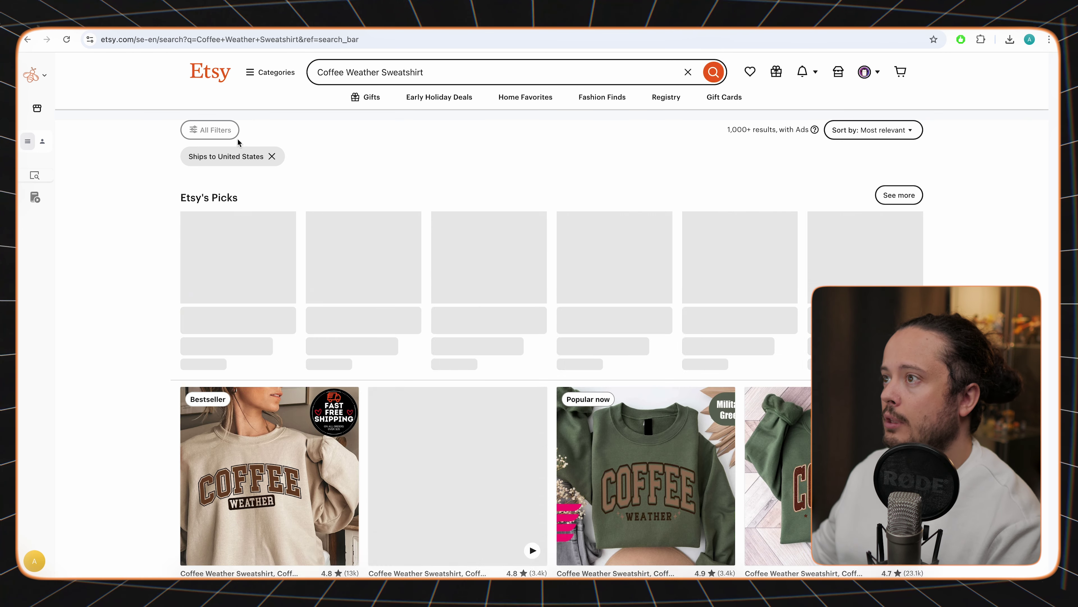
scroll(185, 216, down, 5)
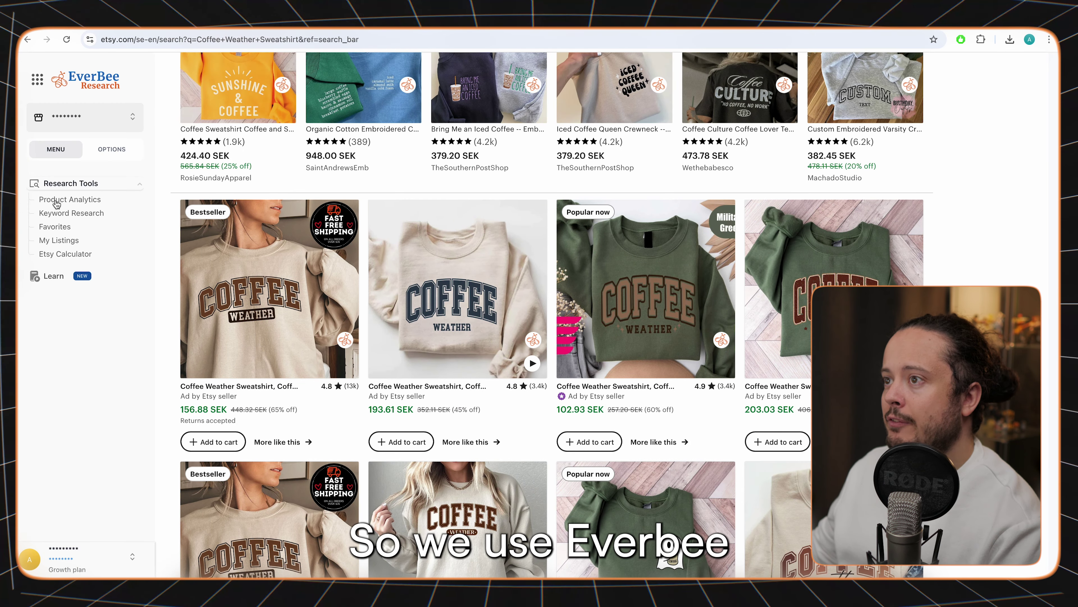
Step: Sort the EverBee Product Analytics listings by total sales, highest first
click(41, 192)
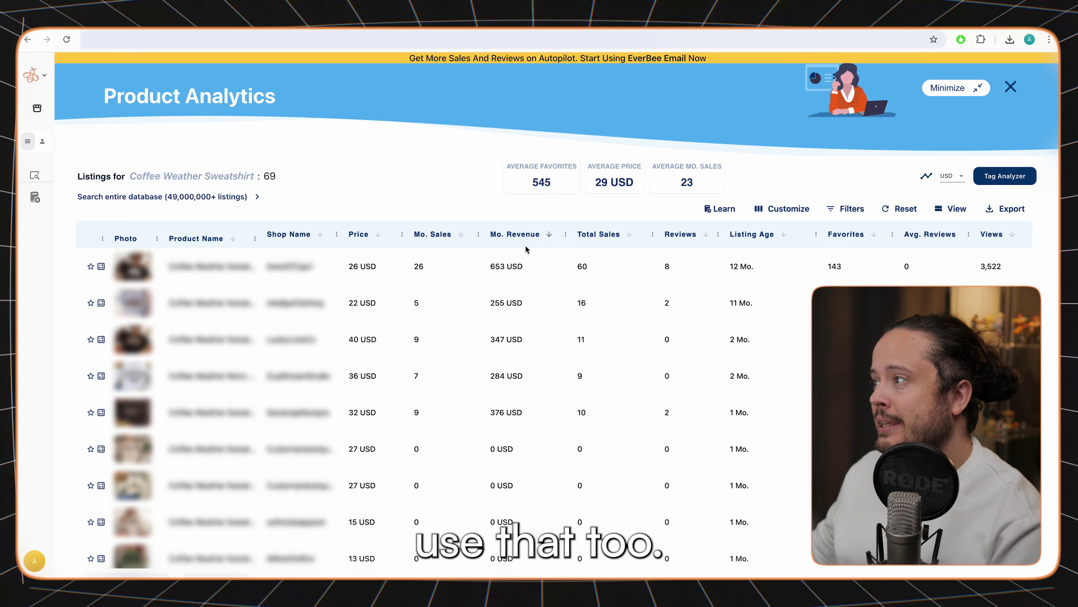
click(633, 236)
click(633, 236)
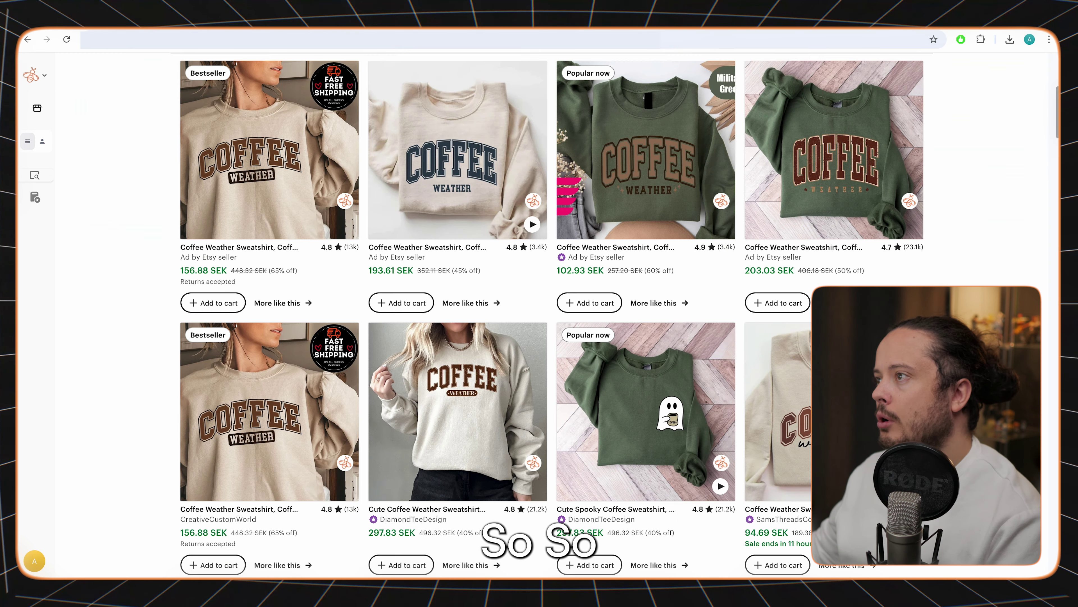
scroll(1054, 479, up, 1)
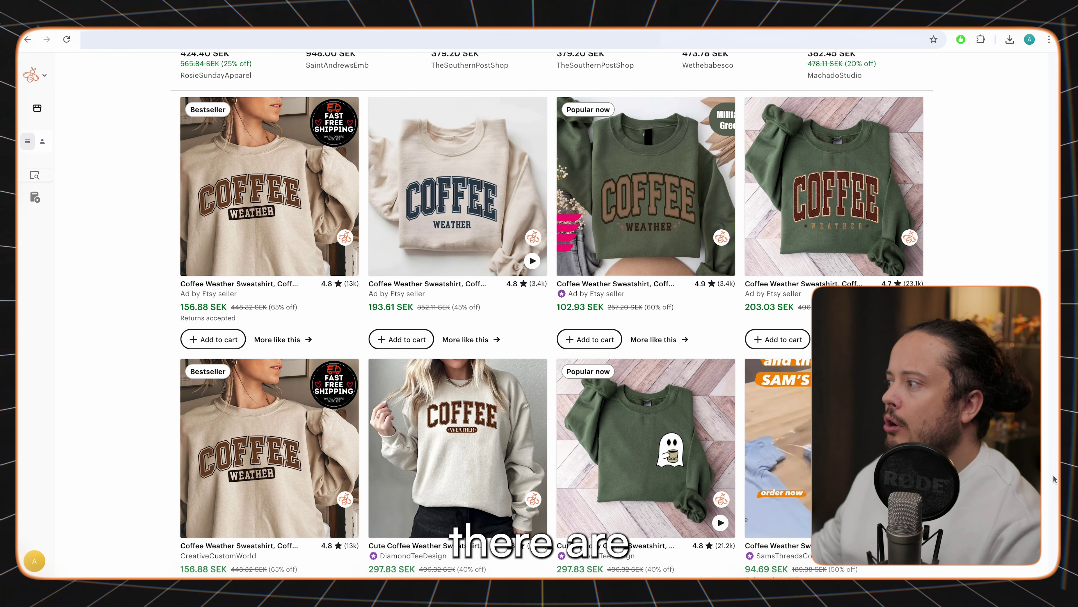
scroll(1055, 479, down, 3)
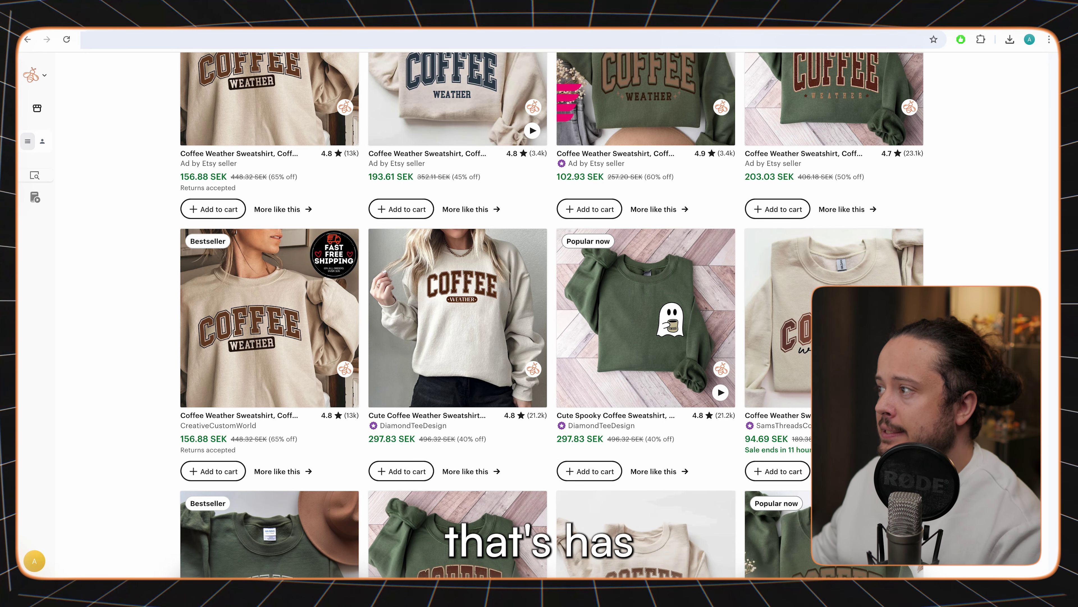
scroll(221, 318, up, 10)
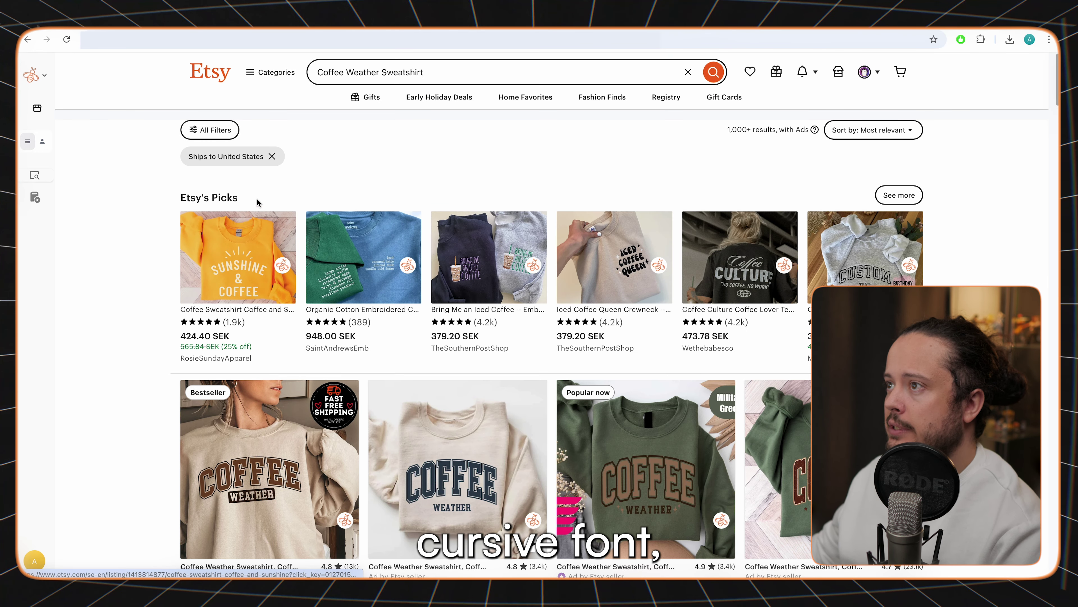
Step: Filter the Coffee Weather Sweatshirt results to Physical items from Star Sellers
click(221, 131)
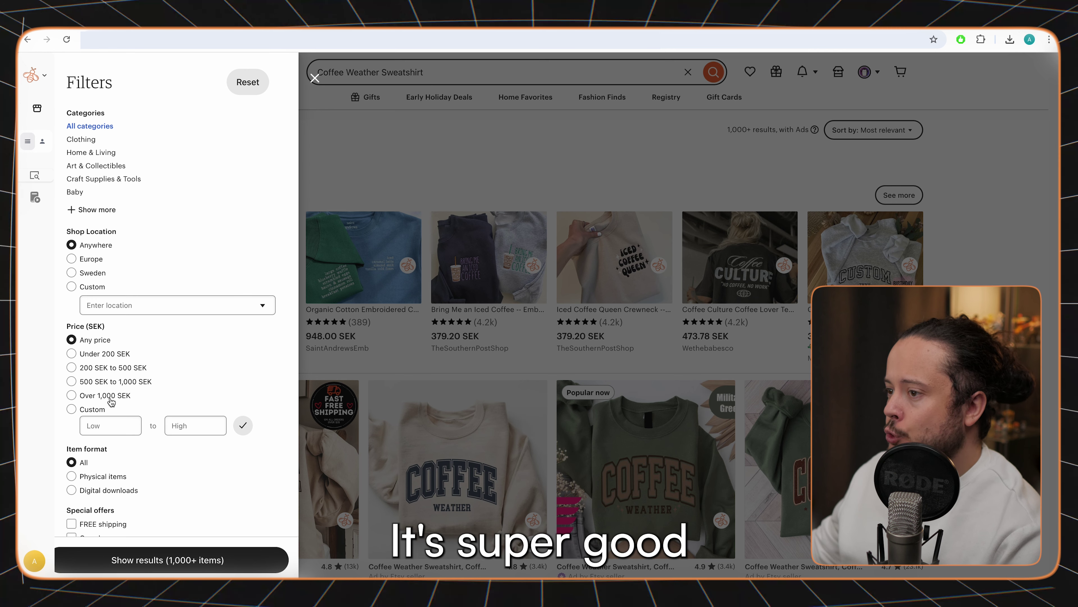
scroll(111, 402, down, 10)
scroll(98, 382, up, 10)
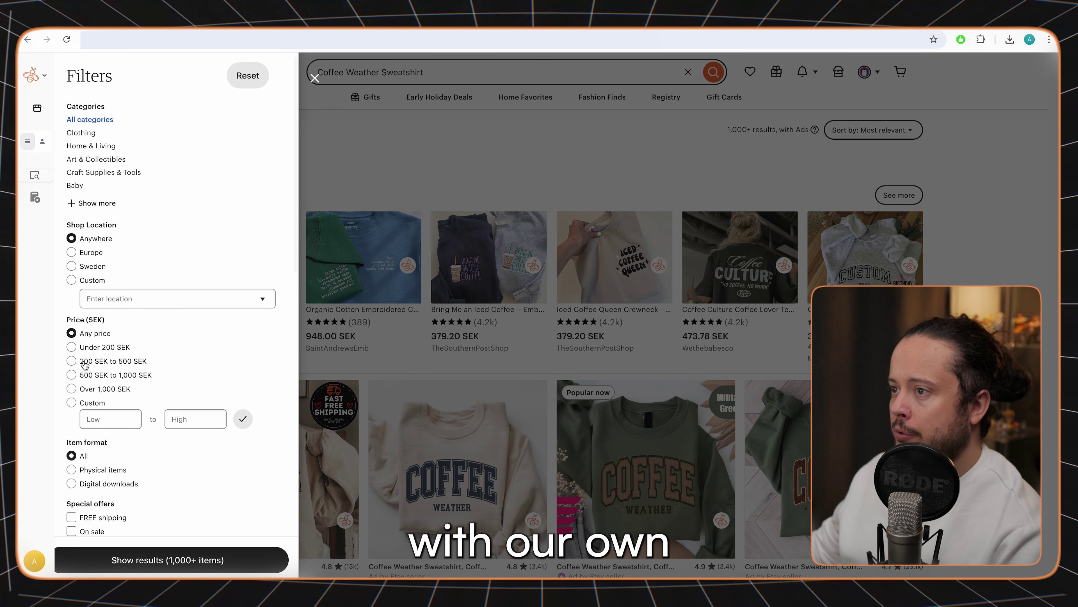
click(89, 469)
scroll(100, 457, down, 3)
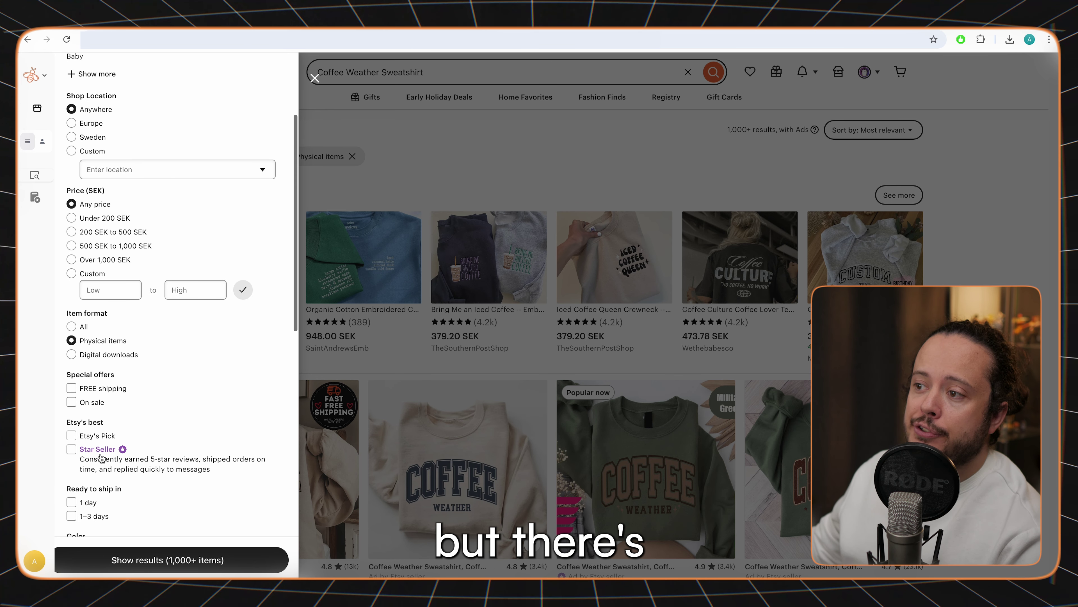
click(67, 451)
click(163, 560)
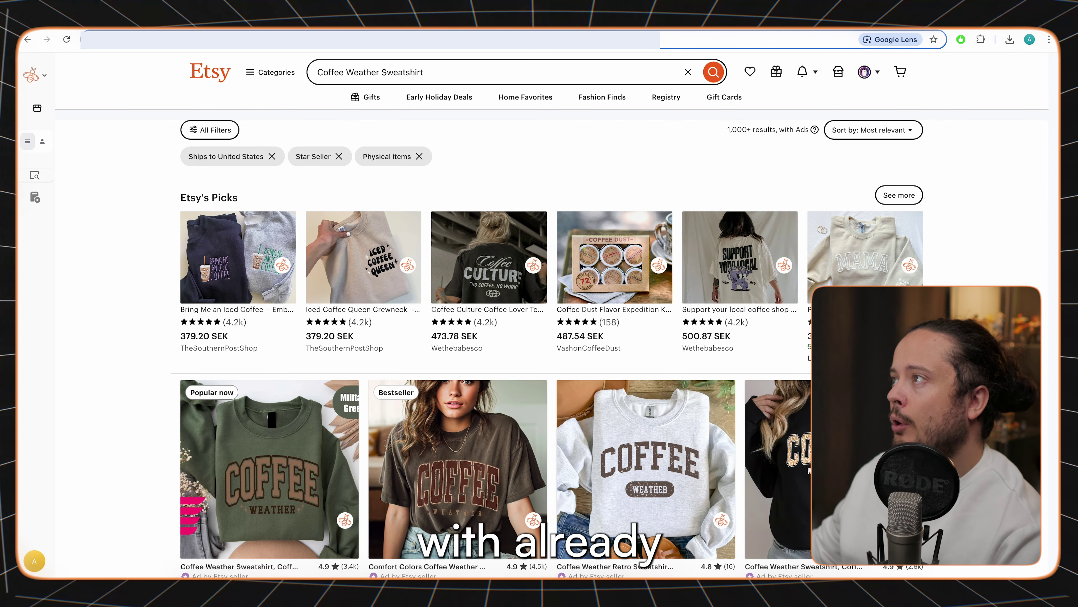
Step: Add is_best_seller=true to the results URL to load bestsellers only
key(ctrl+l)
key(ctrl+v)
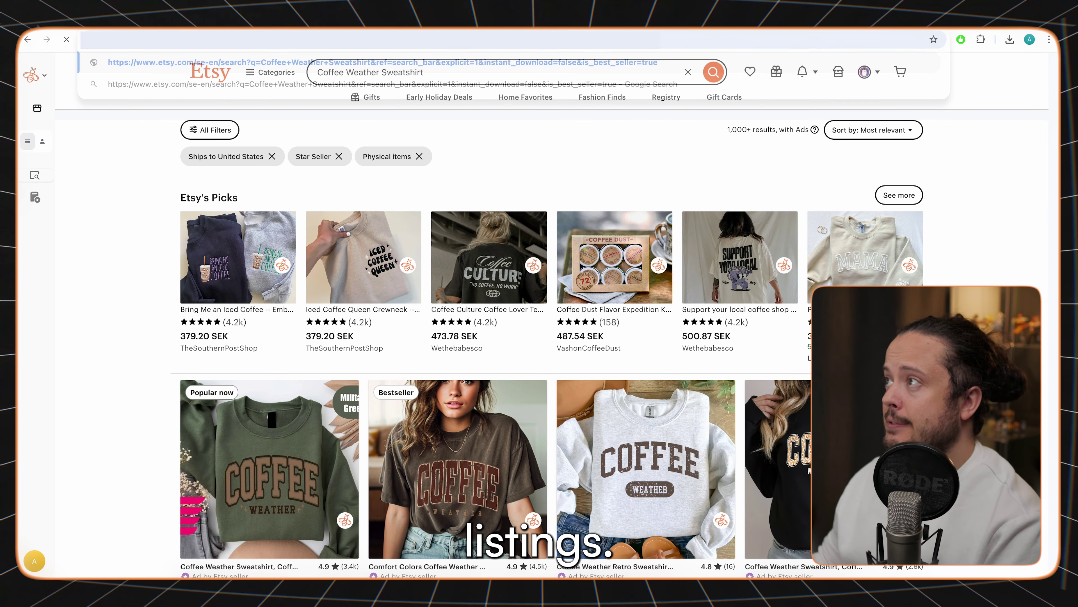
key(Return)
scroll(450, 321, down, 5)
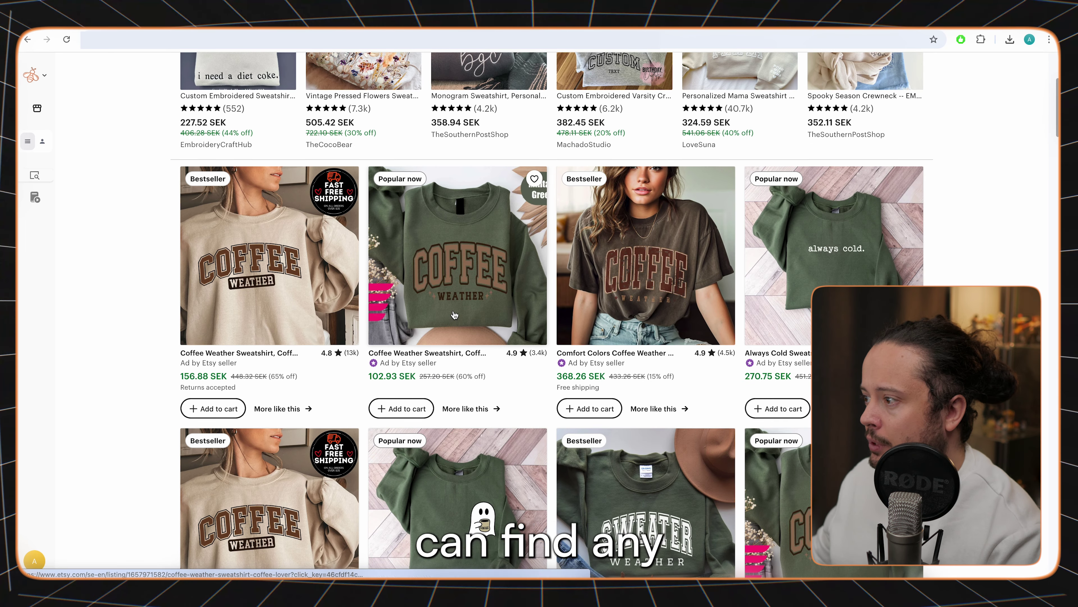
scroll(450, 320, down, 8)
scroll(453, 315, down, 12)
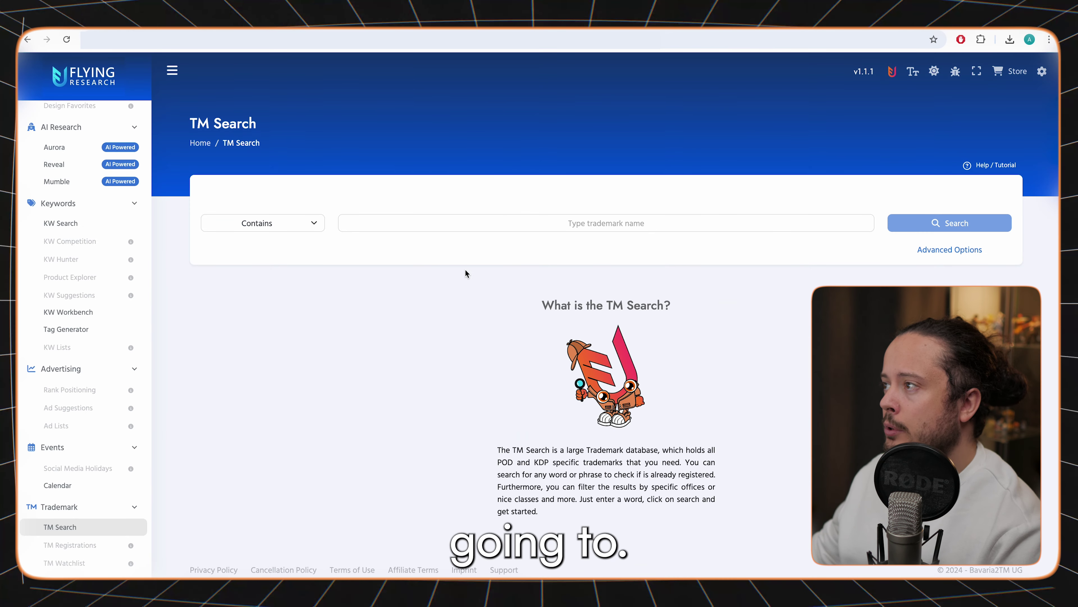
Step: Run a TM Search trademark check for 'Coffee Weather'
click(464, 223)
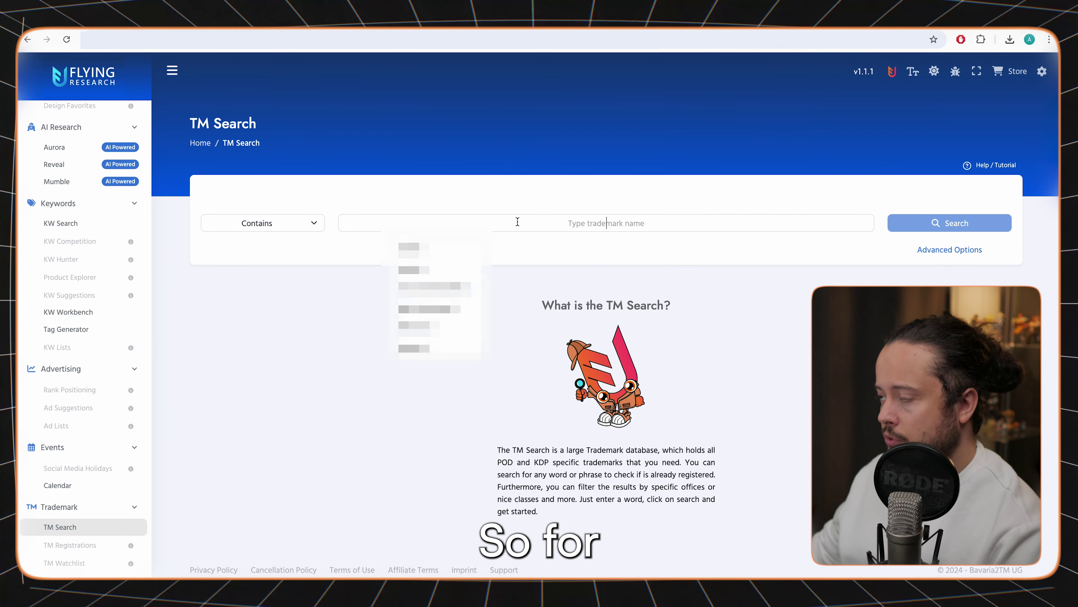
text(cofee)
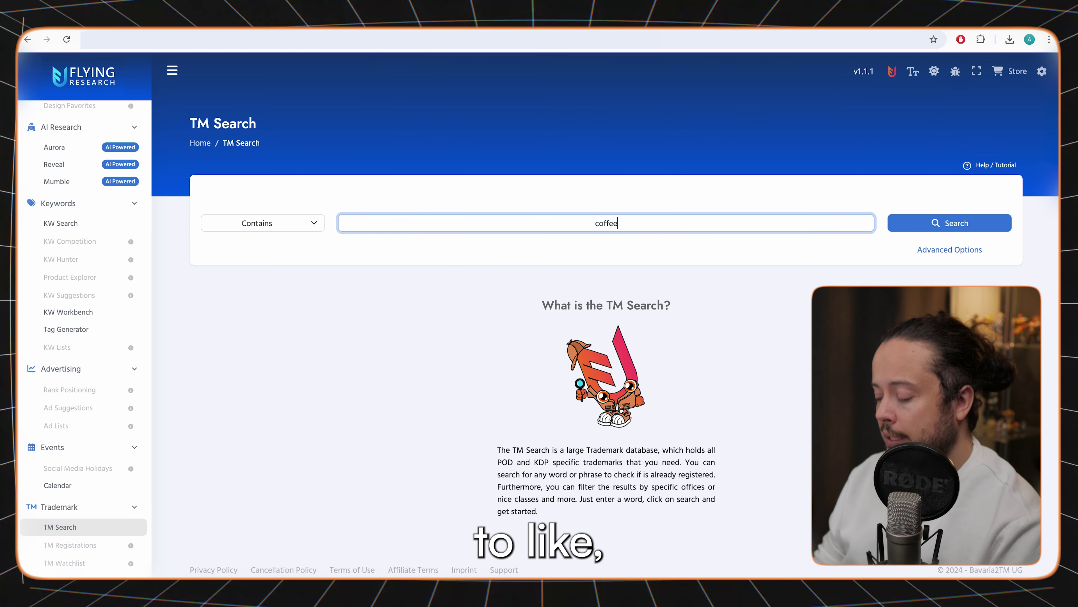
text(weather)
key(Return)
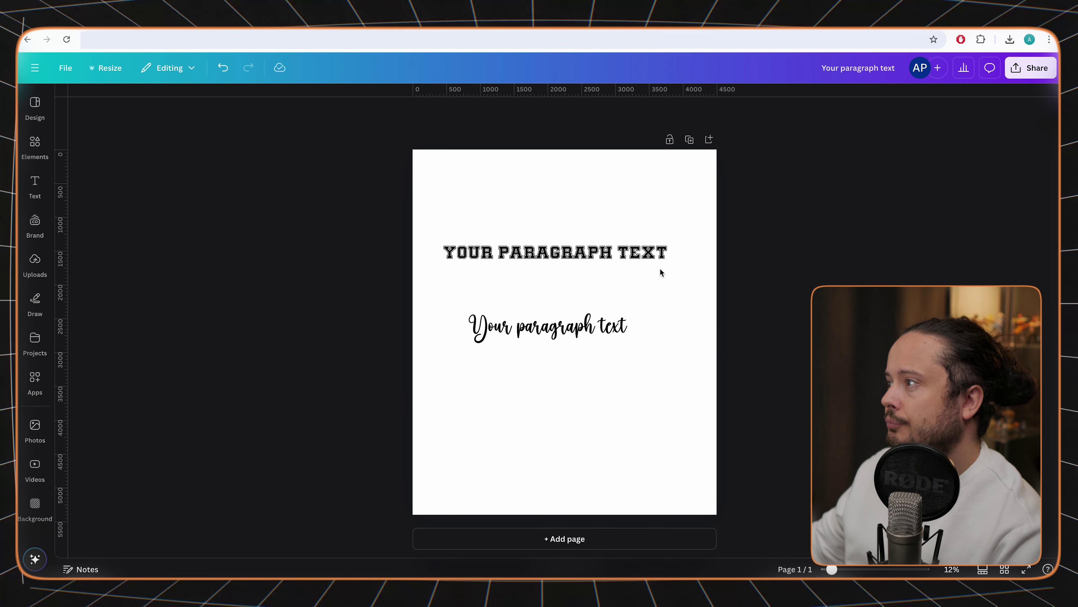
Step: Retype the Canva text lines as 'COFFEE' on top and 'weather' below
double_click(617, 255)
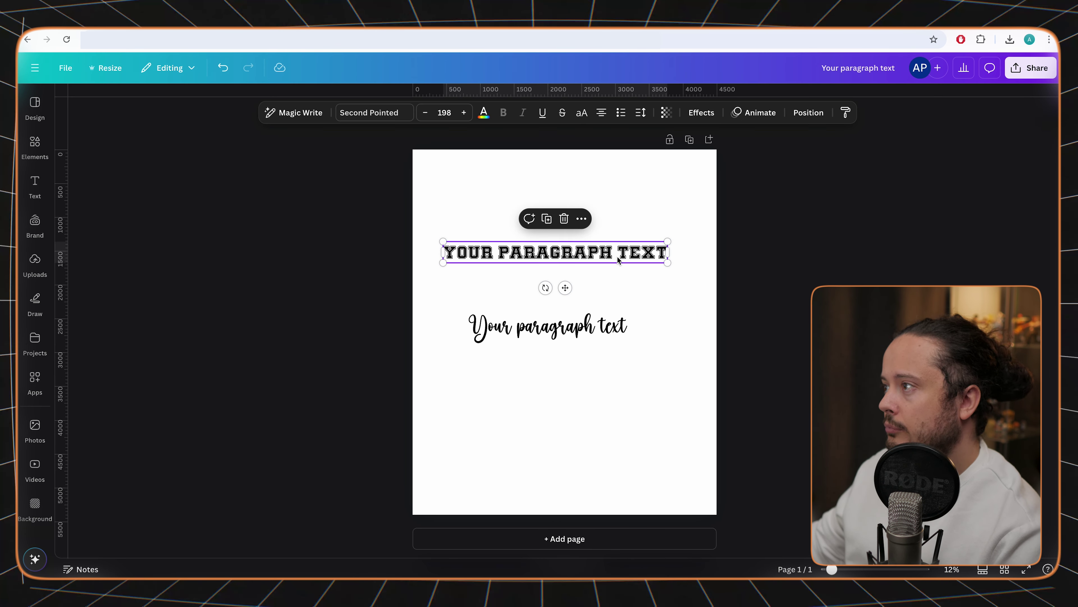
text(Coff)
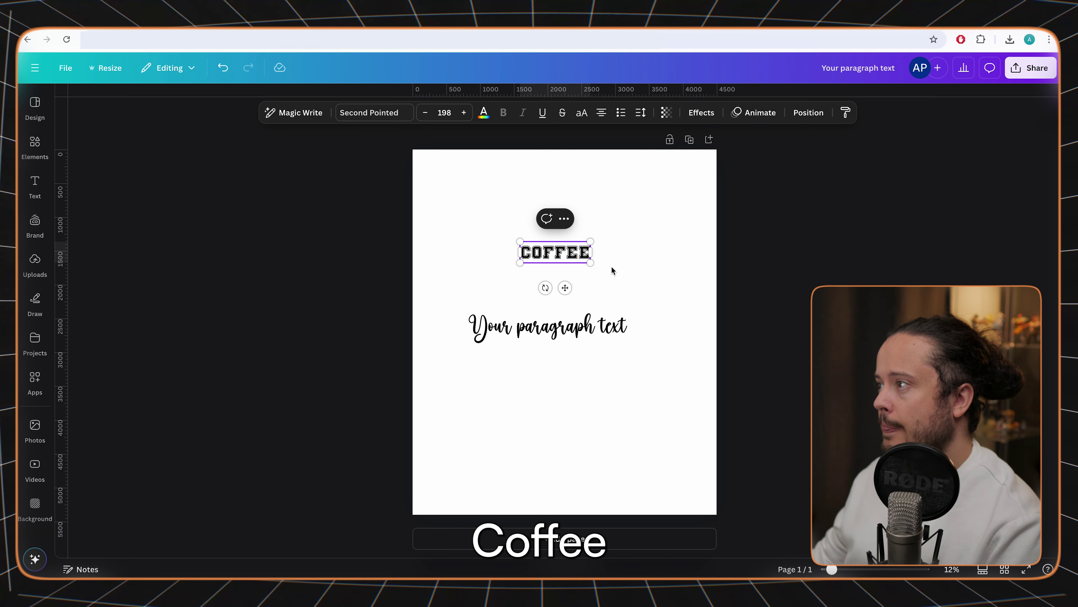
click(547, 326)
double_click(547, 326)
key(BackSpace)
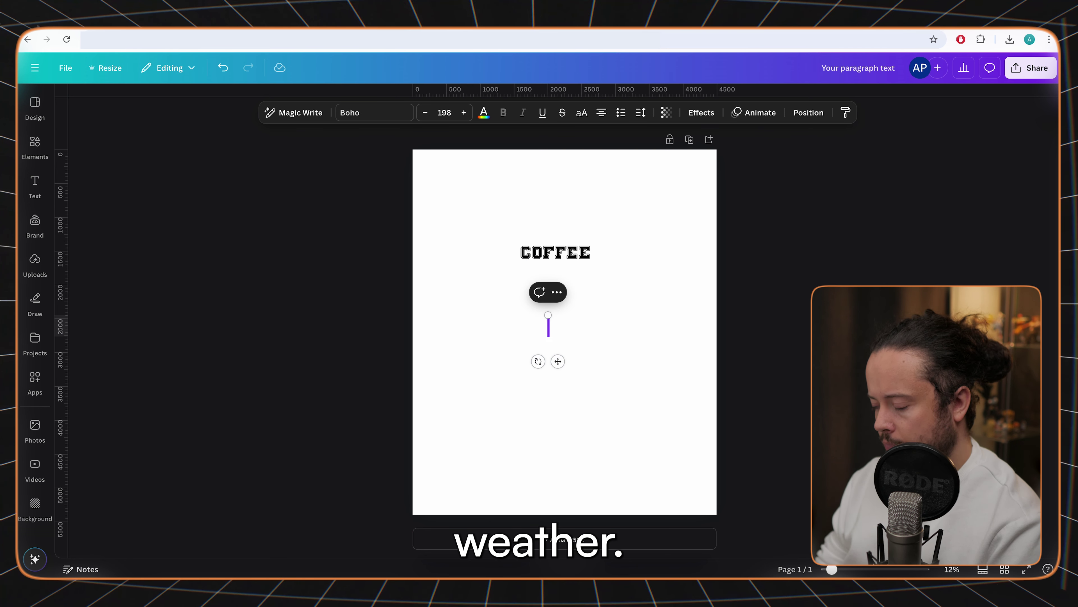
text(weather)
click(588, 255)
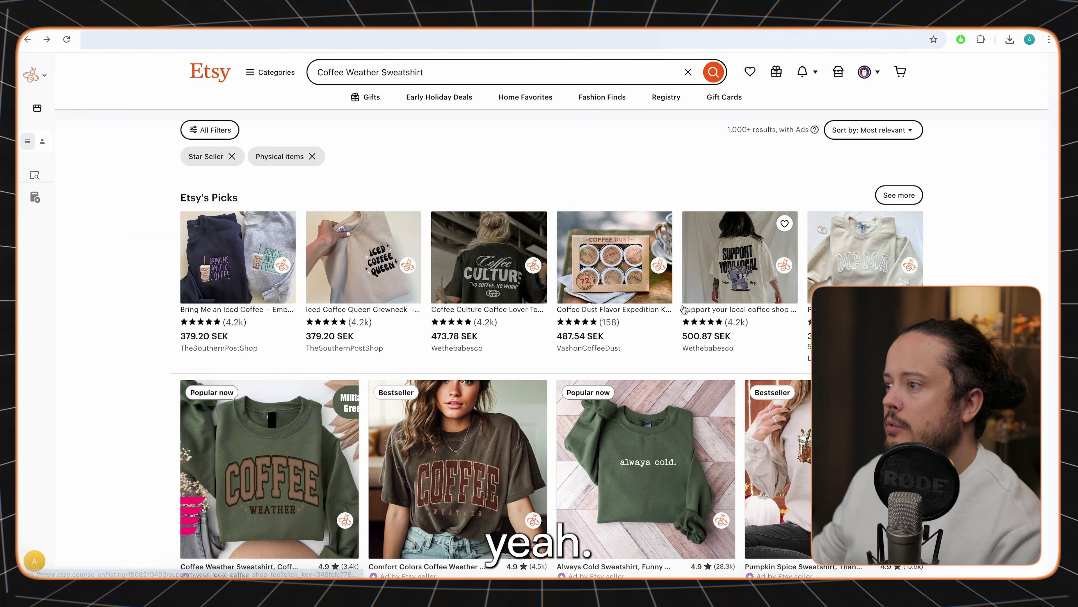
scroll(539, 269, down, 5)
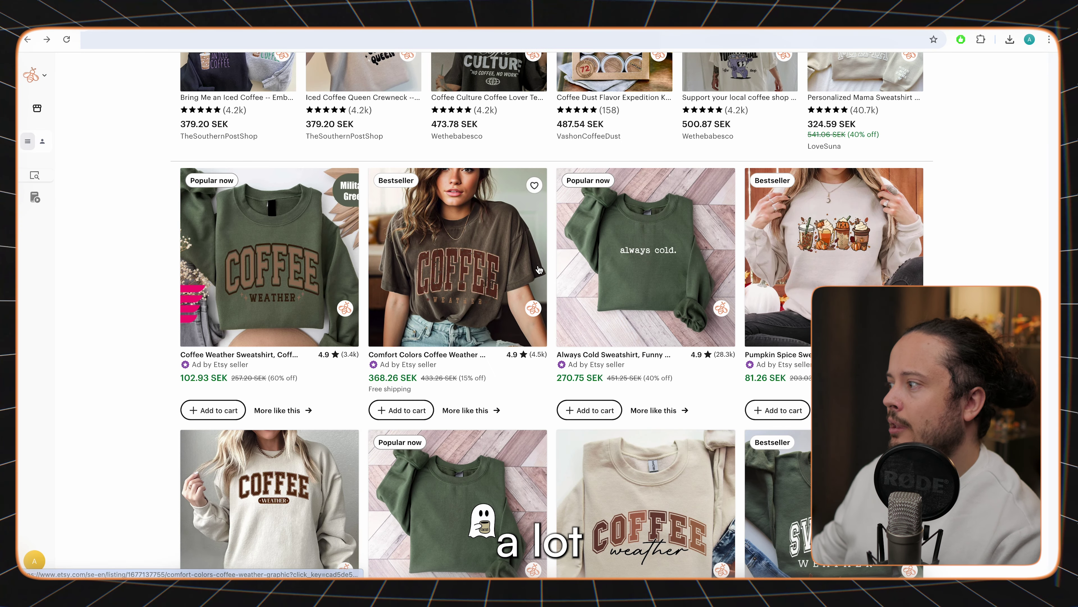
scroll(539, 270, down, 5)
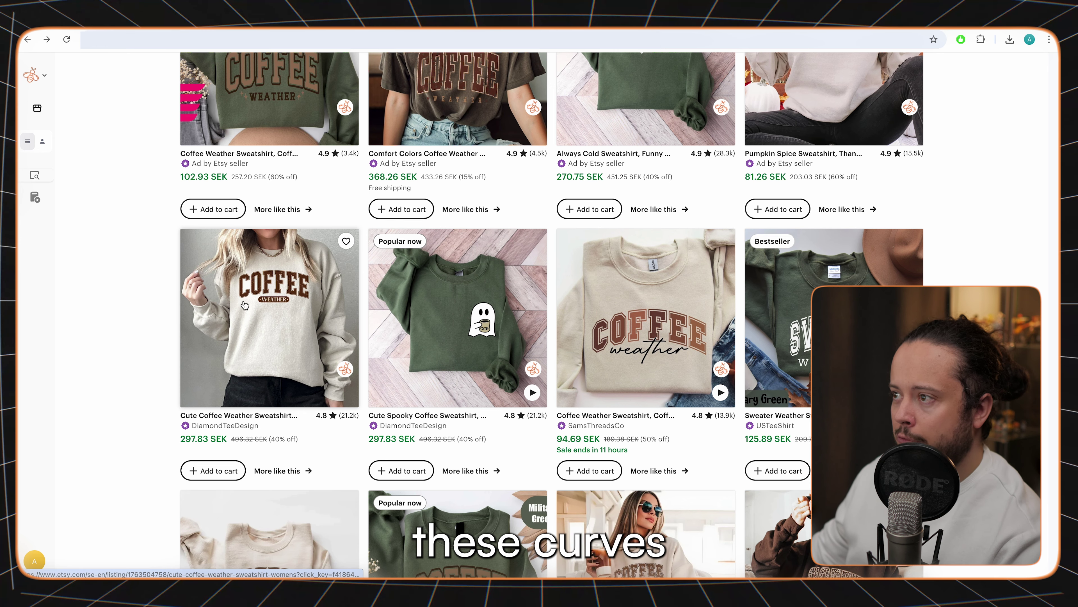
scroll(504, 299, down, 4)
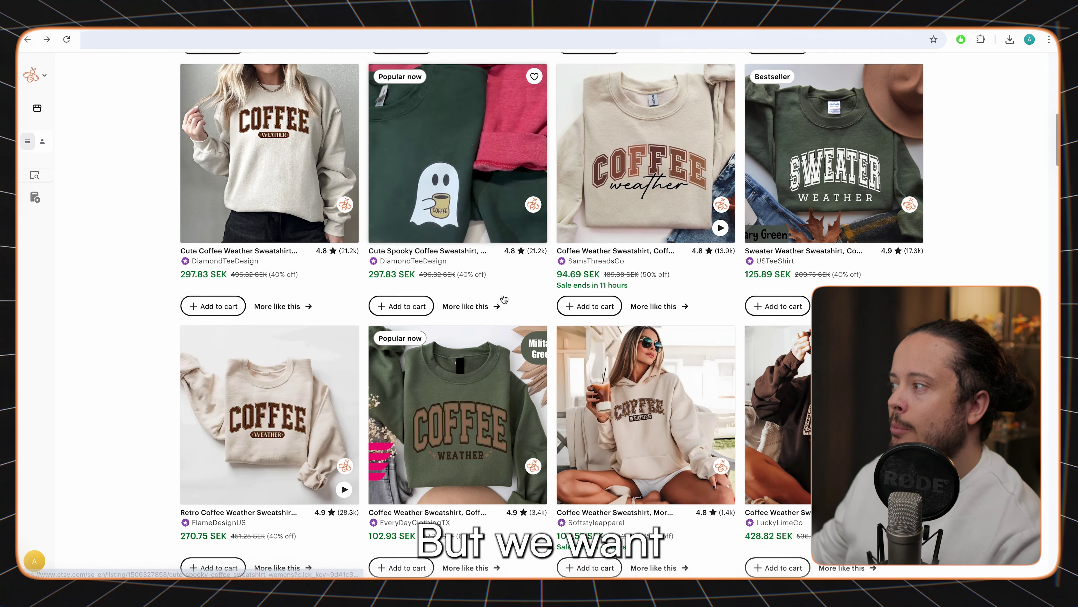
scroll(512, 306, down, 4)
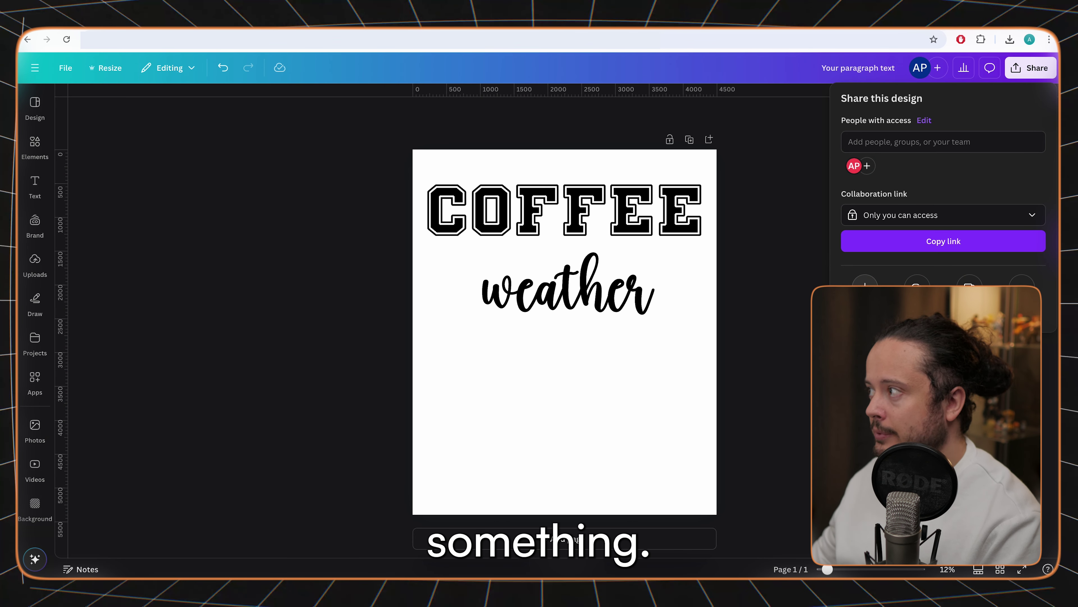
click(865, 282)
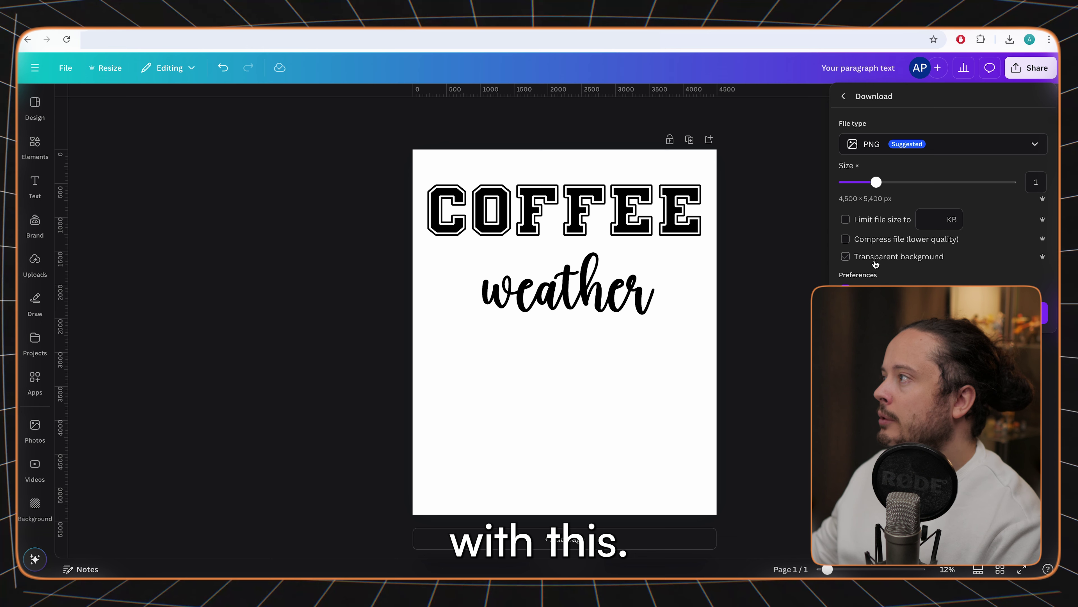
click(680, 362)
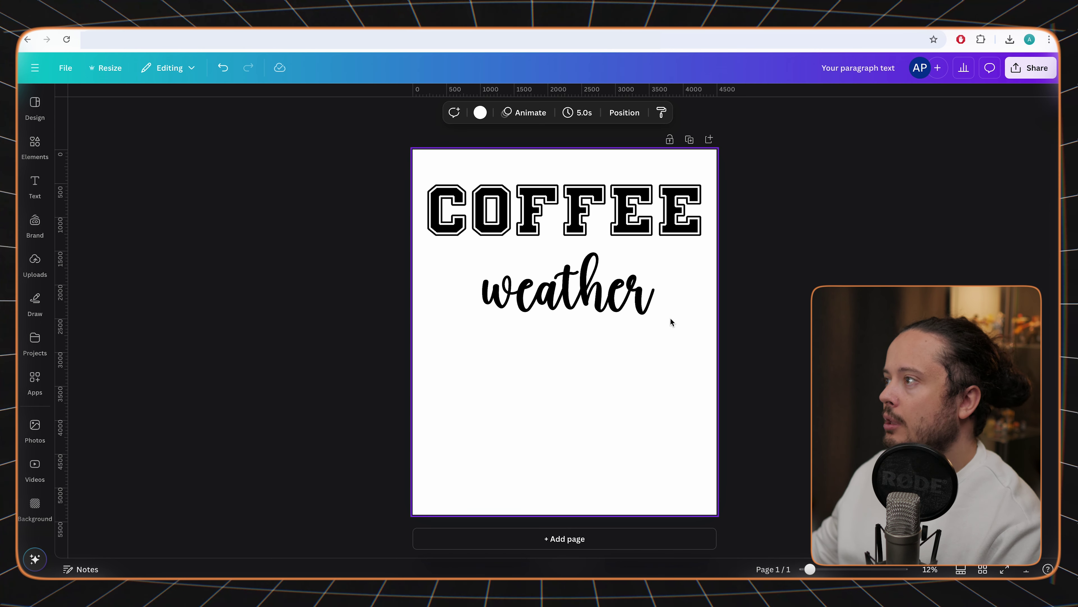
Step: Recolour both the COFFEE and weather text to the offwhite swatch
drag(764, 332, 373, 164)
click(581, 112)
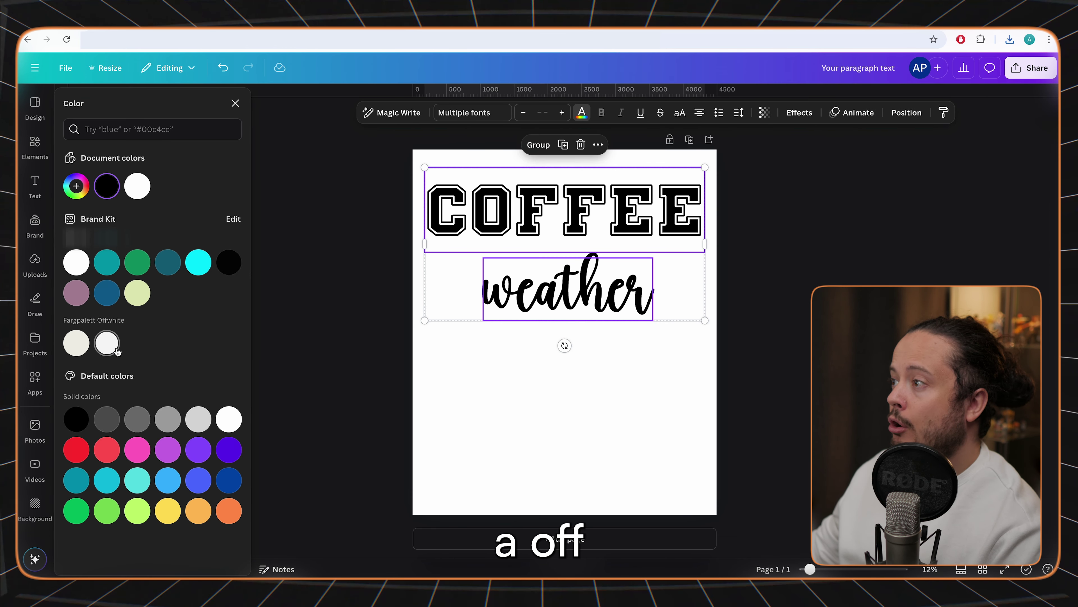
click(107, 343)
click(1036, 206)
click(1031, 68)
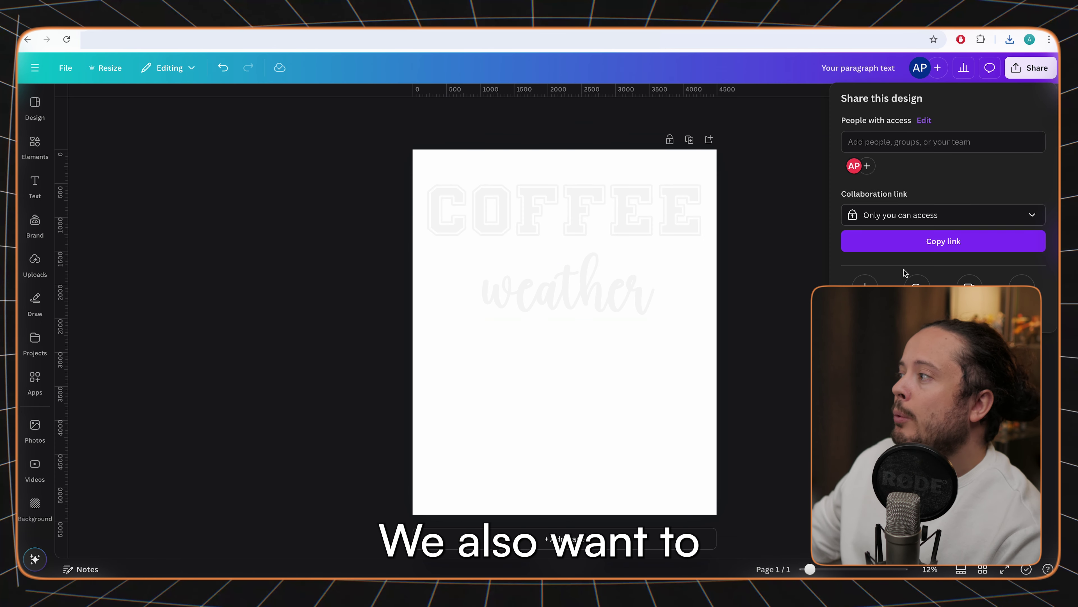
Step: Try pure white #FFFFFF on COFFEE, then undo it back to offwhite
drag(316, 188, 469, 297)
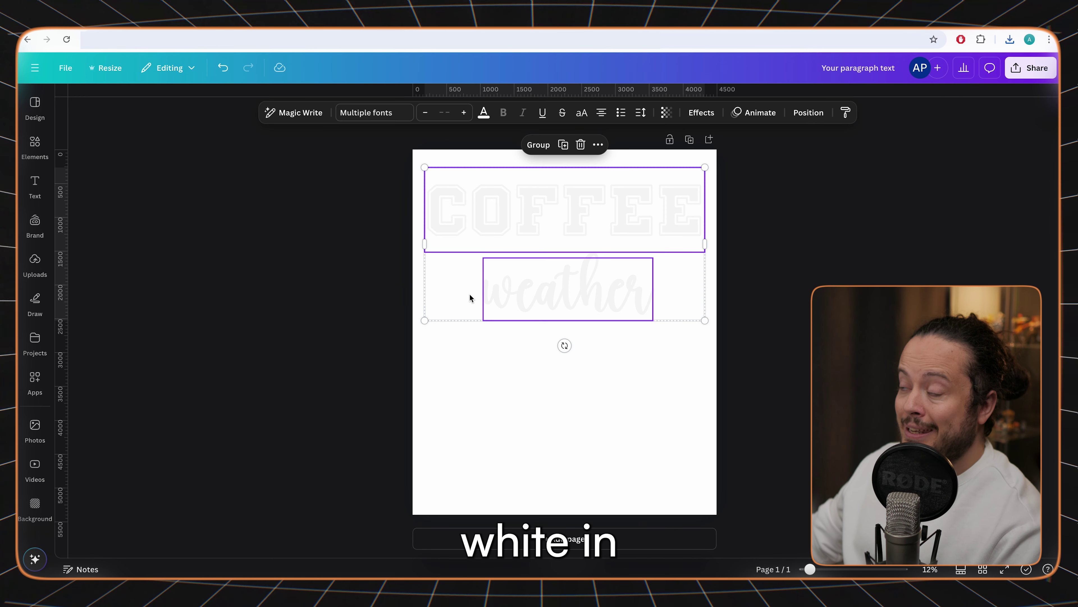
click(380, 267)
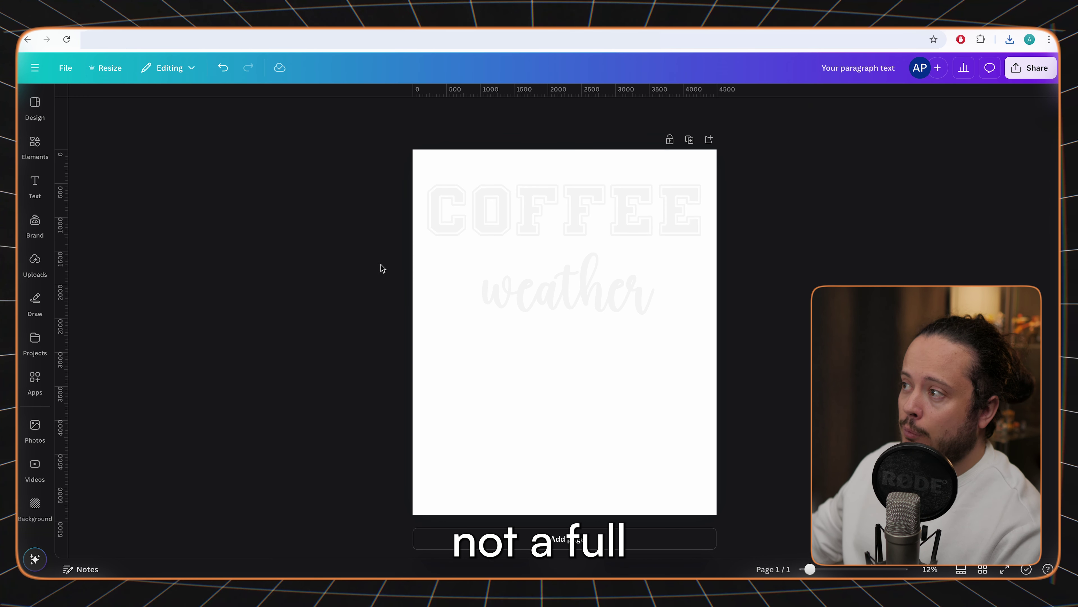
click(466, 215)
click(483, 113)
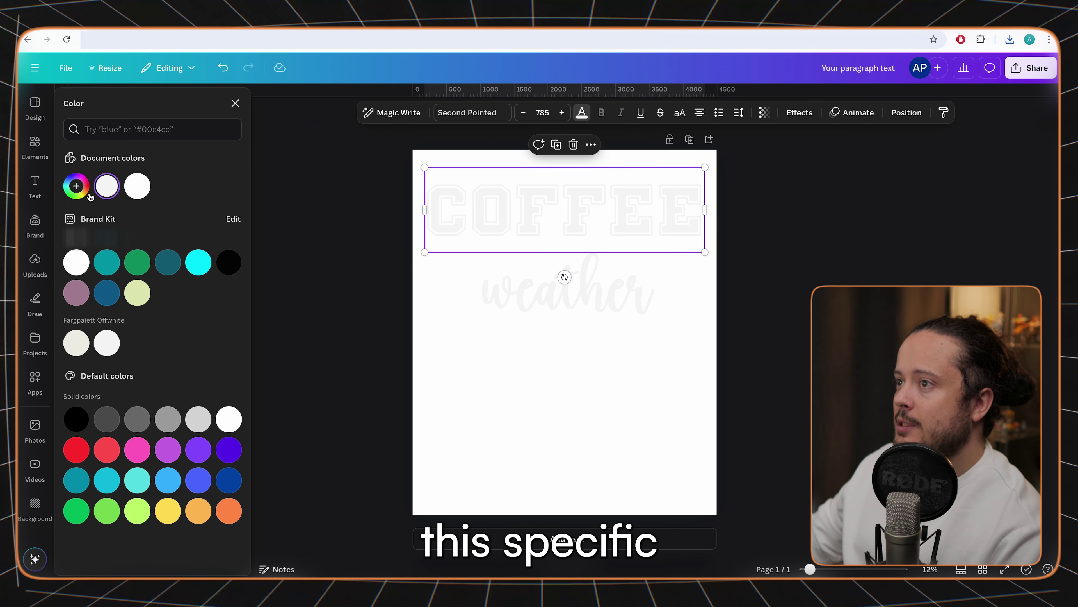
click(76, 185)
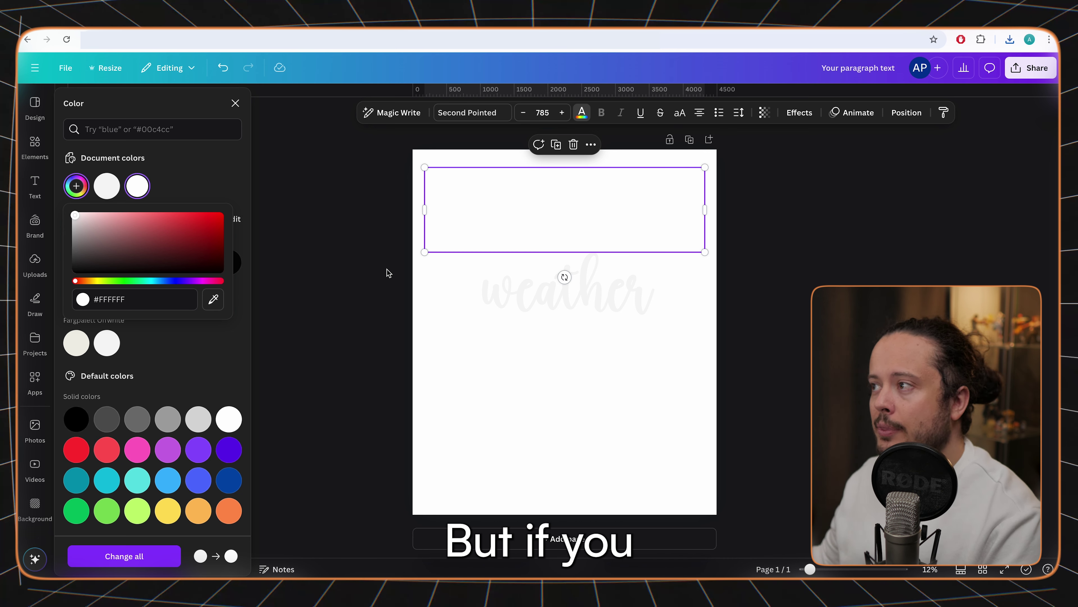
key(ctrl+z)
click(824, 273)
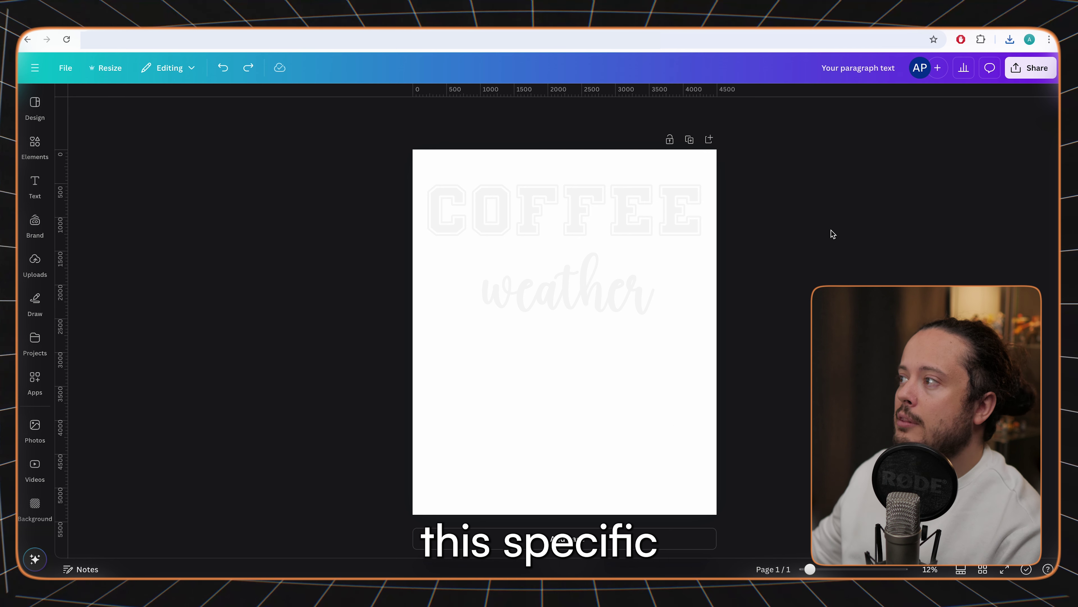
drag(787, 204, 879, 265)
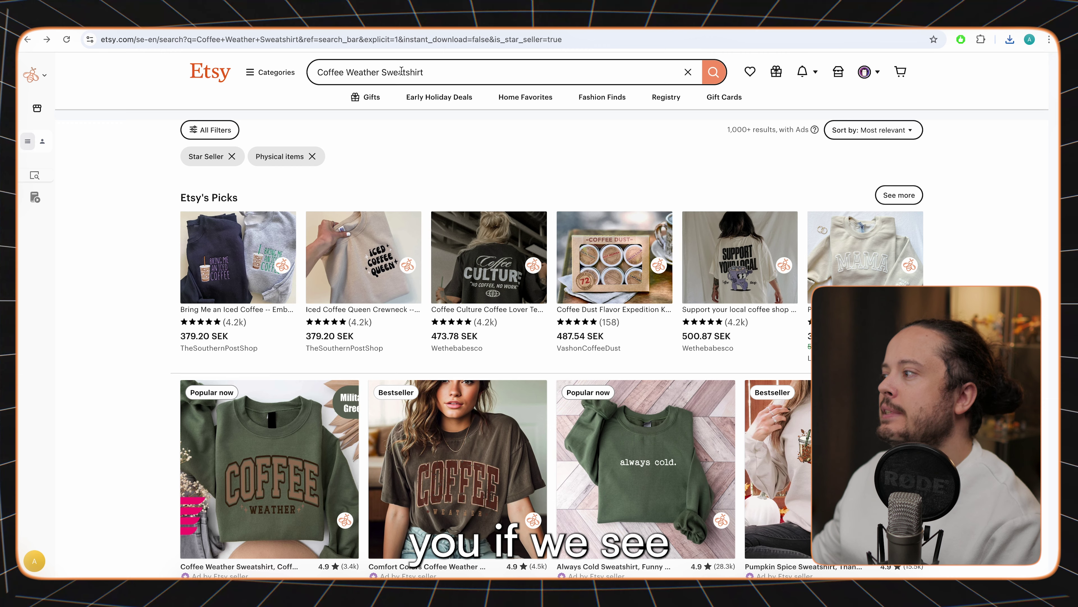
scroll(203, 284, down, 5)
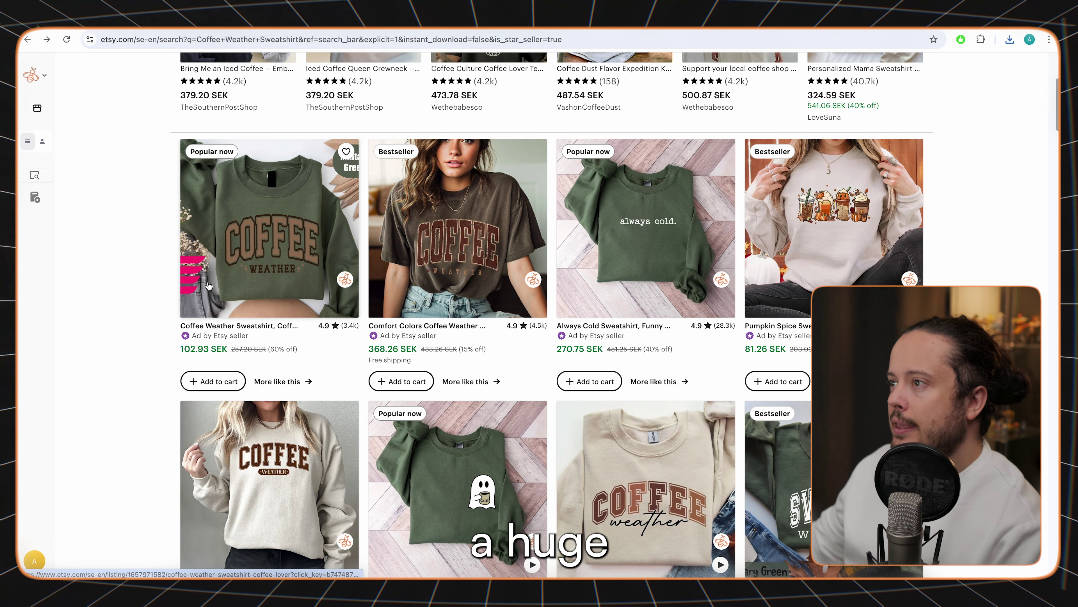
scroll(178, 290, up, 1)
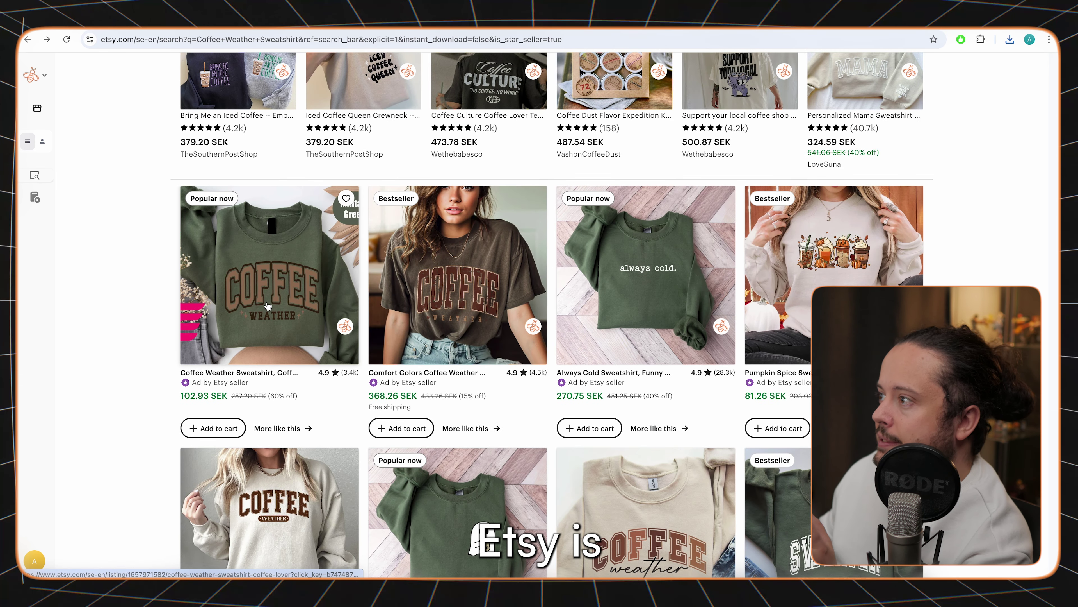
scroll(267, 306, down, 3)
scroll(289, 255, up, 4)
scroll(314, 204, down, 12)
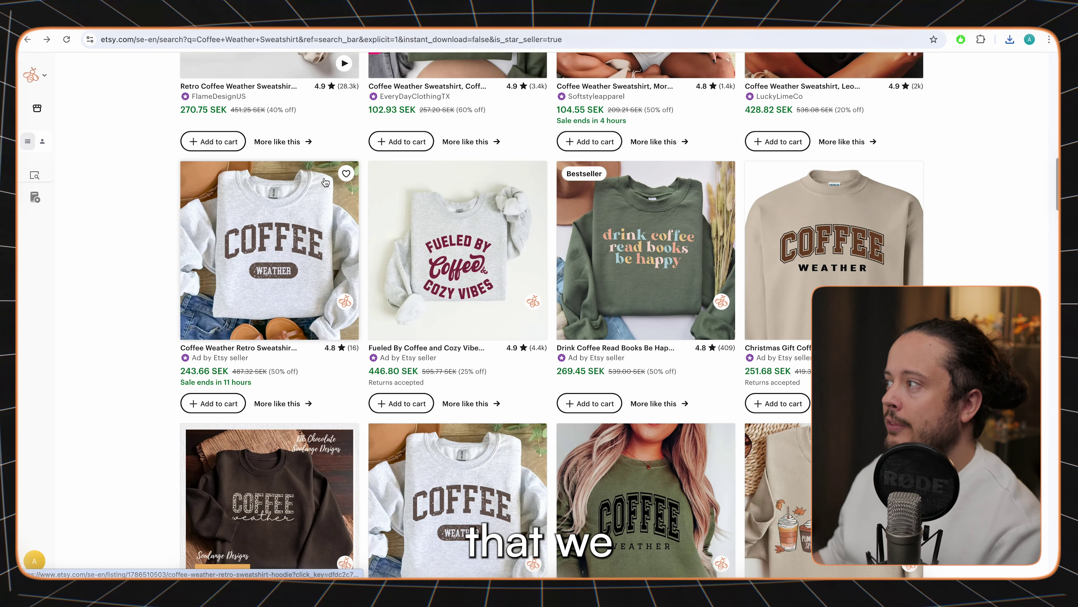
scroll(325, 182, down, 3)
scroll(219, 265, down, 5)
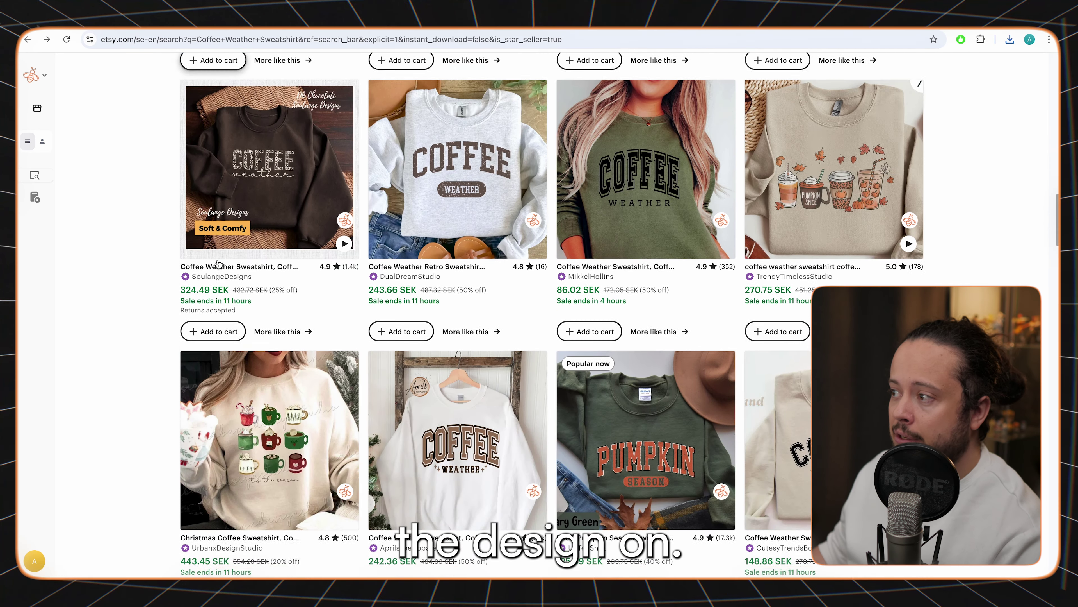
scroll(297, 191, up, 20)
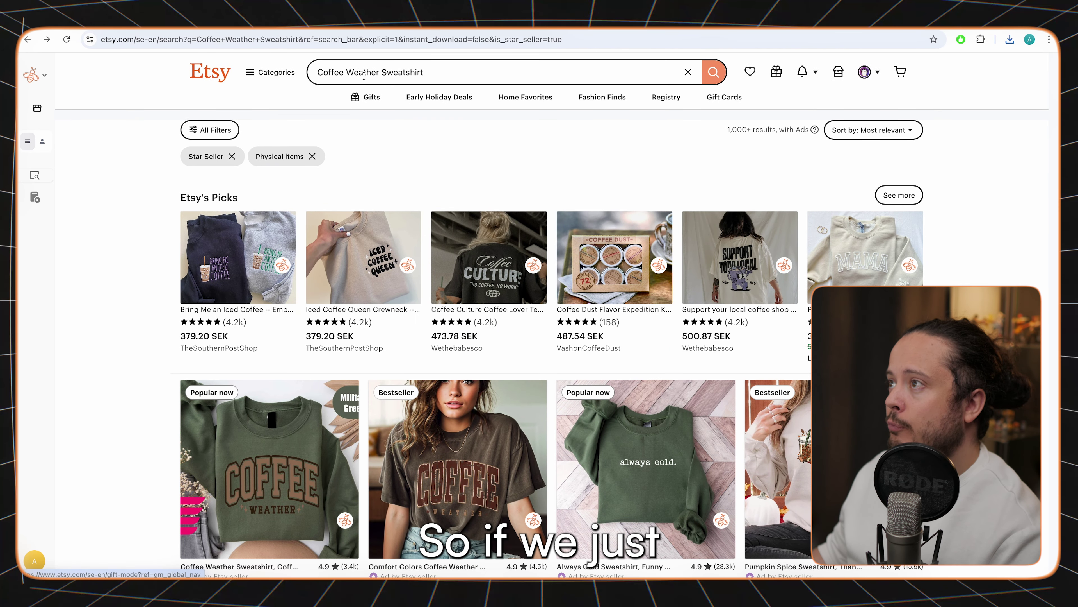
double_click(364, 73)
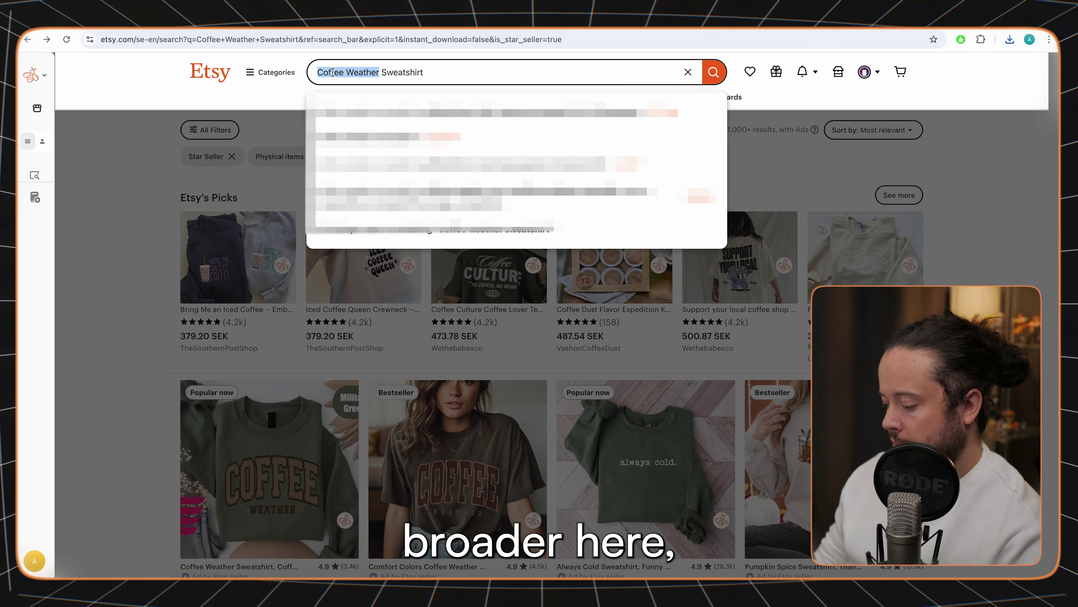
Step: Search Etsy for 'Sweatshirt' and look over the full filter list
key(Return)
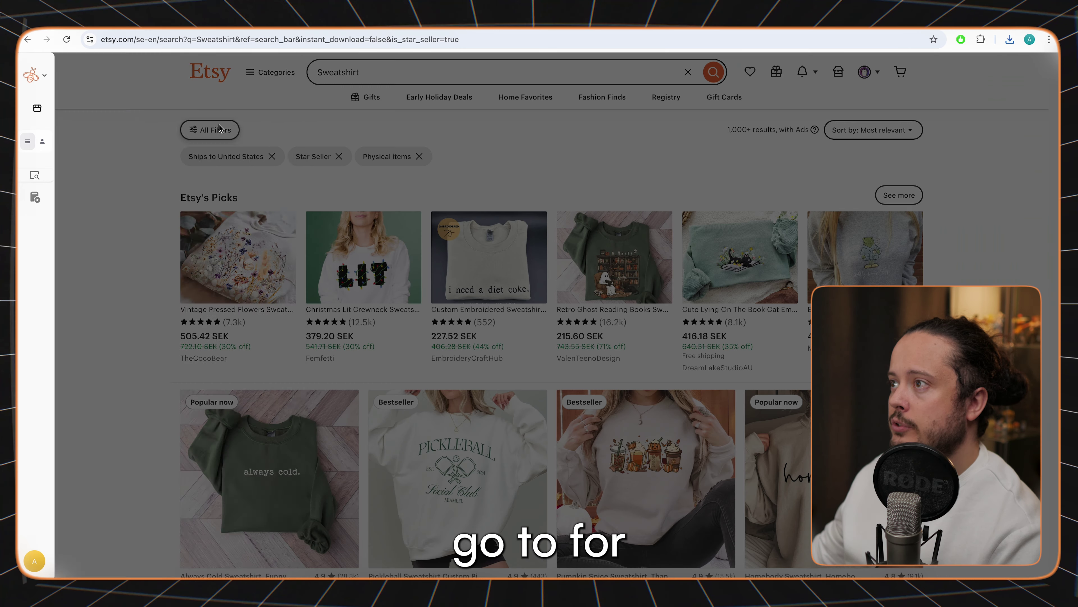
click(220, 128)
scroll(168, 440, down, 5)
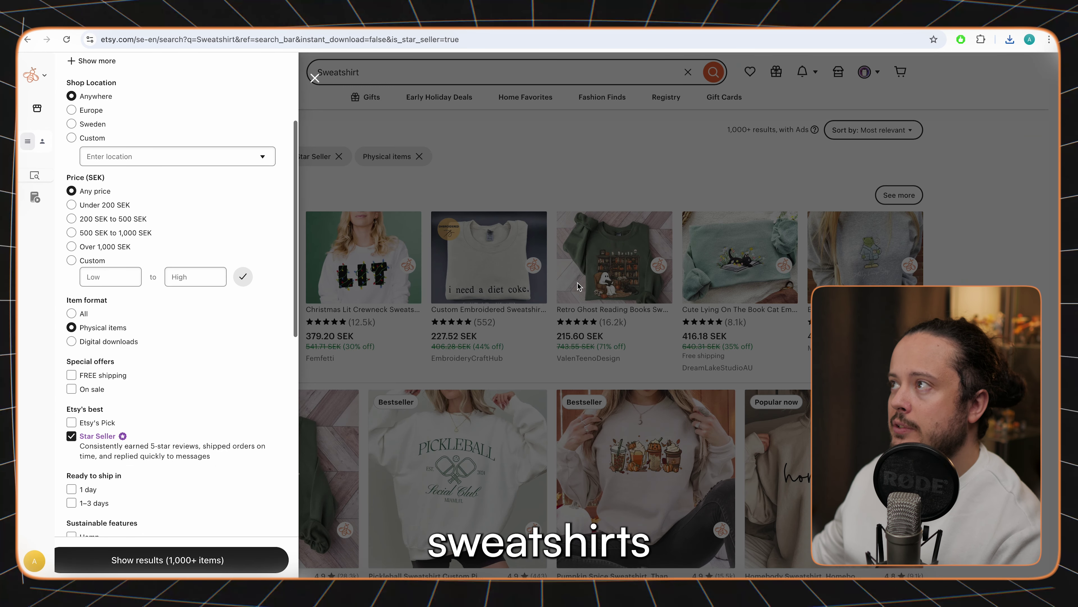
click(448, 53)
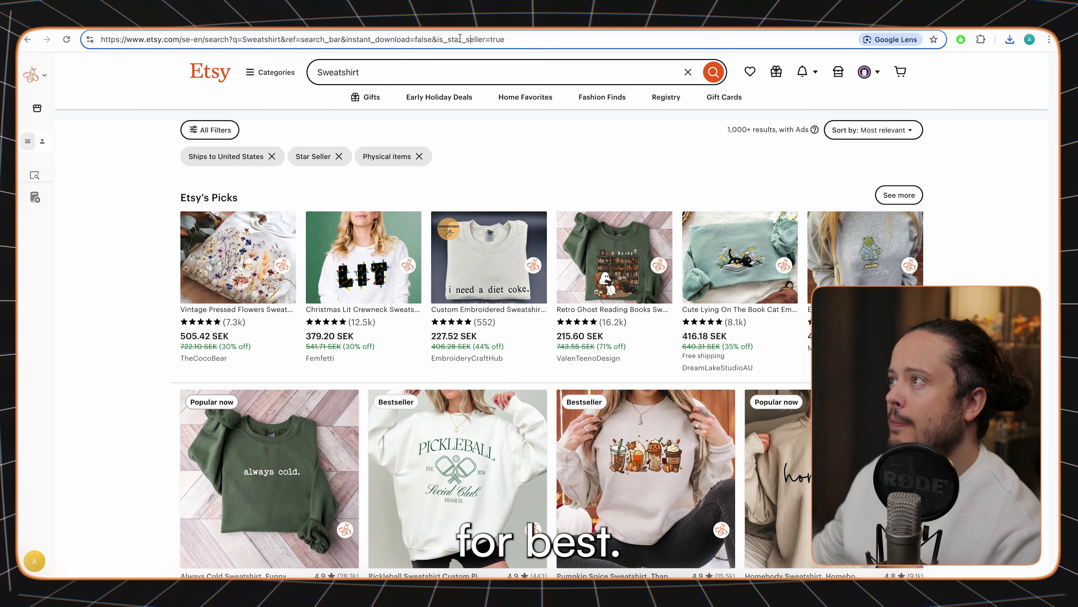
Step: Switch the URL filter from star_seller to best_seller and browse the Bestseller sweatshirt results
text(best)
key(Return)
scroll(544, 357, down, 5)
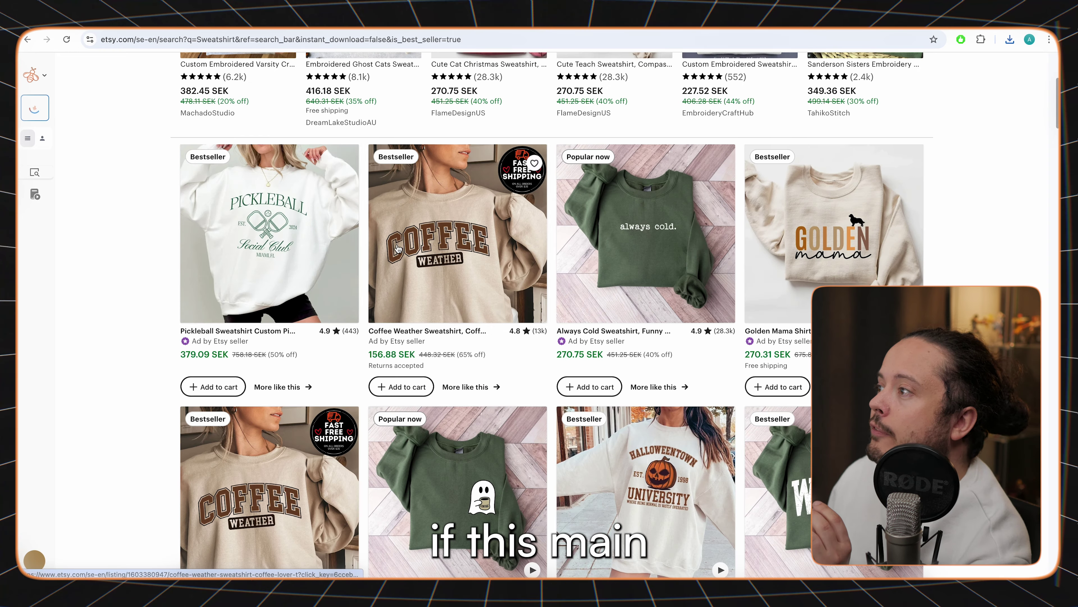
scroll(141, 325, down, 5)
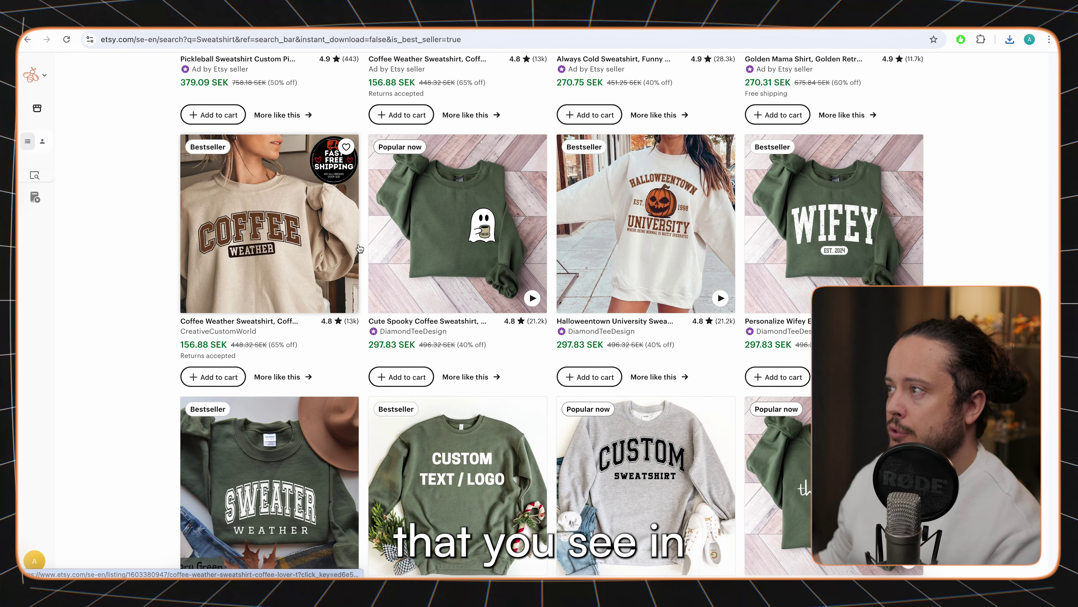
scroll(359, 248, down, 10)
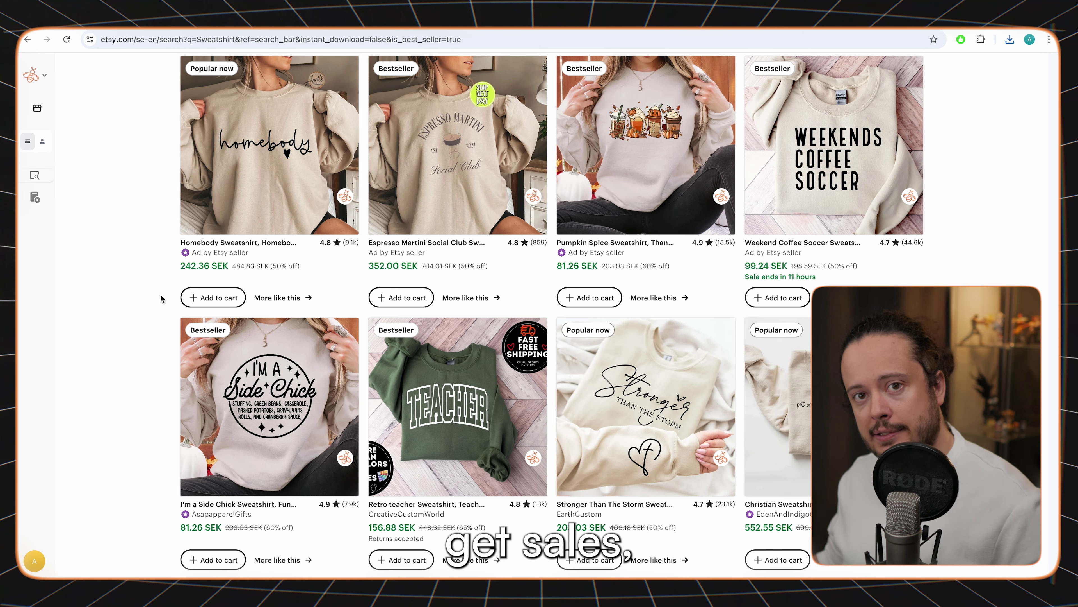
scroll(163, 296, down, 15)
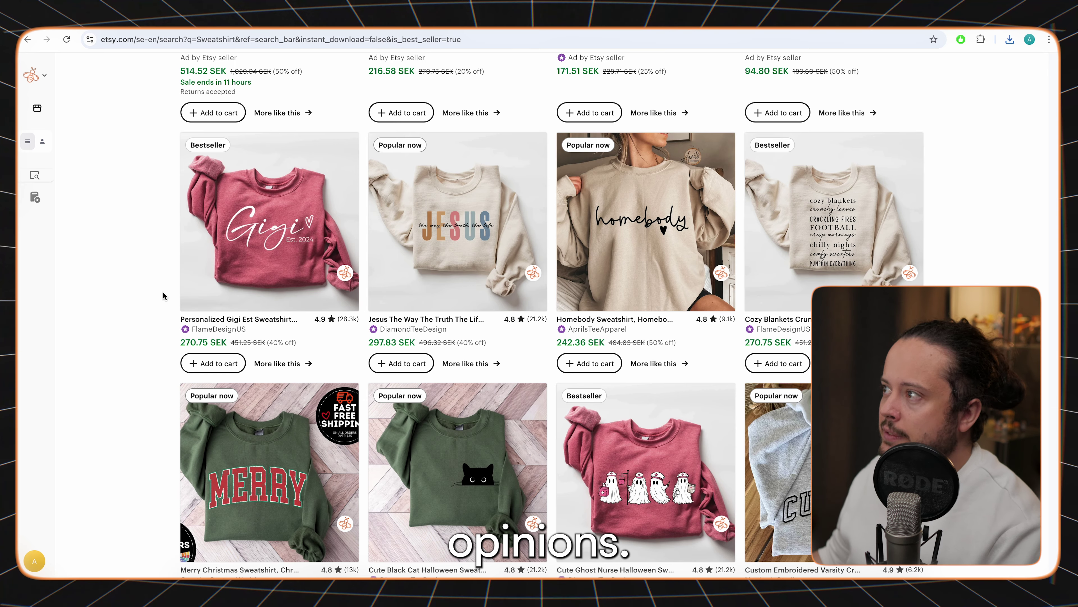
scroll(163, 296, down, 13)
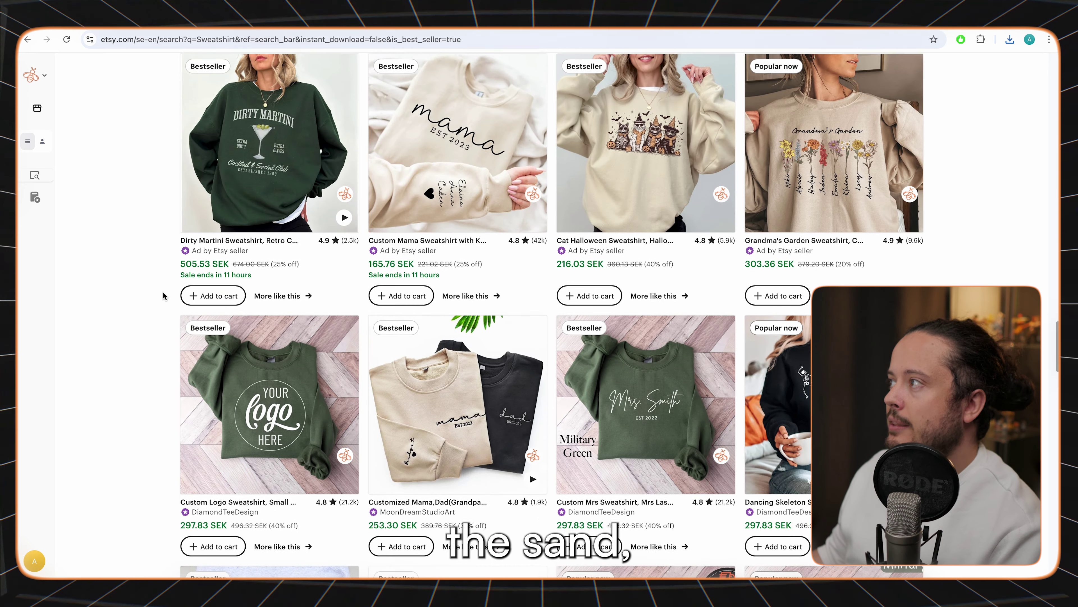
scroll(838, 265, up, 2)
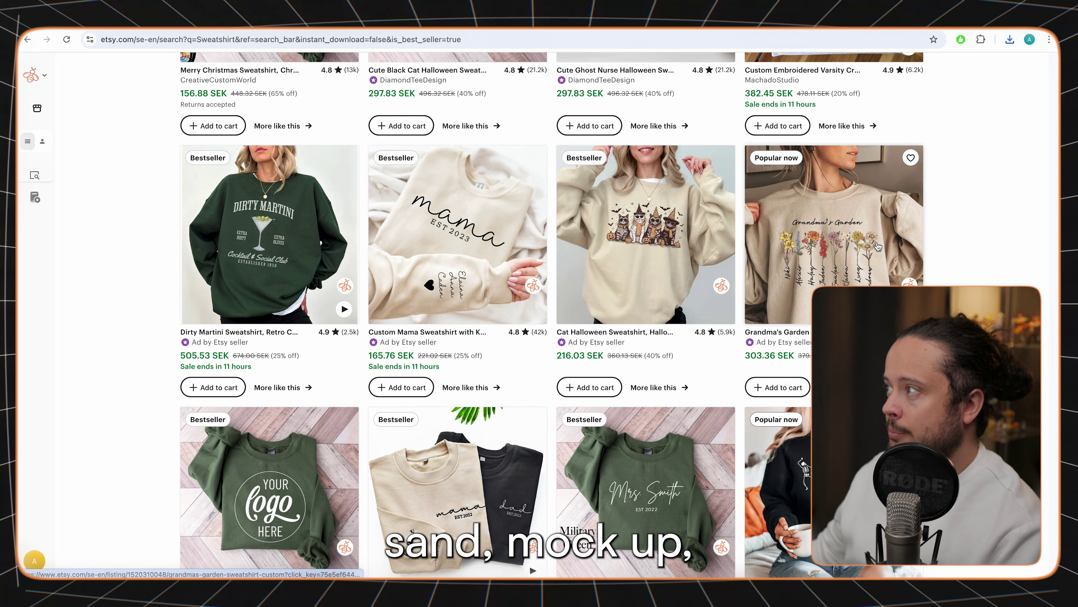
scroll(878, 246, up, 20)
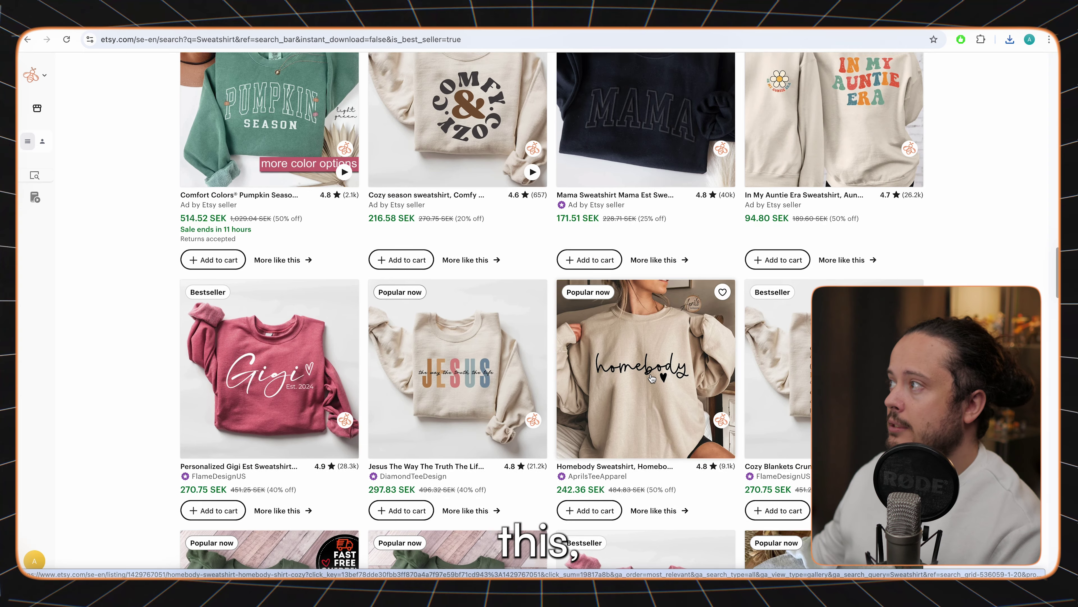
scroll(652, 378, up, 10)
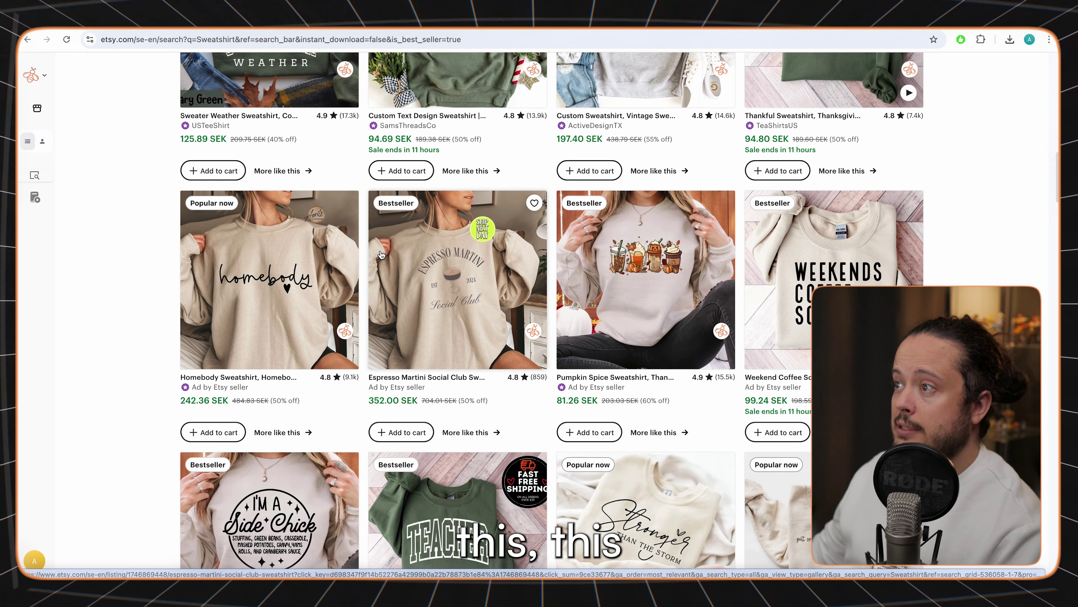
scroll(287, 254, up, 15)
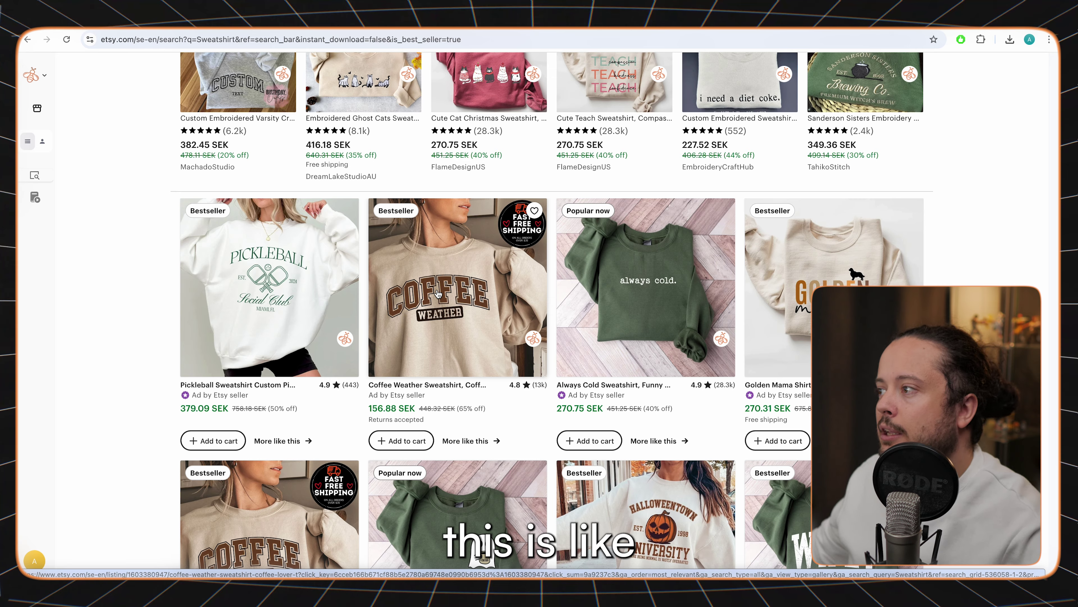
scroll(437, 293, down, 4)
scroll(268, 404, down, 10)
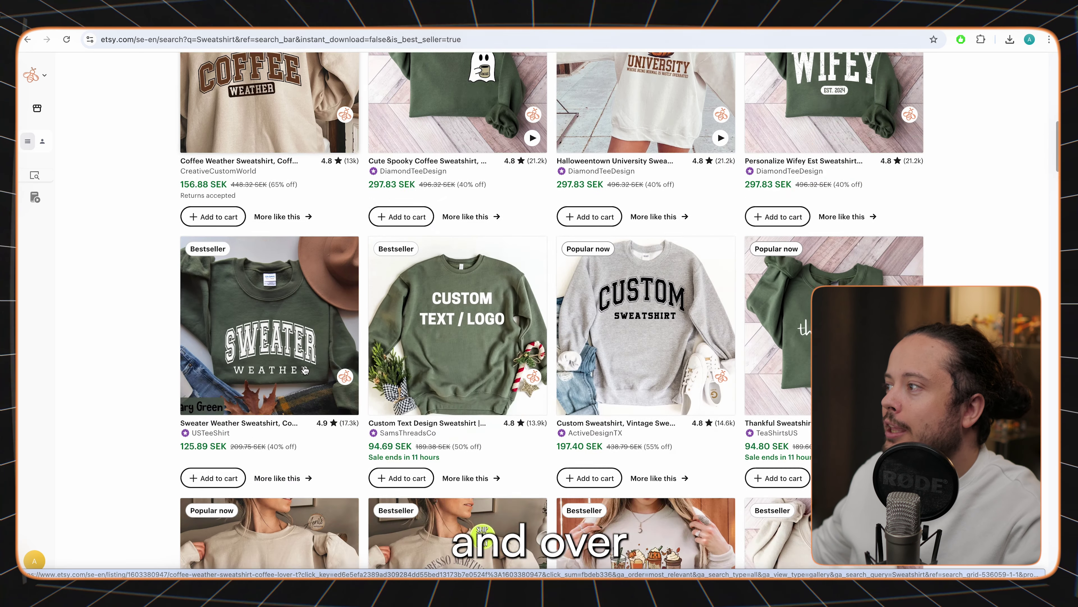
scroll(487, 279, down, 4)
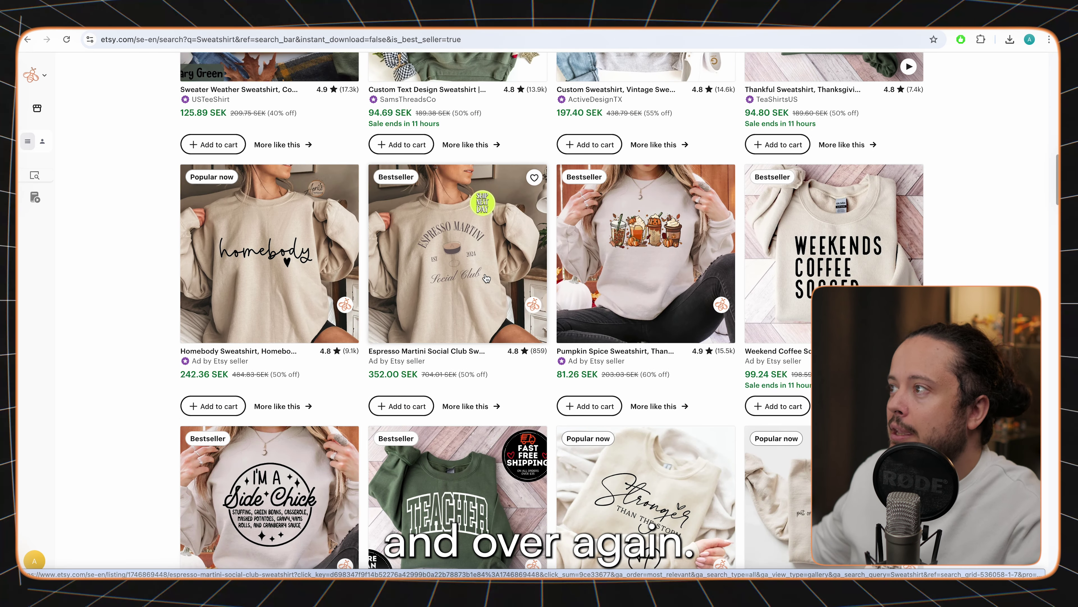
scroll(410, 301, down, 17)
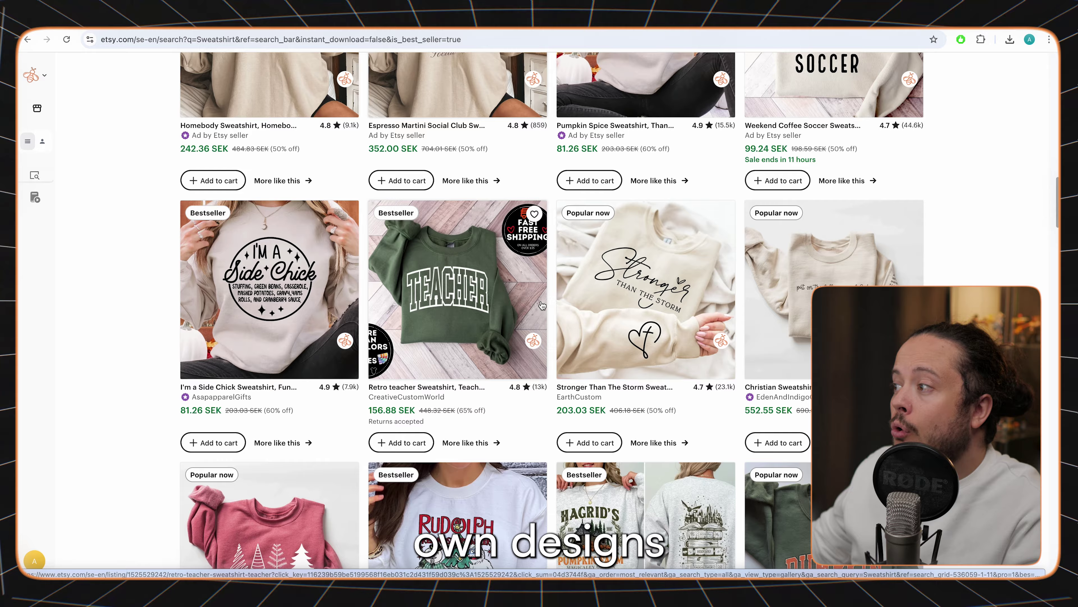
scroll(661, 345, down, 19)
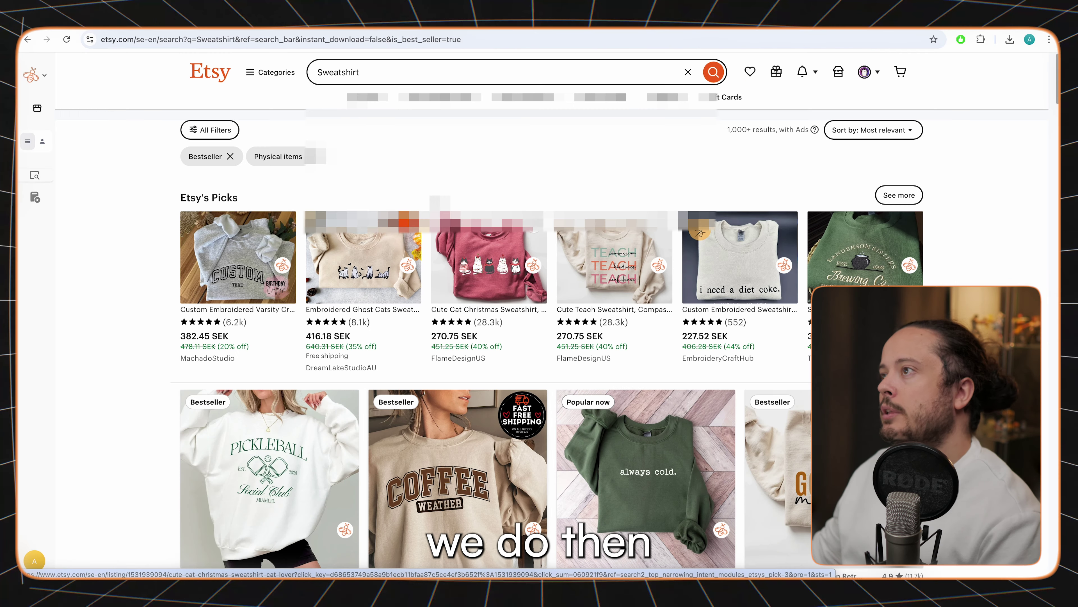
Step: Search Etsy for 'gildan 18000 mockup sand' and browse the sand mockup listings
double_click(366, 75)
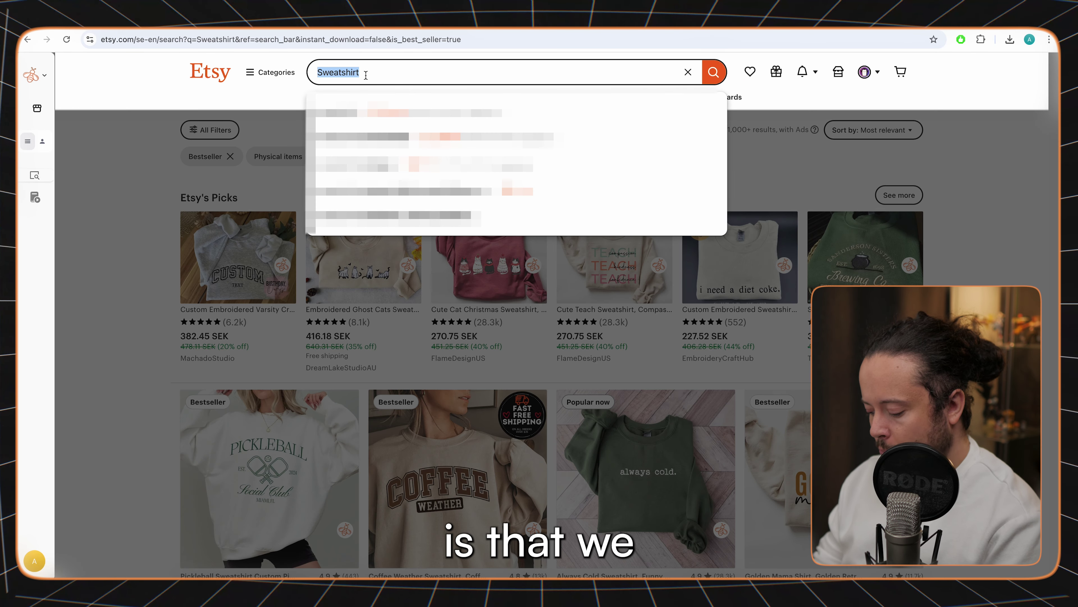
text(gildan 18000 mo)
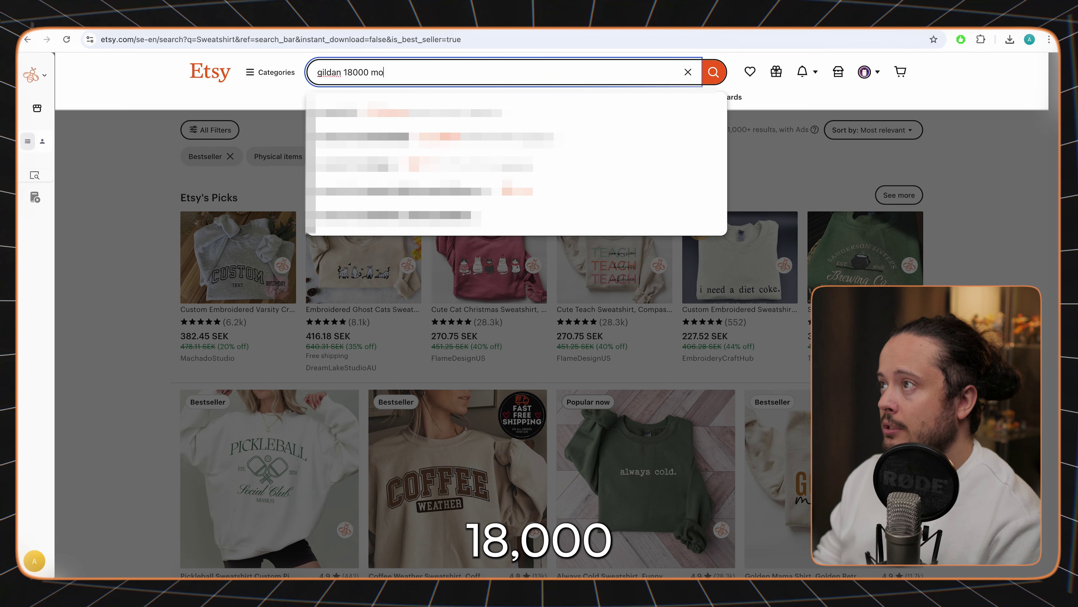
text(ckup sand)
key(Return)
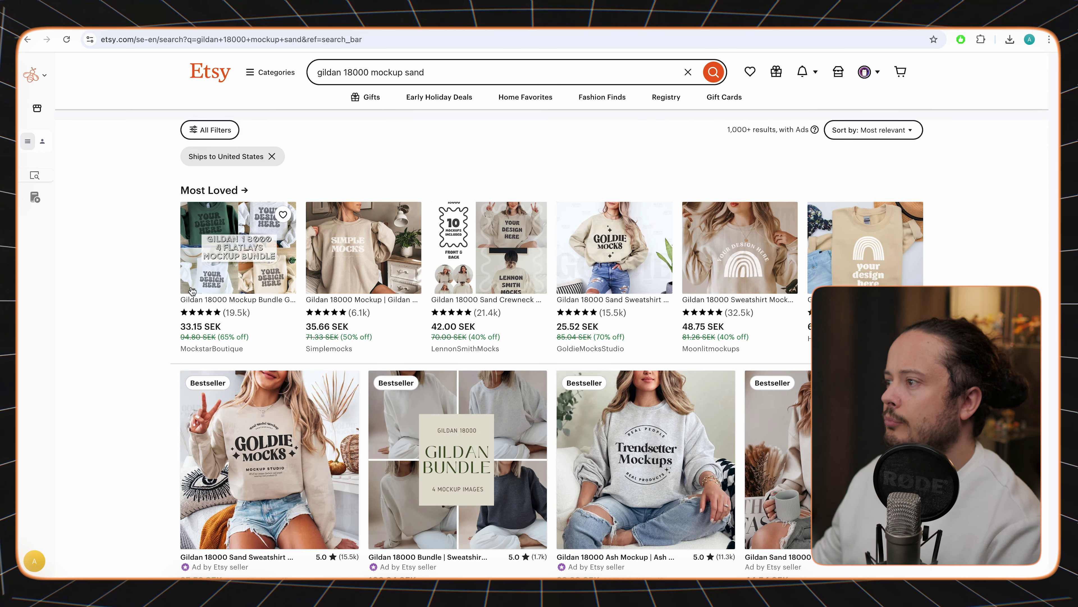
scroll(192, 291, down, 5)
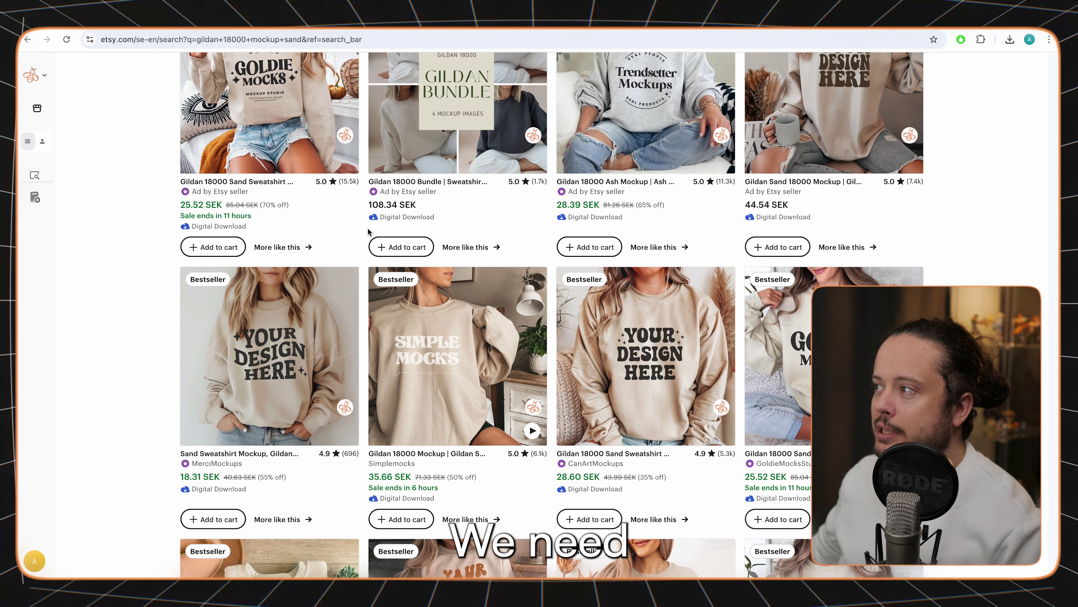
scroll(133, 324, up, 5)
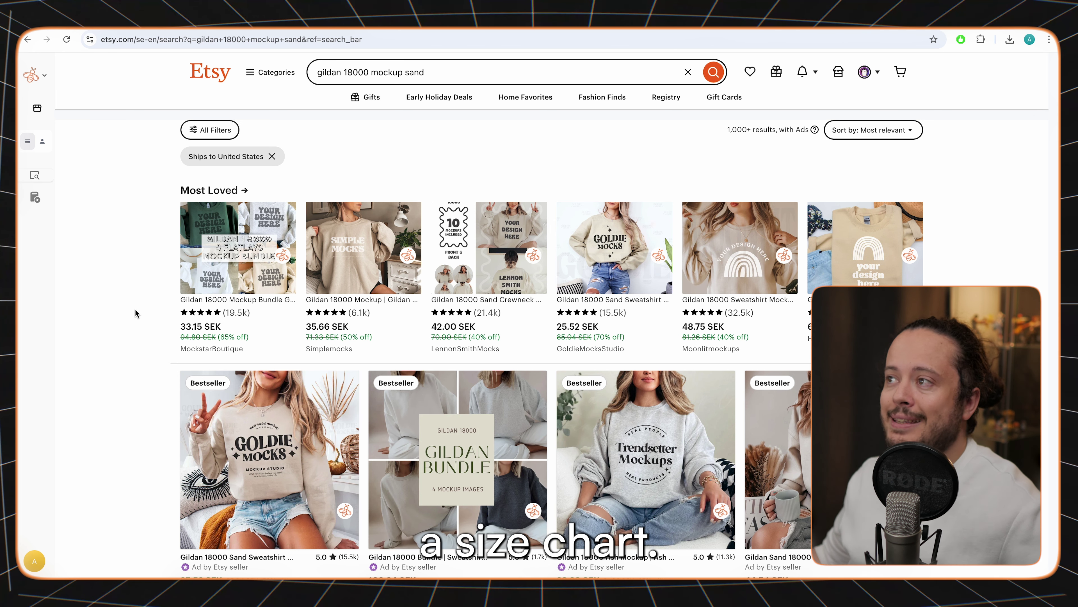
double_click(399, 71)
Step: Change the query to 'gildan 18000 size chart' and browse the size chart listings
drag(400, 72, 418, 72)
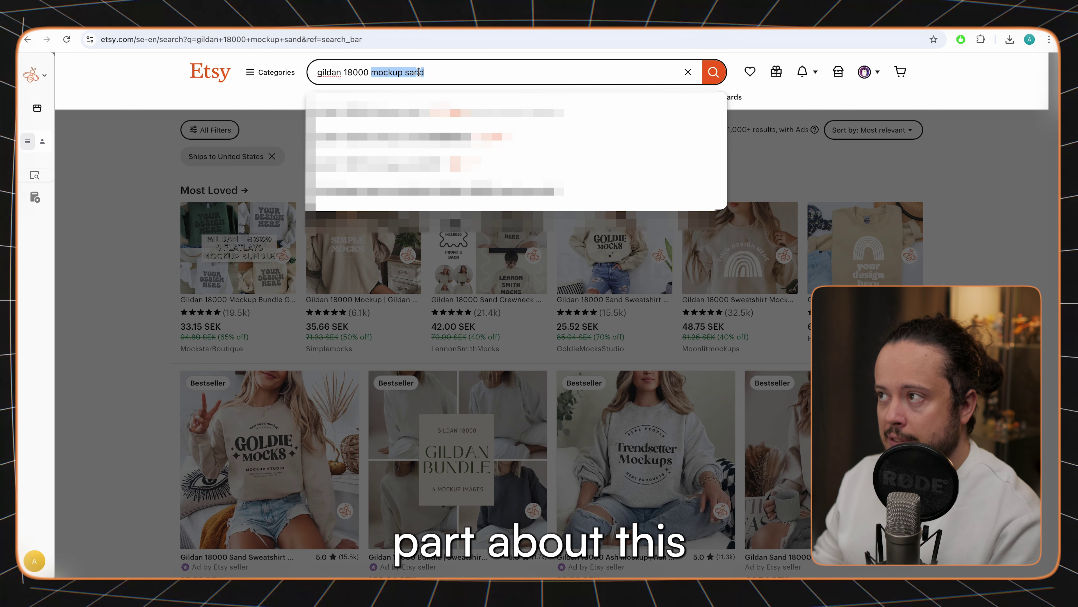
text(sziz)
key(BackSpace)
key(BackSpace)
key(BackSpace)
text(iz)
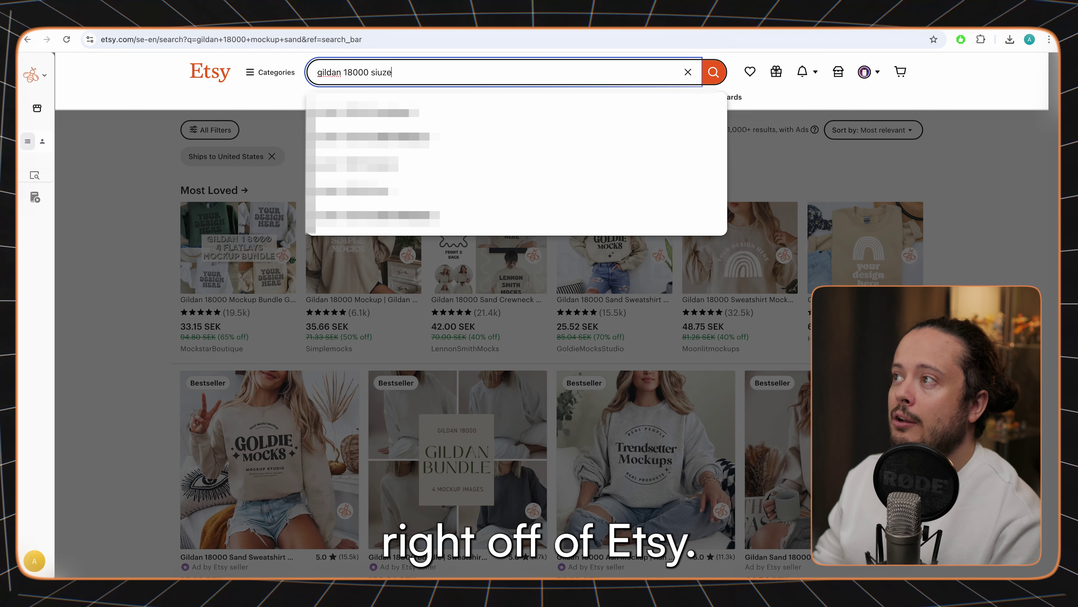
text(e c heart)
key(Return)
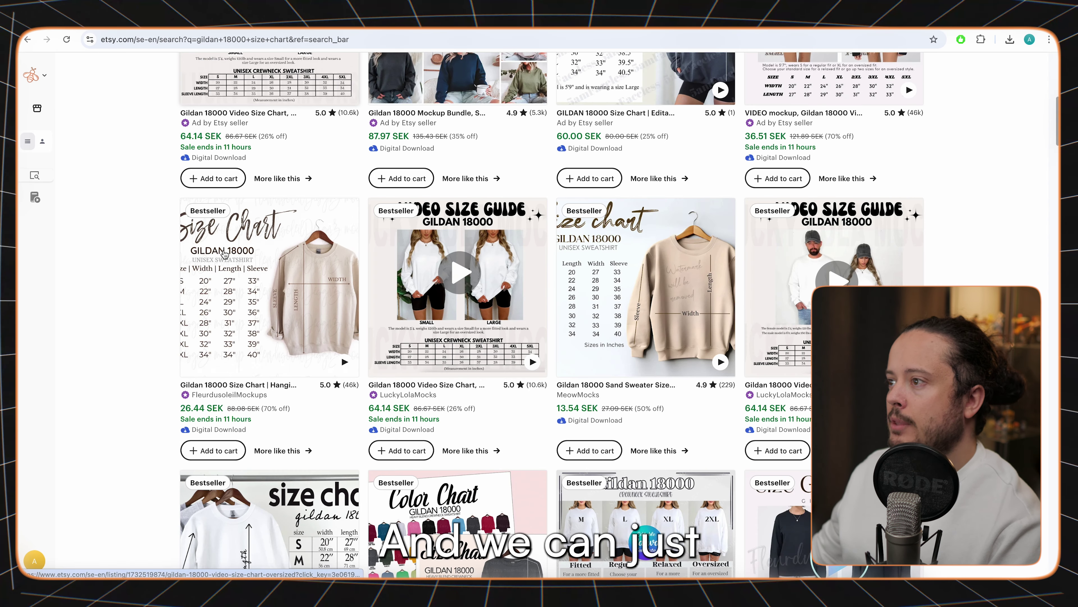
scroll(463, 311, down, 5)
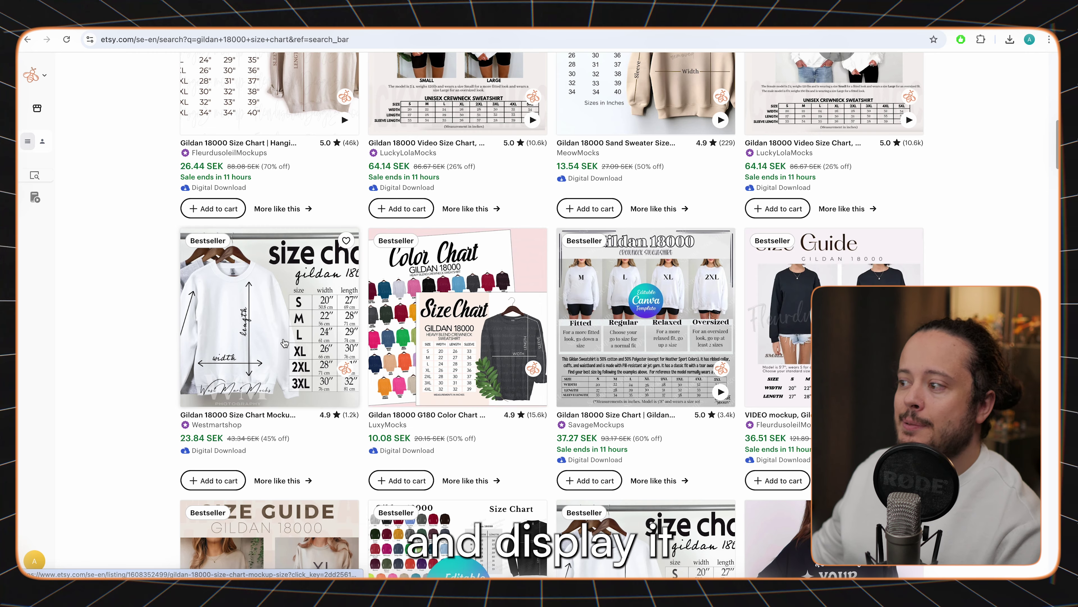
scroll(325, 349, down, 3)
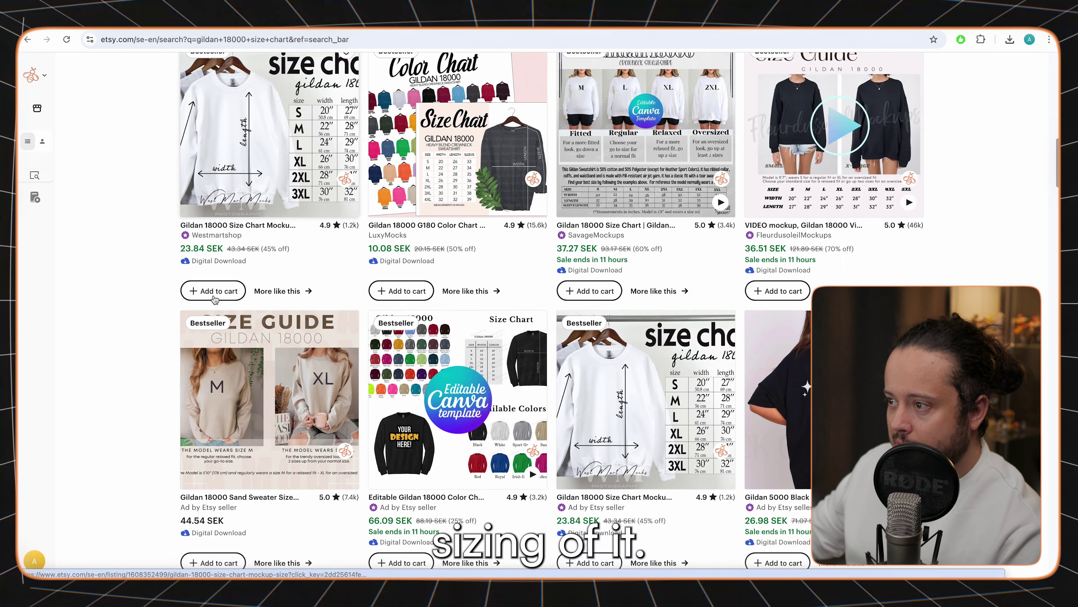
scroll(199, 303, up, 3)
scroll(199, 302, up, 4)
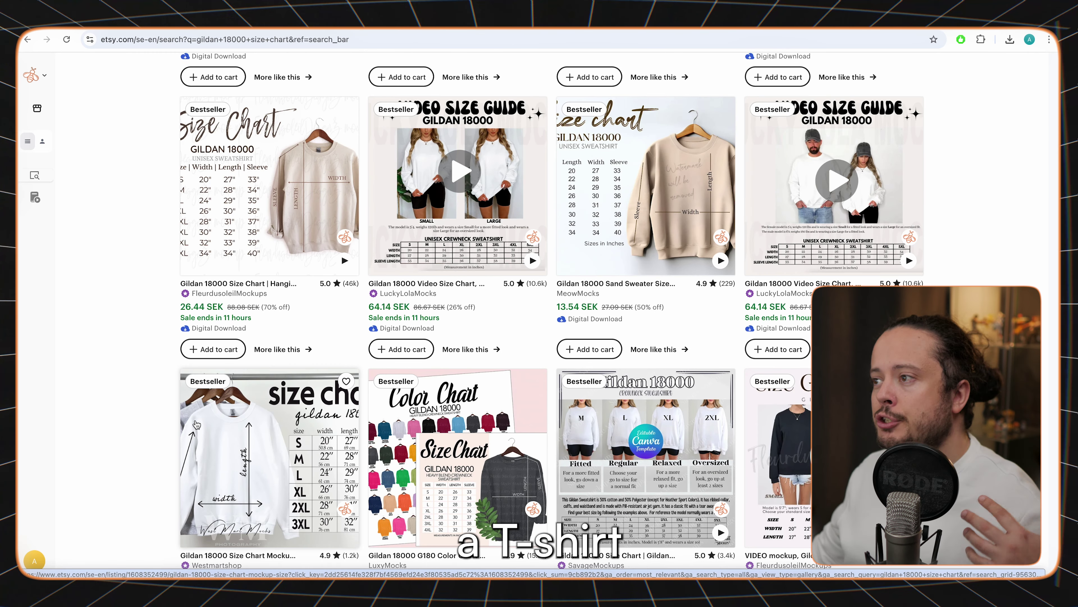
click(348, 74)
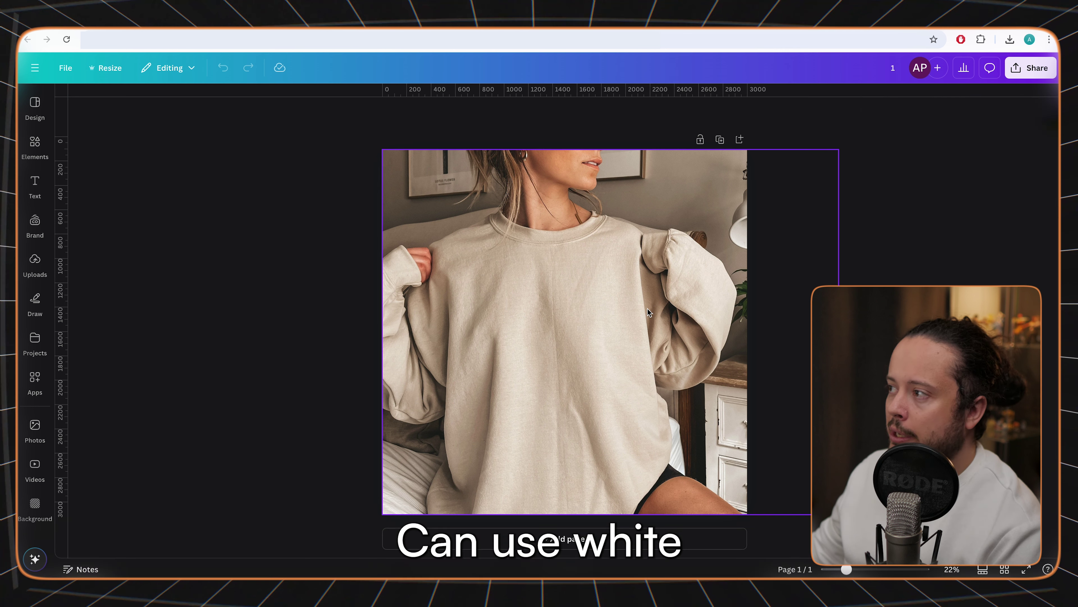
Step: Place the COFFEE weather graphic on the sand sweatshirt at 80 transparency and download it as JPG
drag(552, 331, 505, 342)
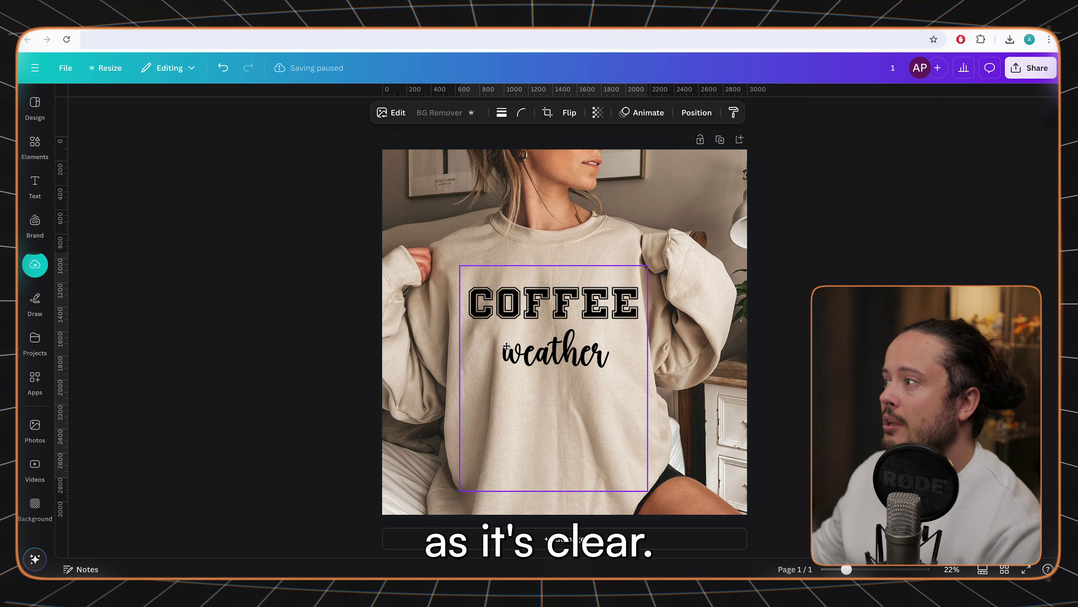
drag(648, 493, 643, 486)
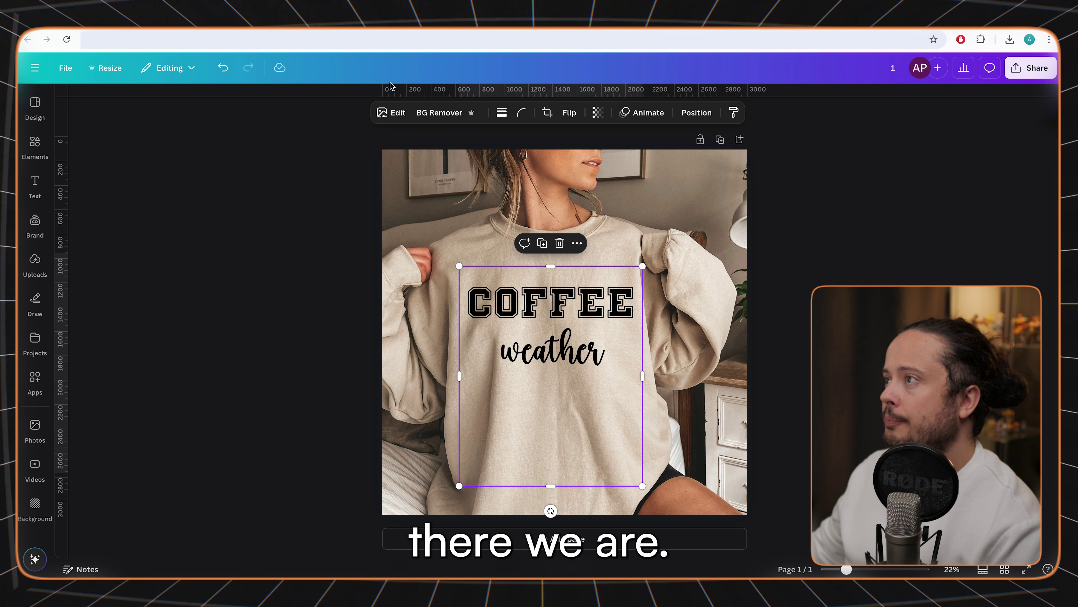
click(597, 113)
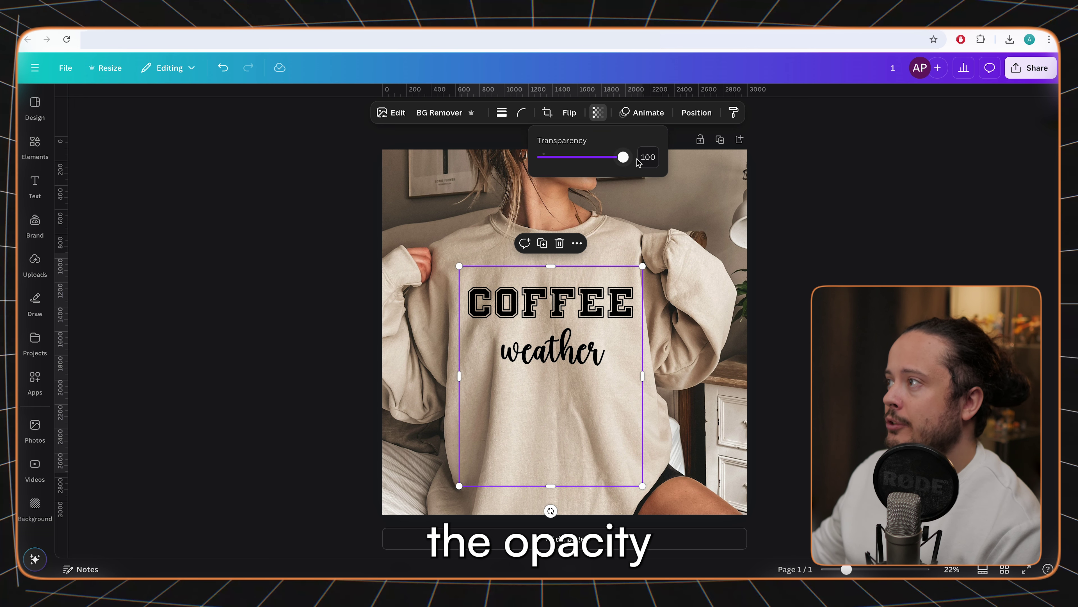
text(80)
key(Return)
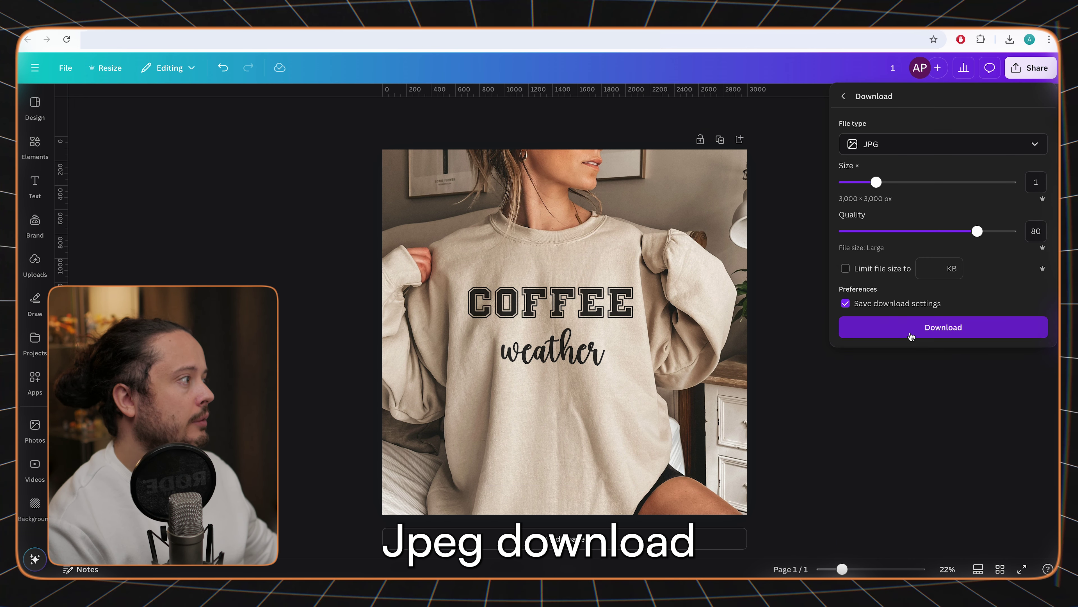
click(924, 326)
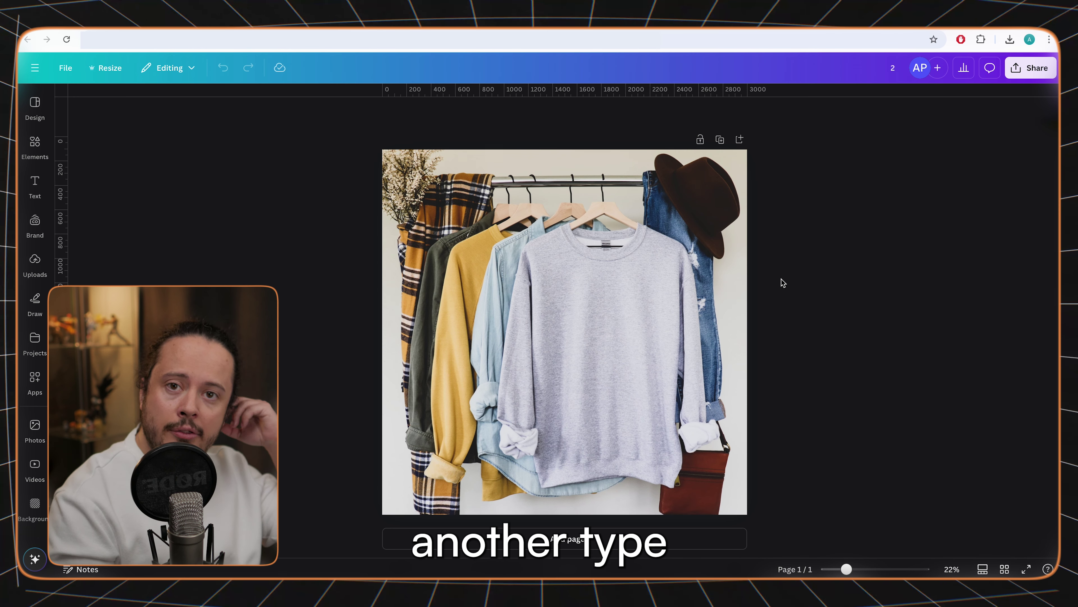
Step: Shift the rack photo right and cover its left side with a tall beige rectangle
click(609, 309)
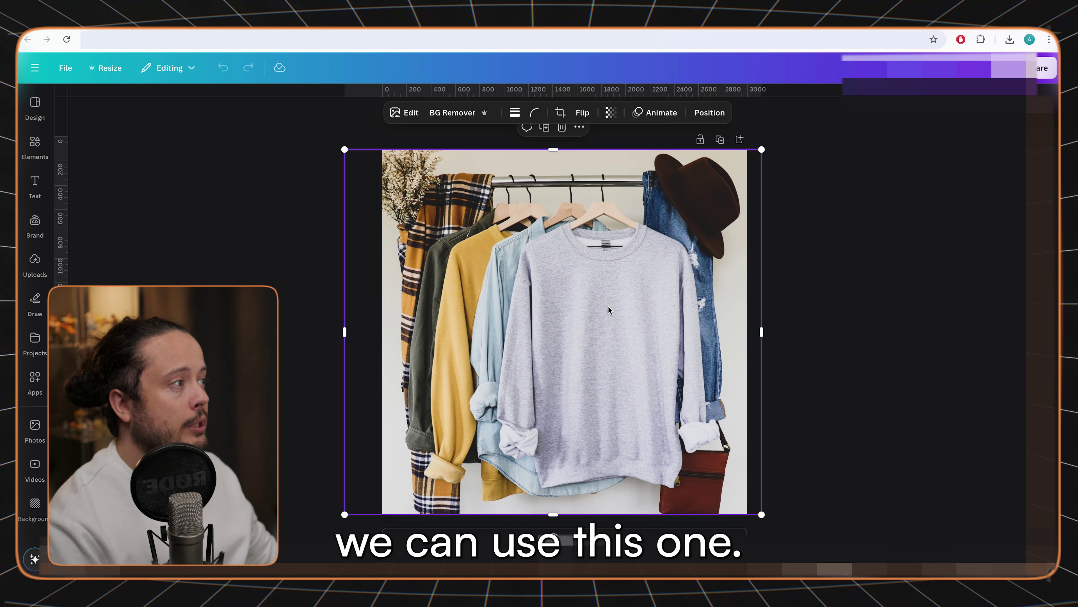
drag(608, 310, 642, 309)
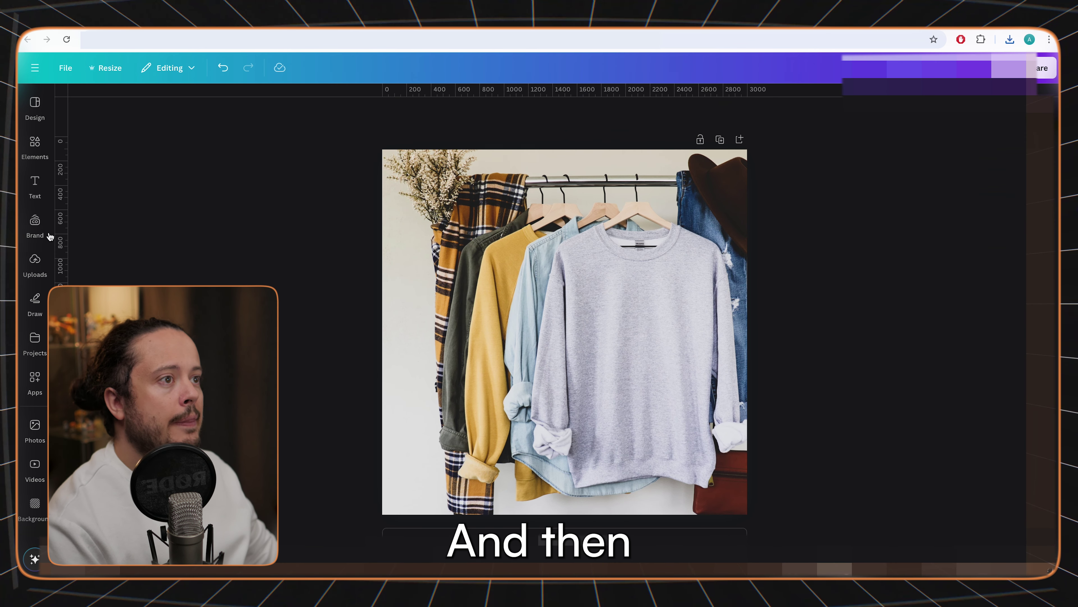
click(35, 144)
click(102, 182)
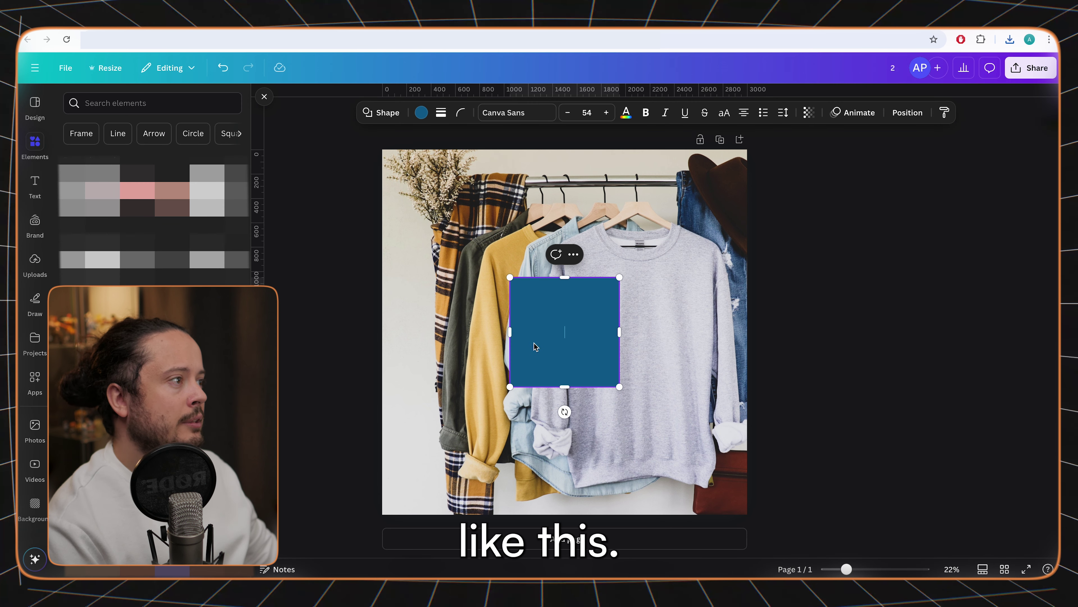
drag(571, 316, 455, 199)
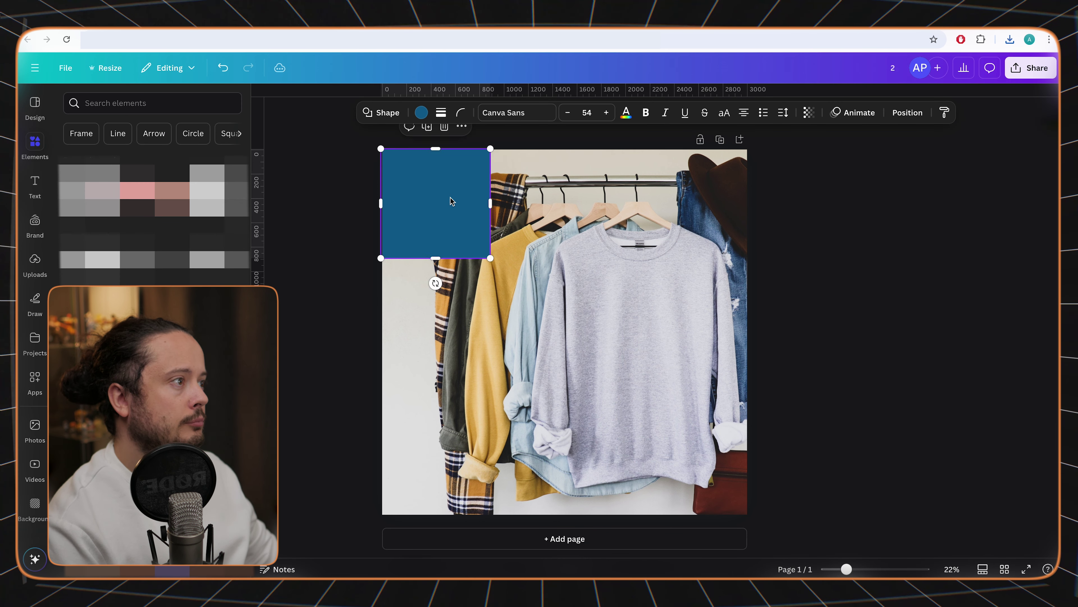
drag(436, 258, 436, 555)
drag(489, 355, 523, 350)
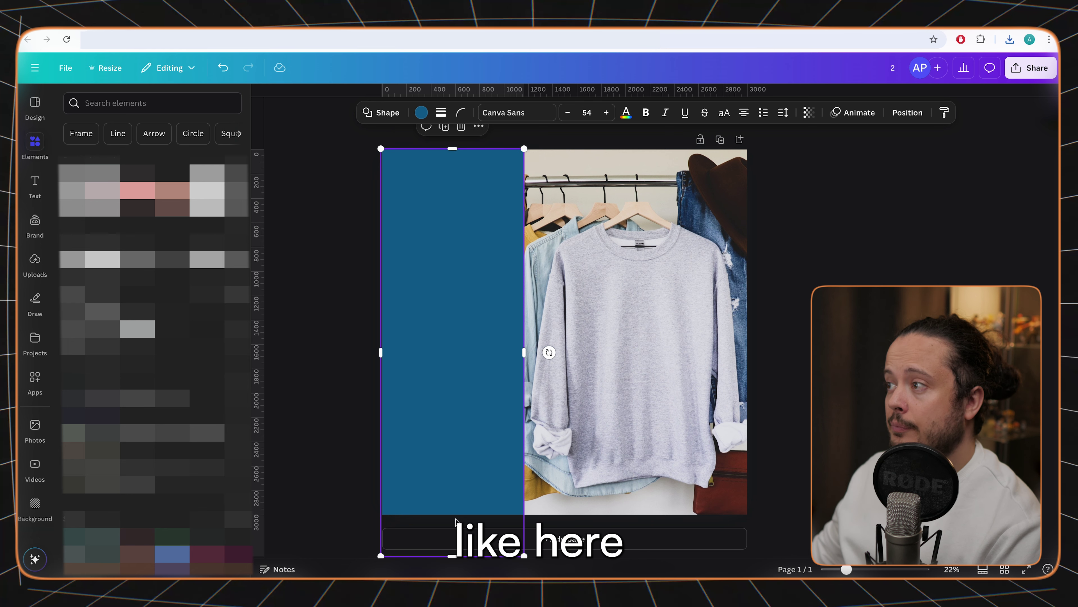
click(422, 113)
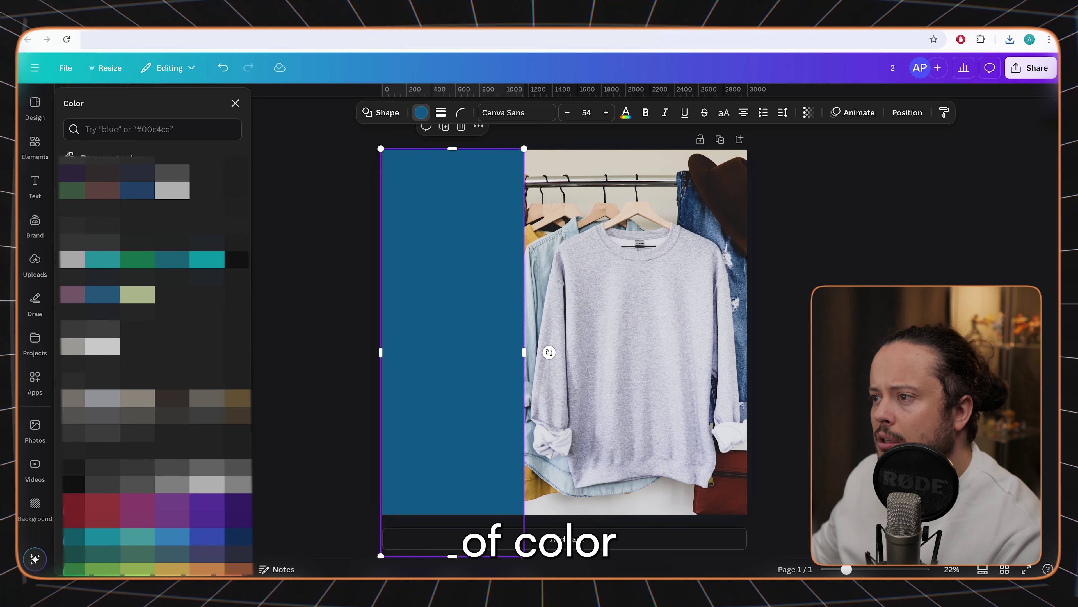
click(137, 398)
click(368, 342)
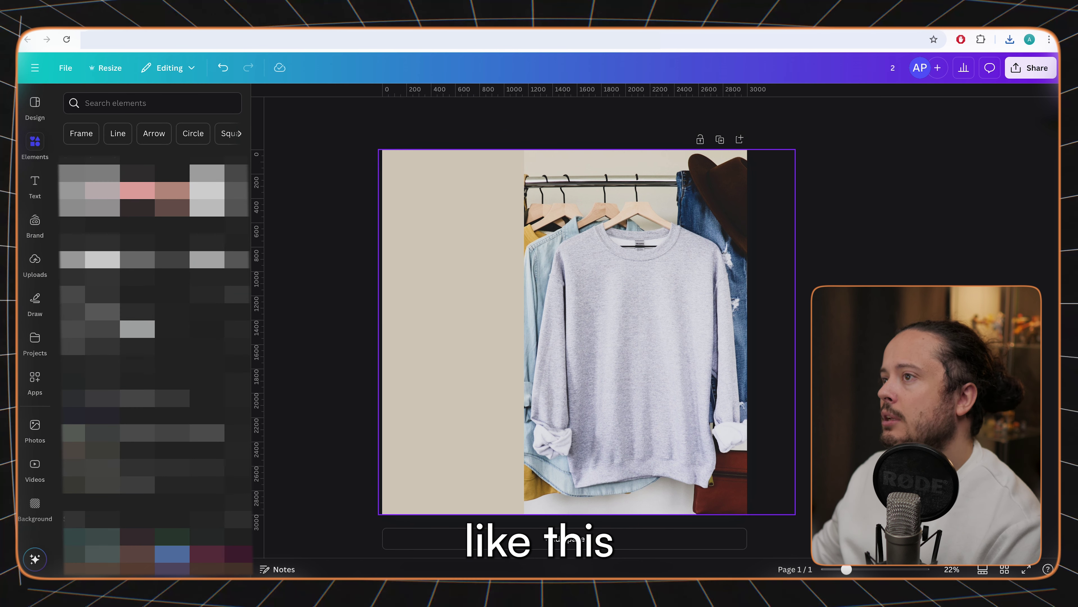
Step: Add a text box and reshape the beige rectangle into a full-width bottom band
key(t)
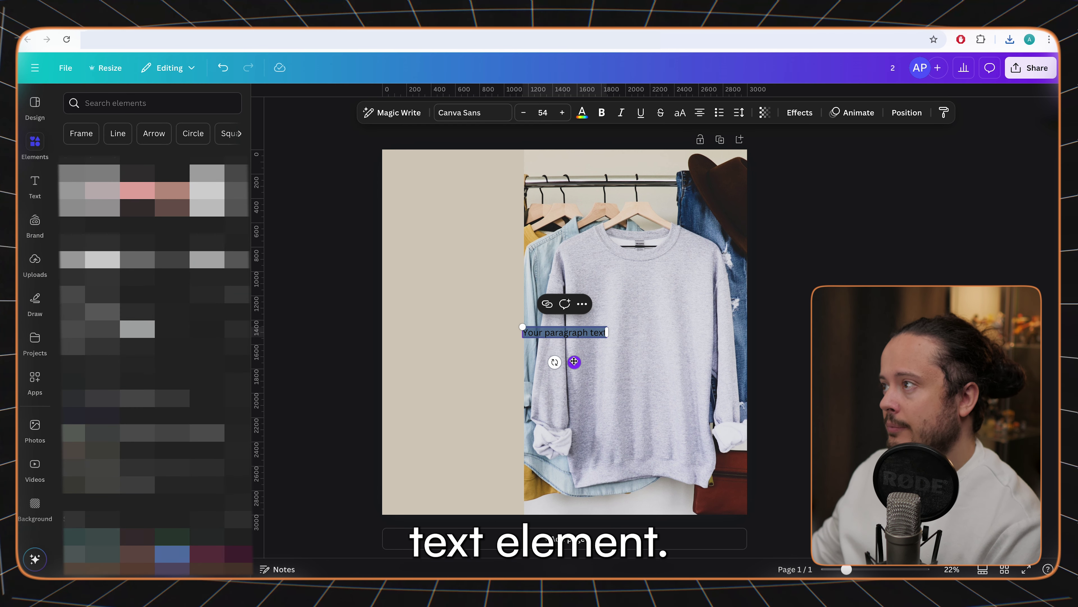
drag(574, 362, 462, 221)
click(497, 253)
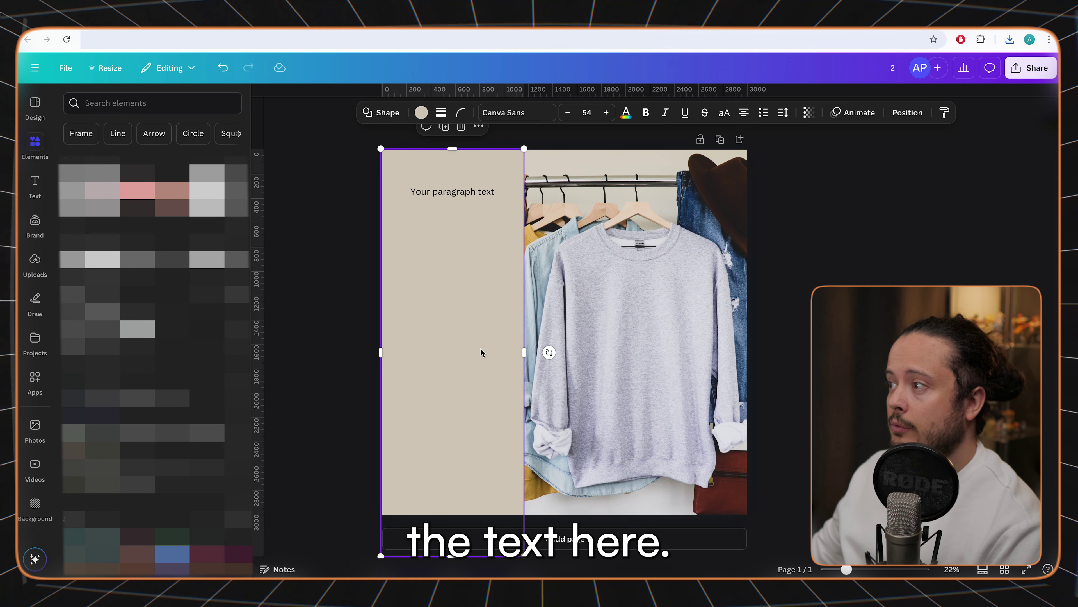
drag(454, 151, 454, 405)
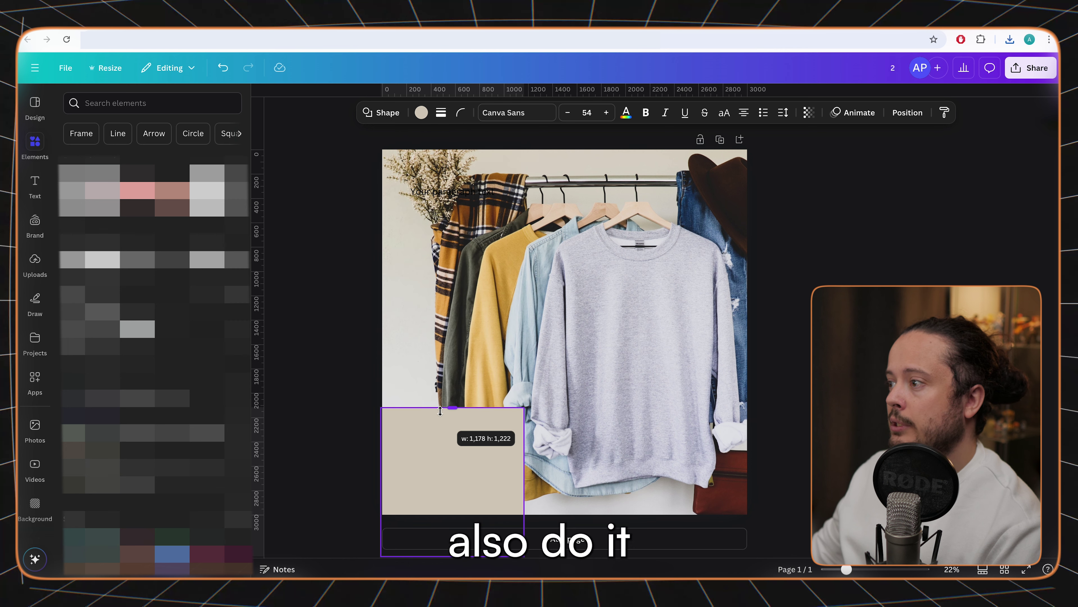
drag(524, 480, 807, 488)
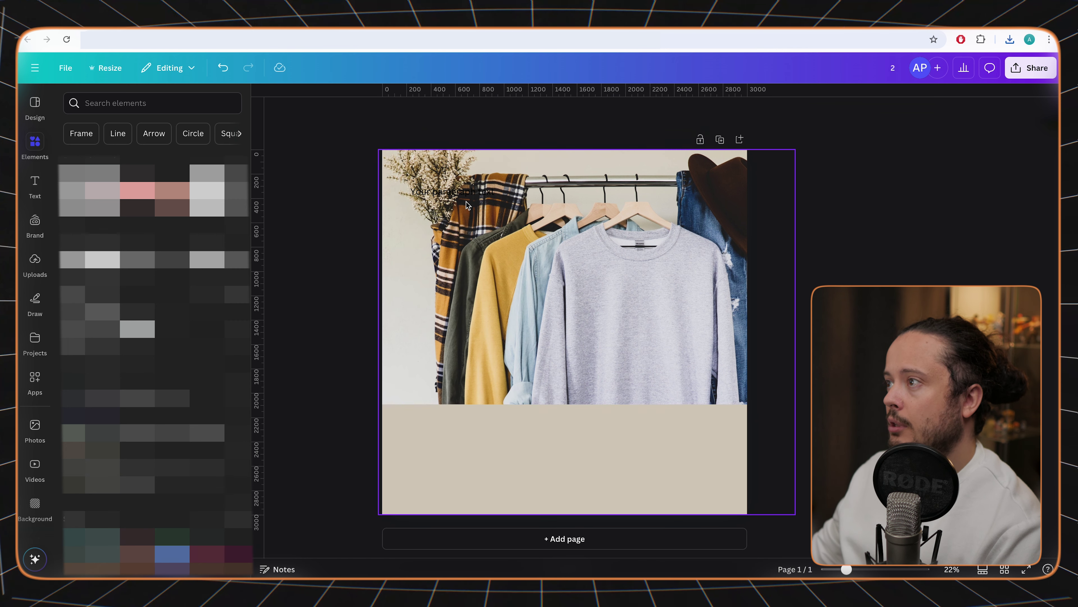
Step: Write an enlarged 'Guarantee' heading on the beige band
click(441, 193)
drag(441, 193, 542, 419)
triple_click(541, 419)
text(Guarantee)
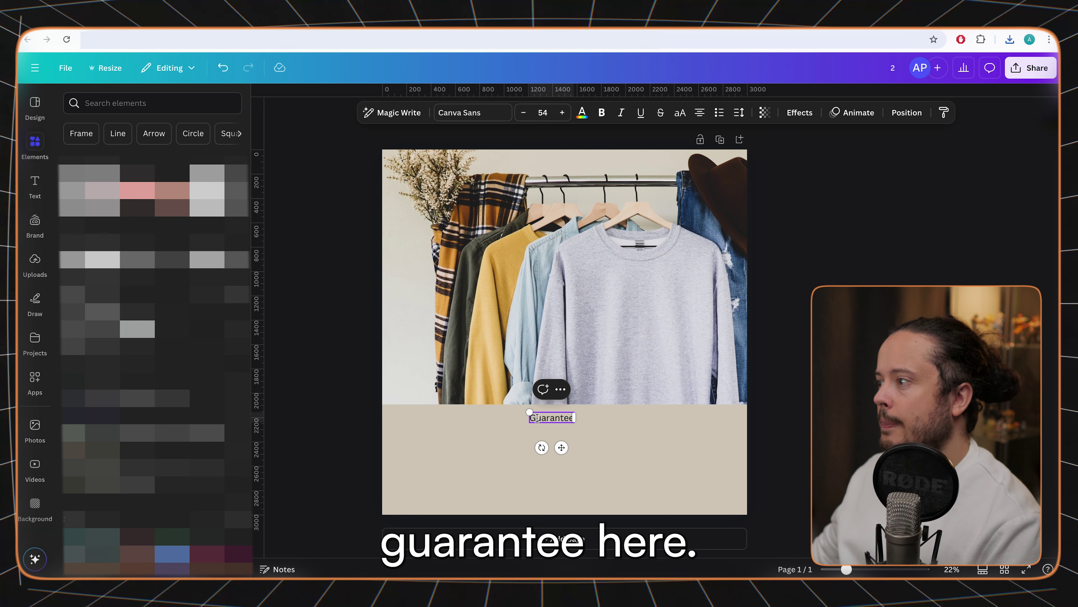
drag(530, 412, 494, 407)
Step: Duplicate the heading and type 'If you're unhappy for any reason, just contact us within 7-14 days…'
click(565, 488)
click(627, 435)
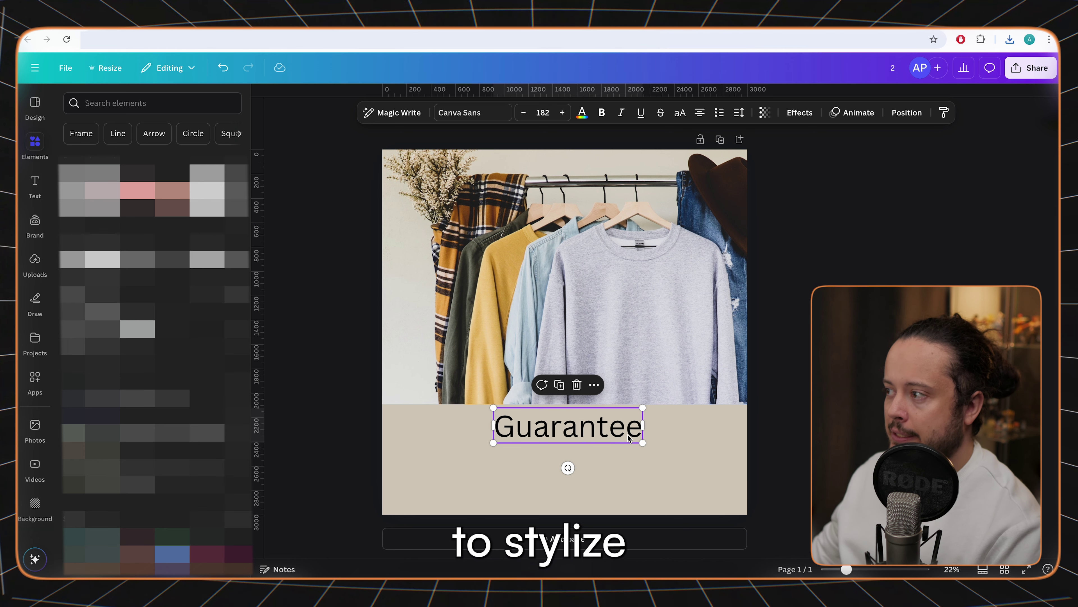
drag(628, 435, 472, 473)
double_click(548, 485)
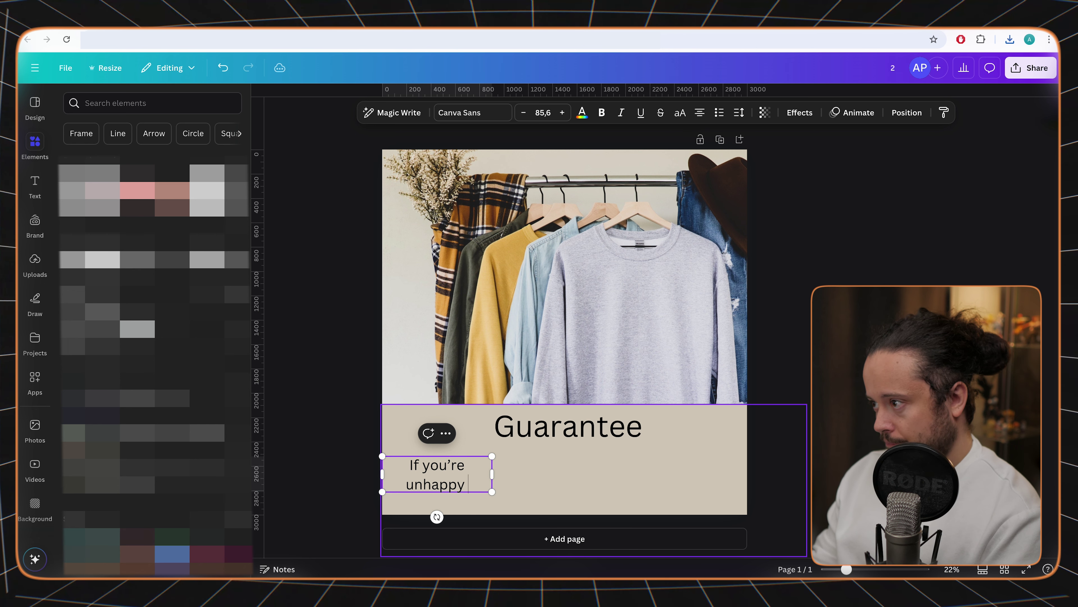
text(If you're unhappy for any reason, just)
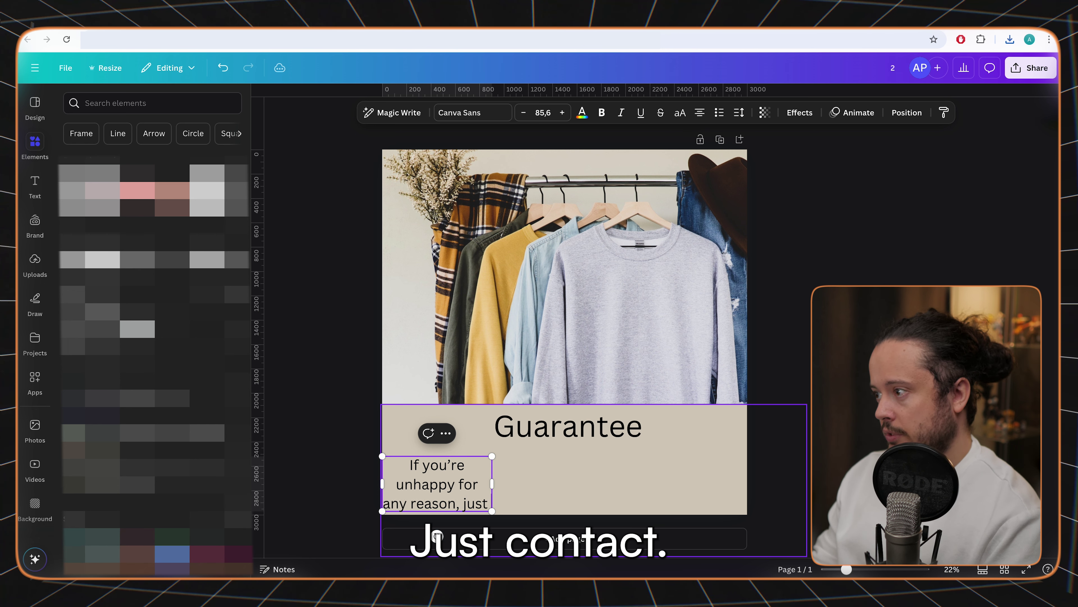
text( contact)
drag(492, 493, 634, 493)
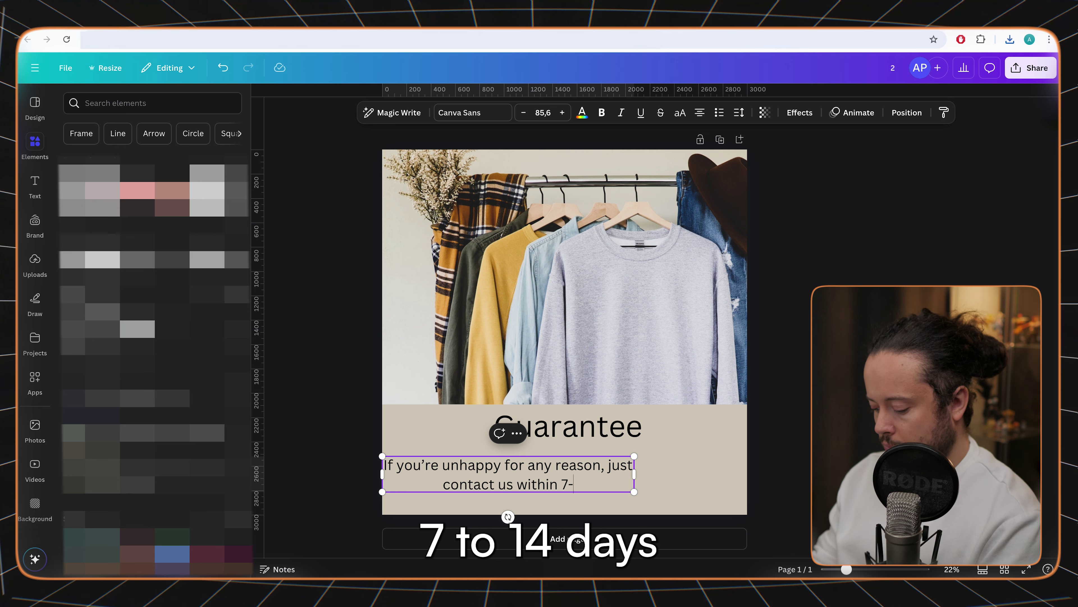
text(us within 7-14 days and we'll happily give)
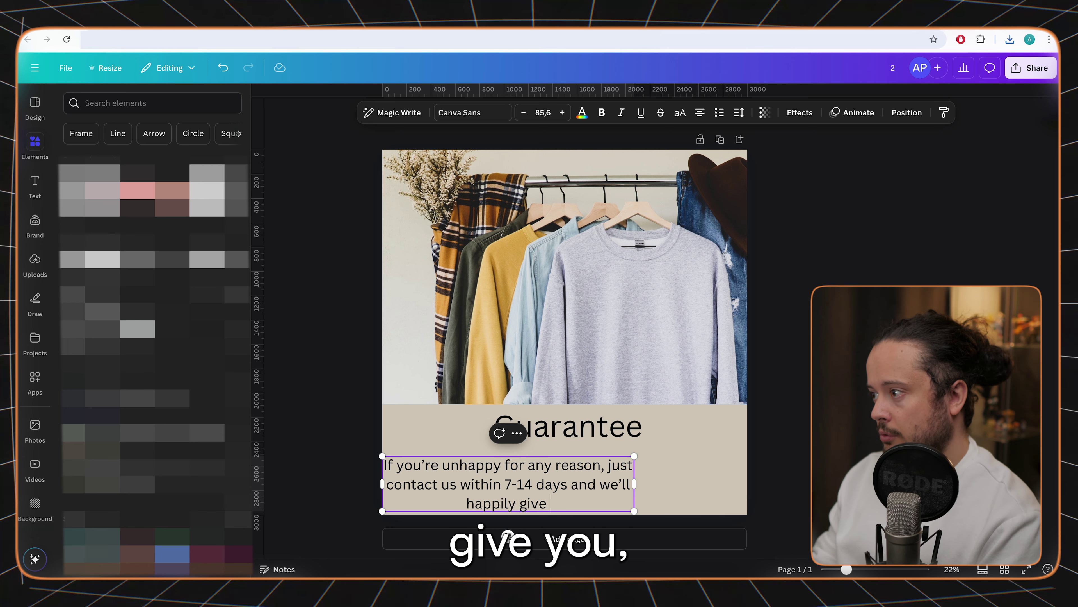
Step: End the body text with the refund-or-replacement promise and fit it beneath the heading
key(BackSpace)
key(BackSpace)
text(efund or replacement)
drag(566, 499, 618, 485)
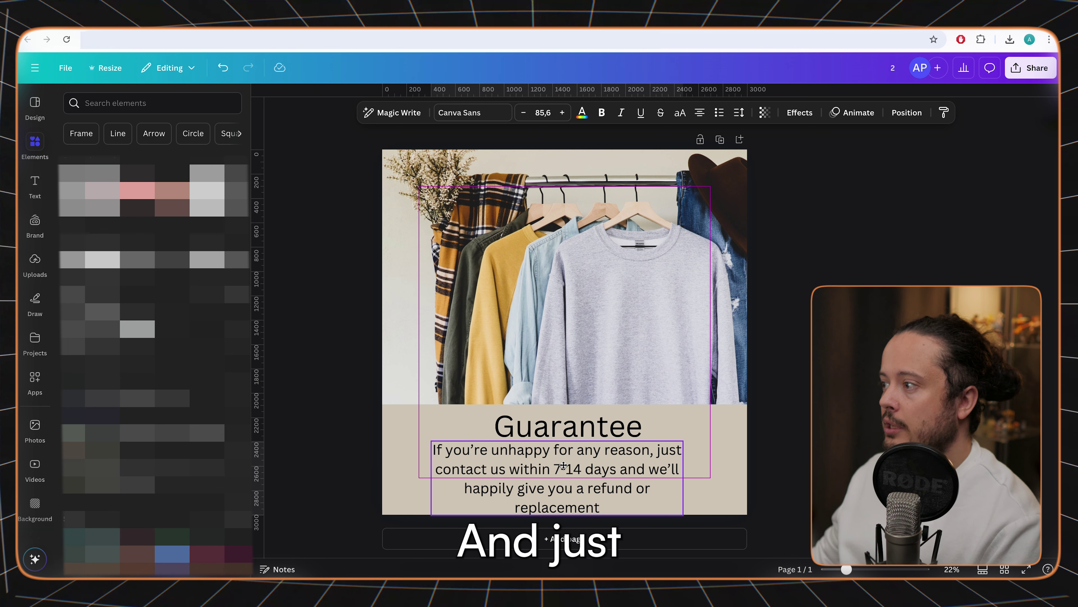
drag(678, 513, 682, 513)
key(Escape)
click(597, 433)
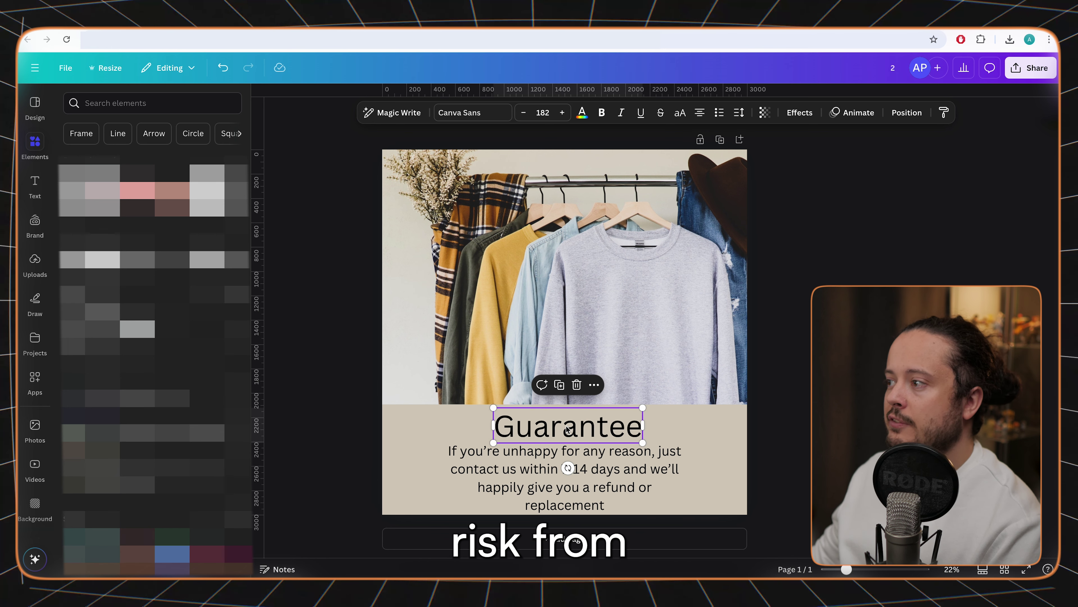
click(1014, 275)
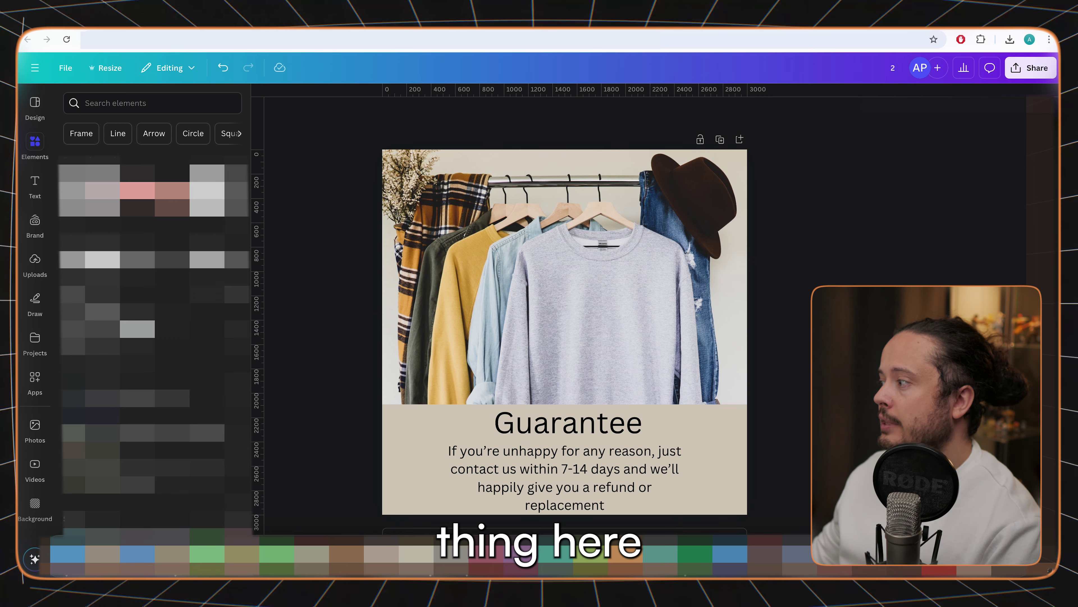
Step: Place the COFFEE weather graphic on the grey sweatshirt's chest at 80 transparency
drag(743, 425, 636, 418)
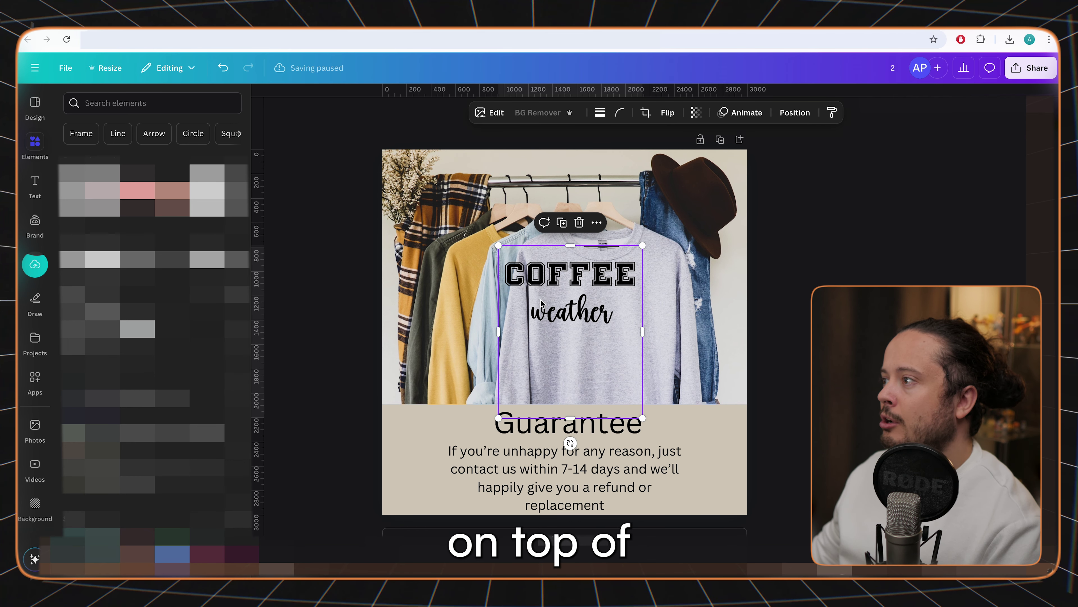
drag(540, 299, 574, 319)
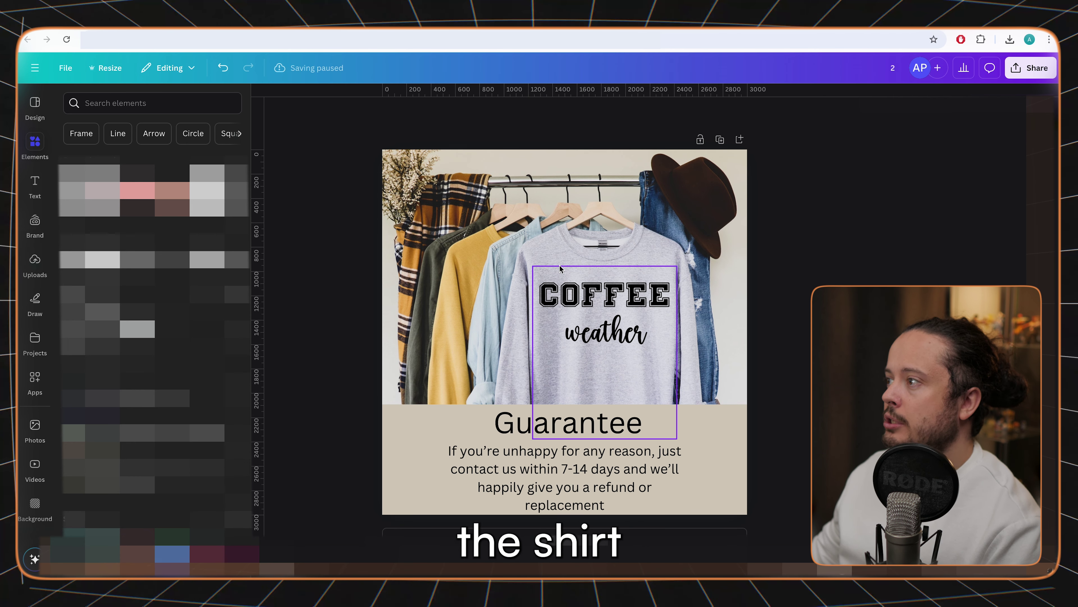
click(696, 113)
text(80)
click(785, 170)
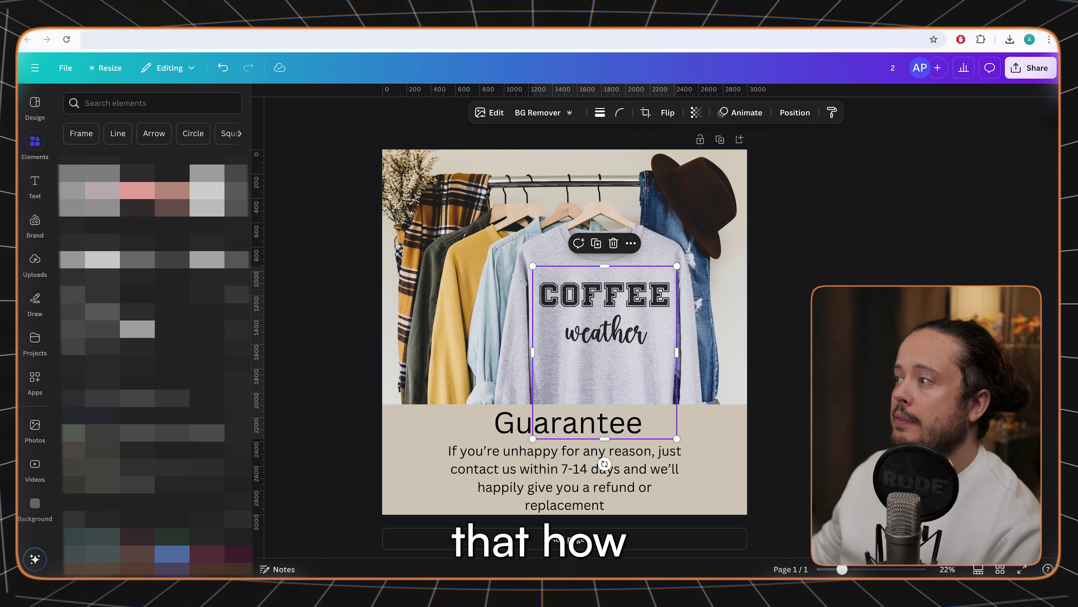
click(936, 285)
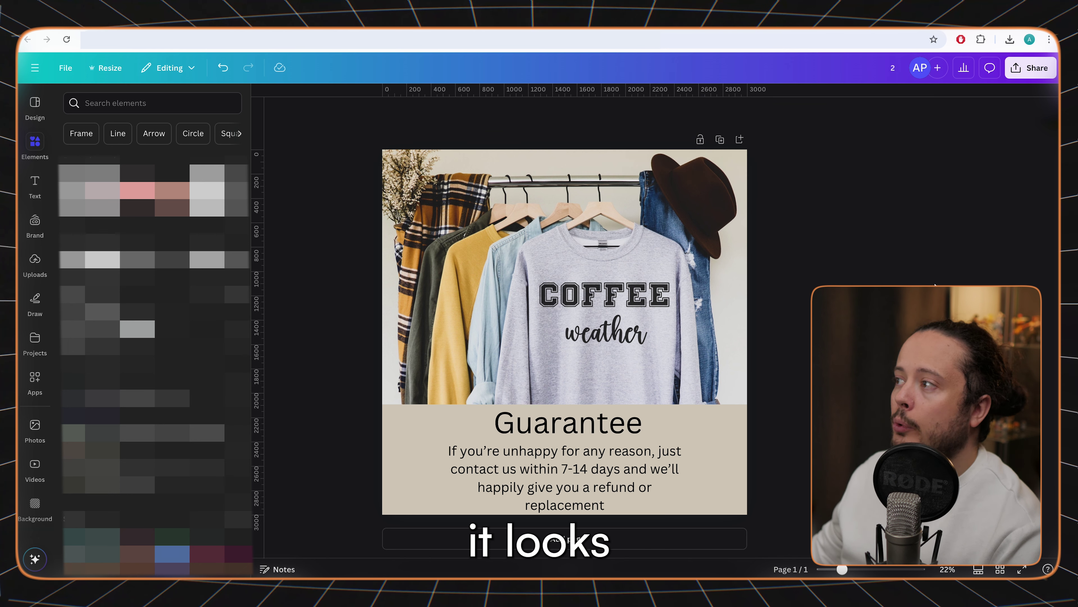
click(1035, 77)
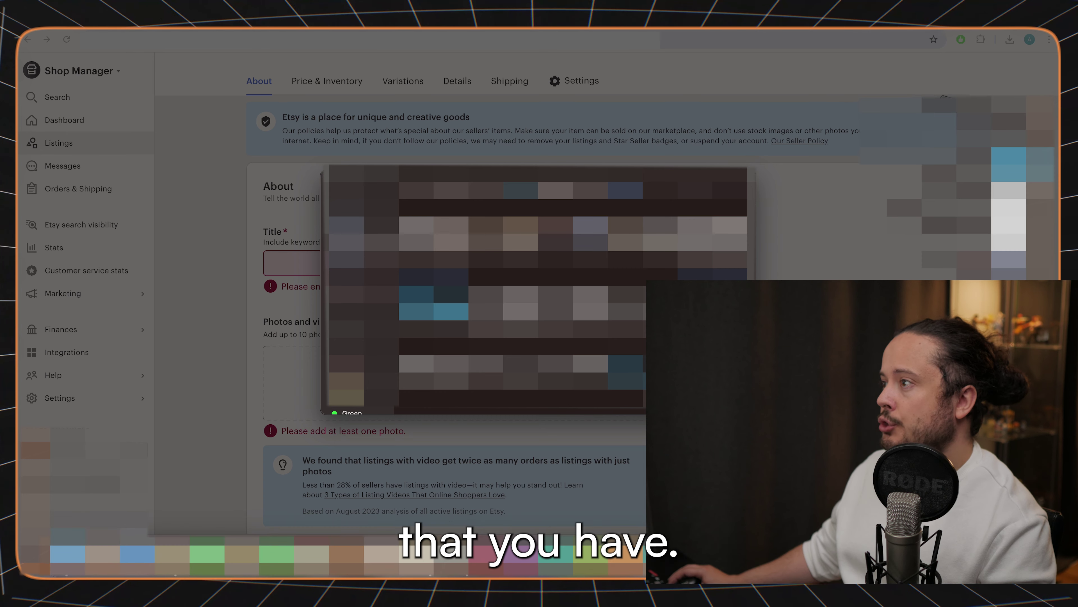
Step: Upload the chosen mockup photos to the new listing's Photos and video section
key(Return)
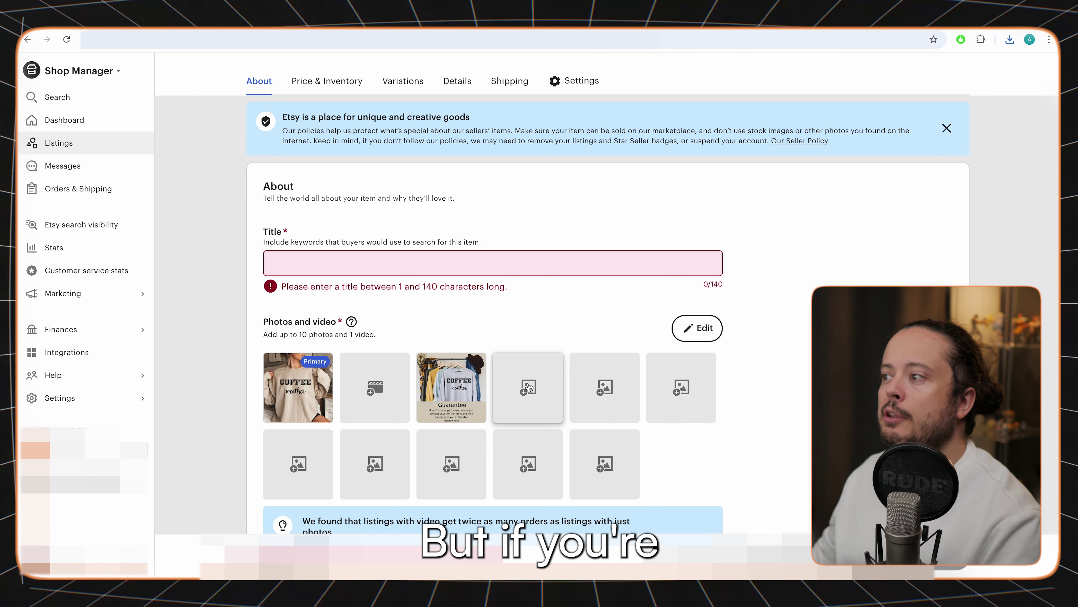
mouse_move(294, 393)
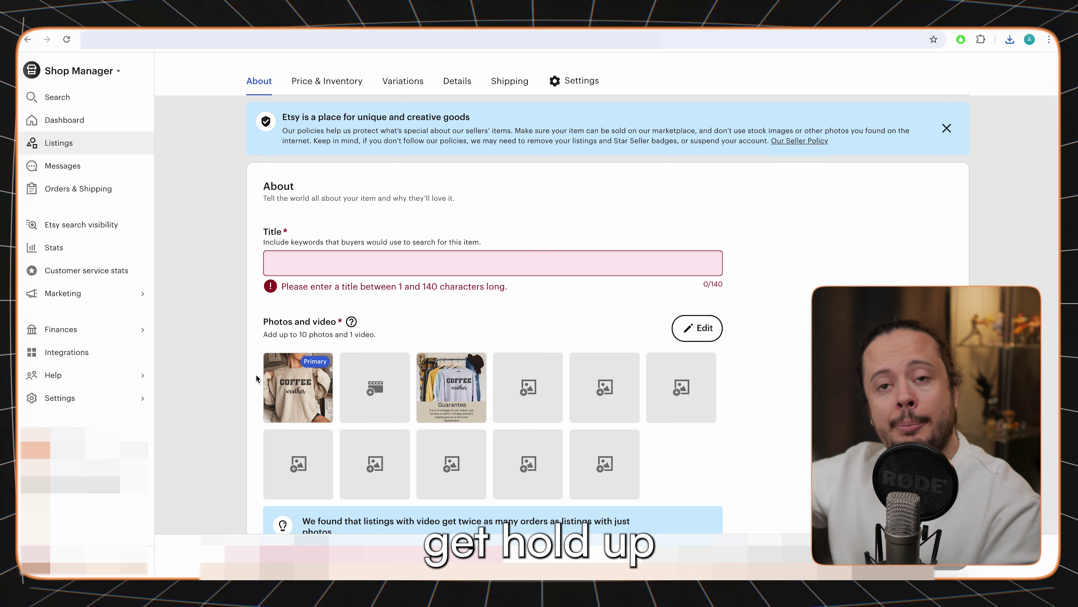
click(330, 262)
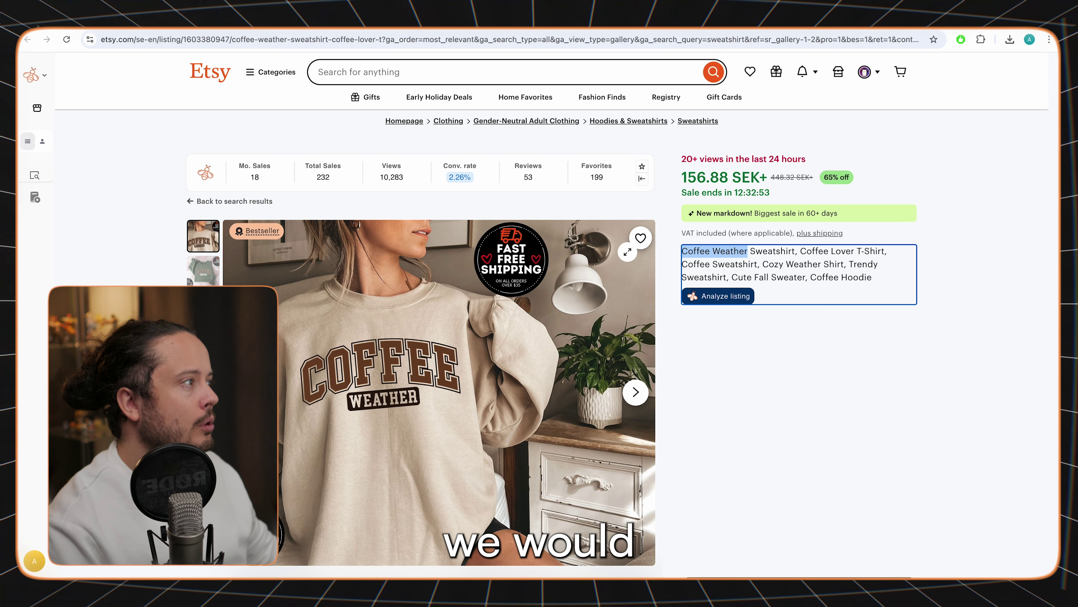
Step: Paste a competitor's listing title into the Title field and delete it from 'Cozy' onward
triple_click(733, 260)
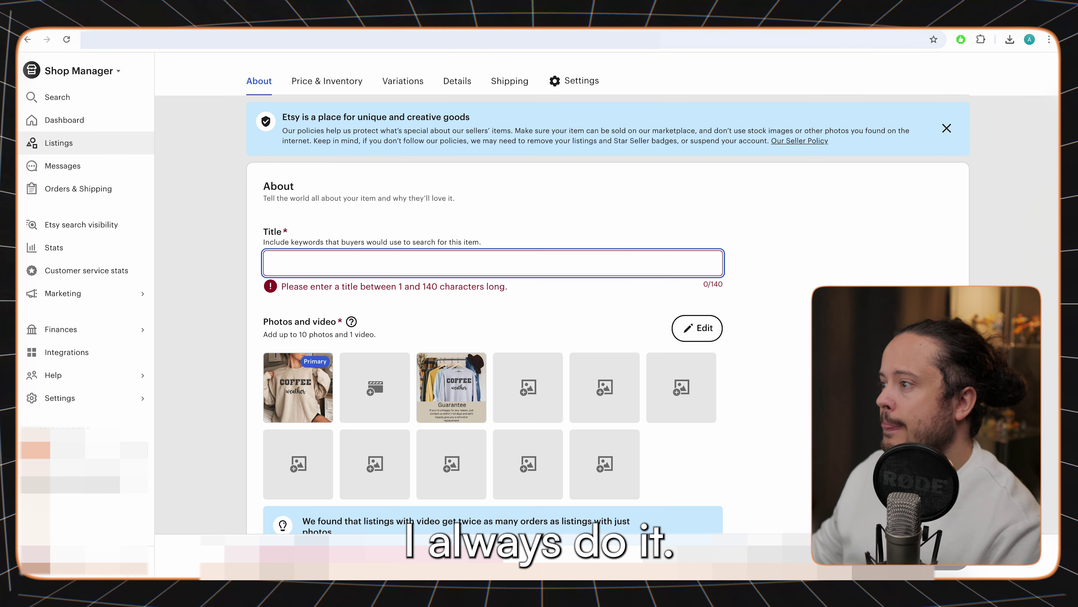
text(Coffee Weather Sweatshirt, Coffee Lover T-Shirt, Coffee Sweatshirt, Cozy Weather Shirt, Trendy Sweatshirt, Cute Fall Sweater, Coffee Hoodie)
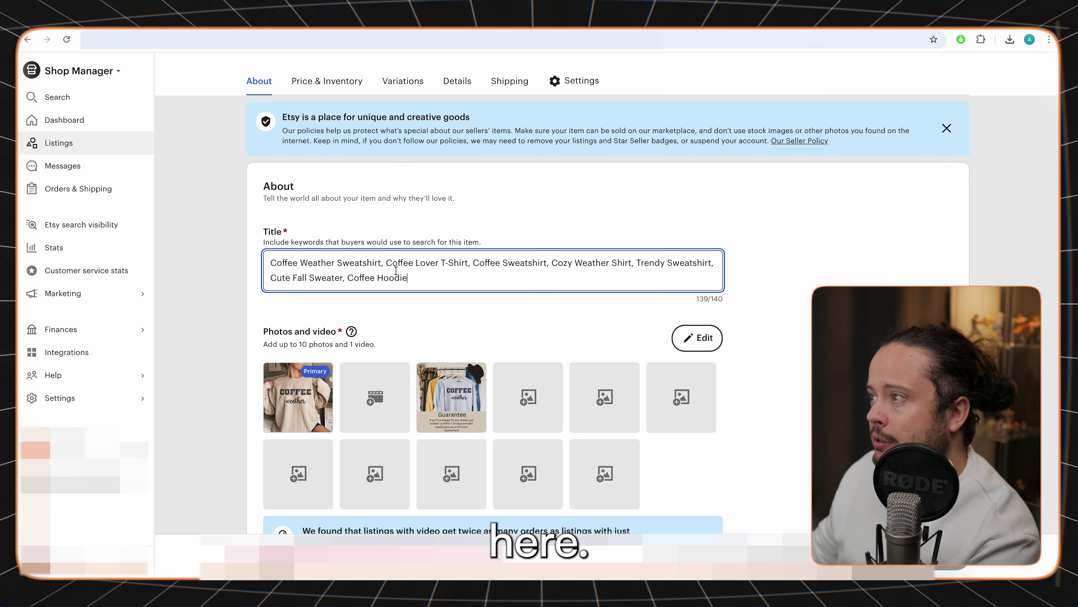
drag(552, 264, 574, 275)
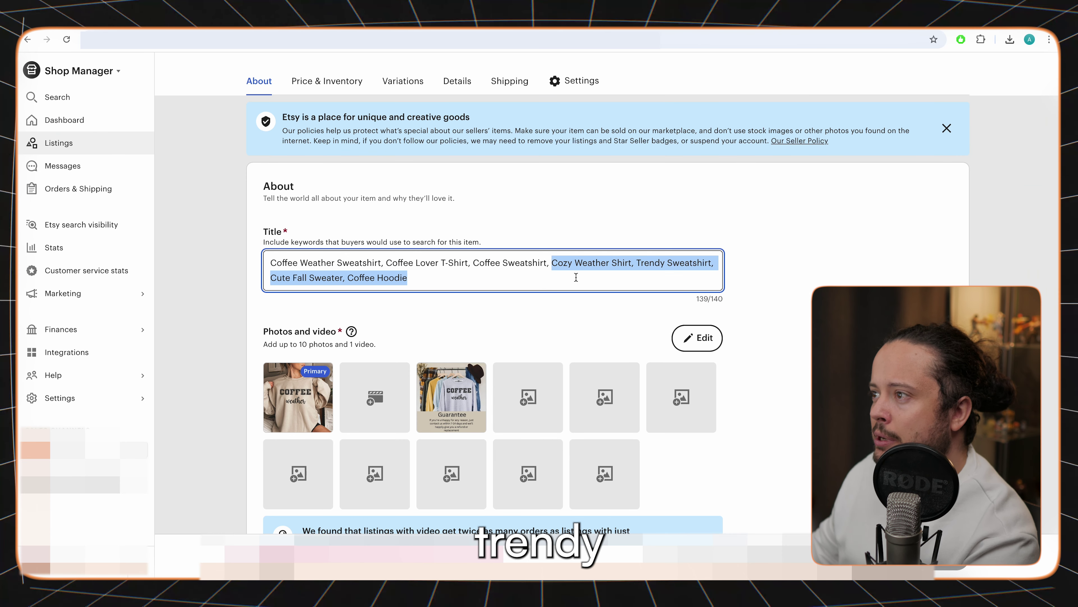
key(BackSpace)
key(BackSpace)
key(BackSpace)
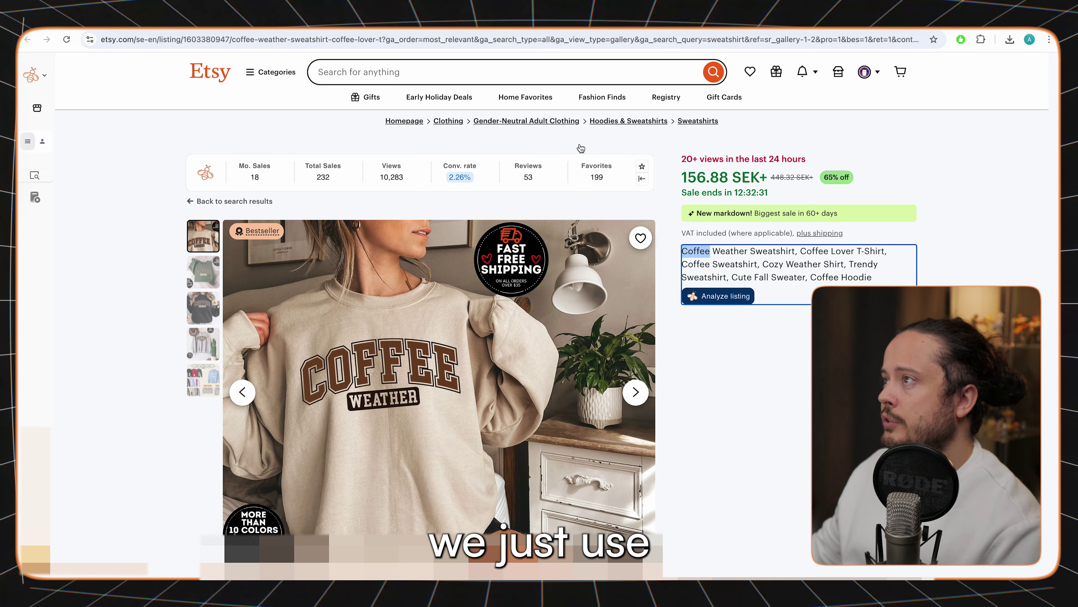
Step: Check Etsy suggestions for 'Coffee sweater' and append ', coffee sweater' to the title
click(400, 76)
text(Coffee)
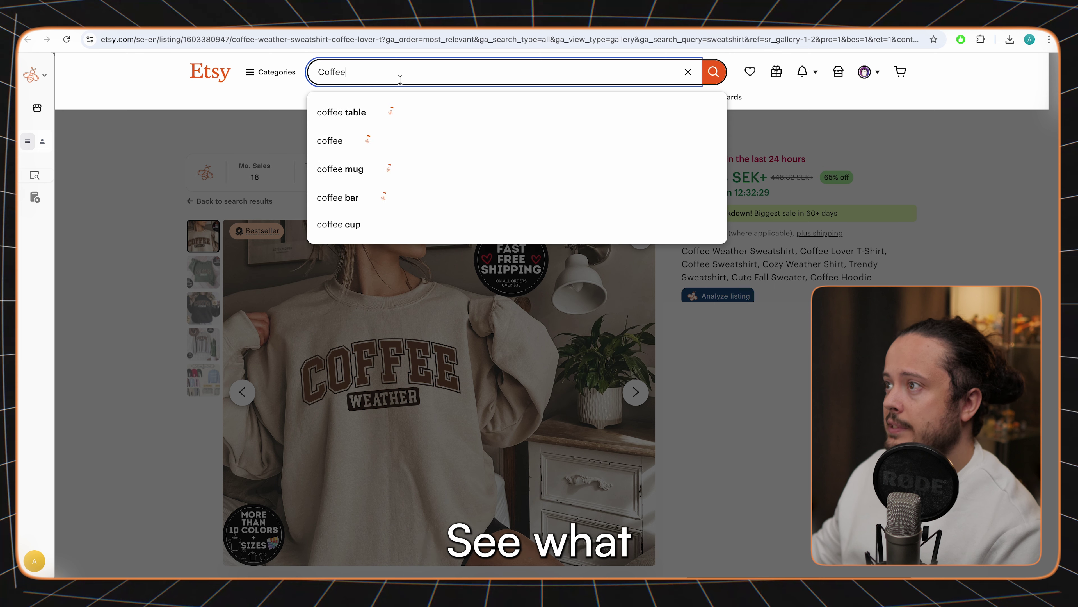
key(Escape)
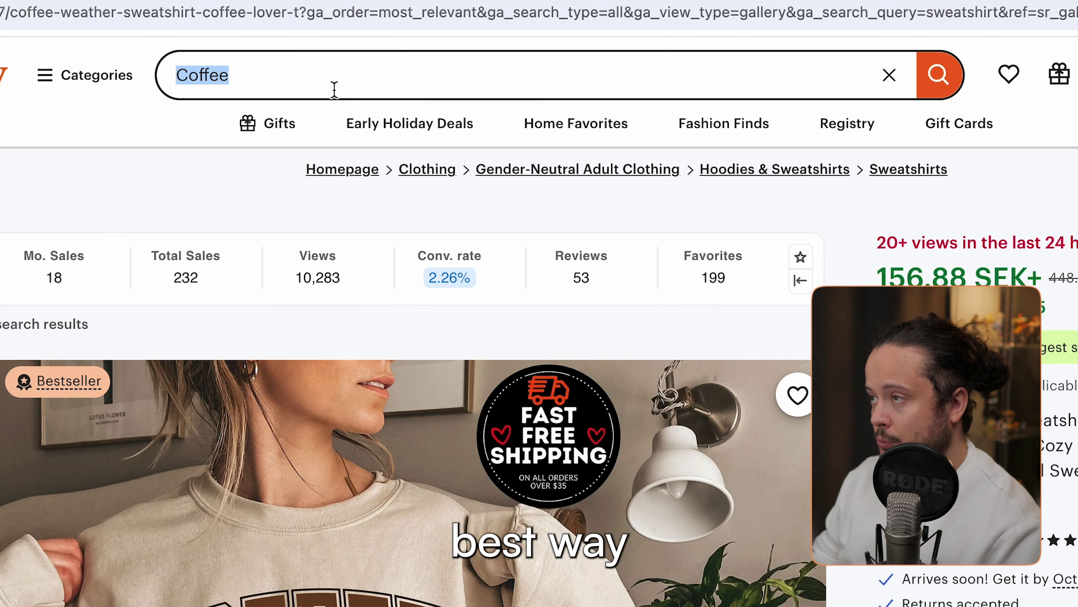
text(sweate)
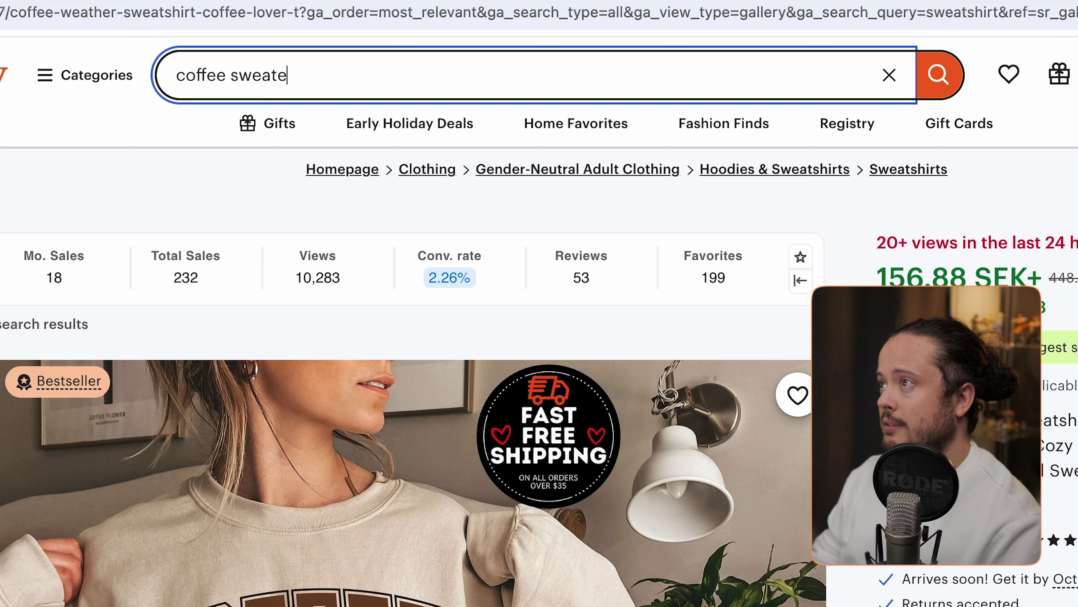
text(r)
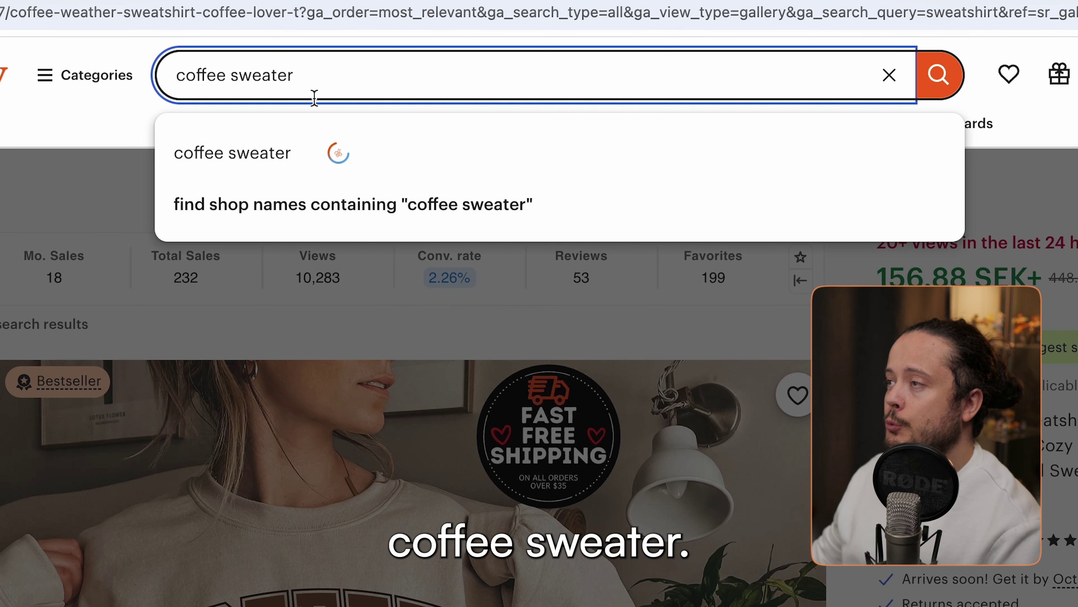
key(super+a)
key(super+c)
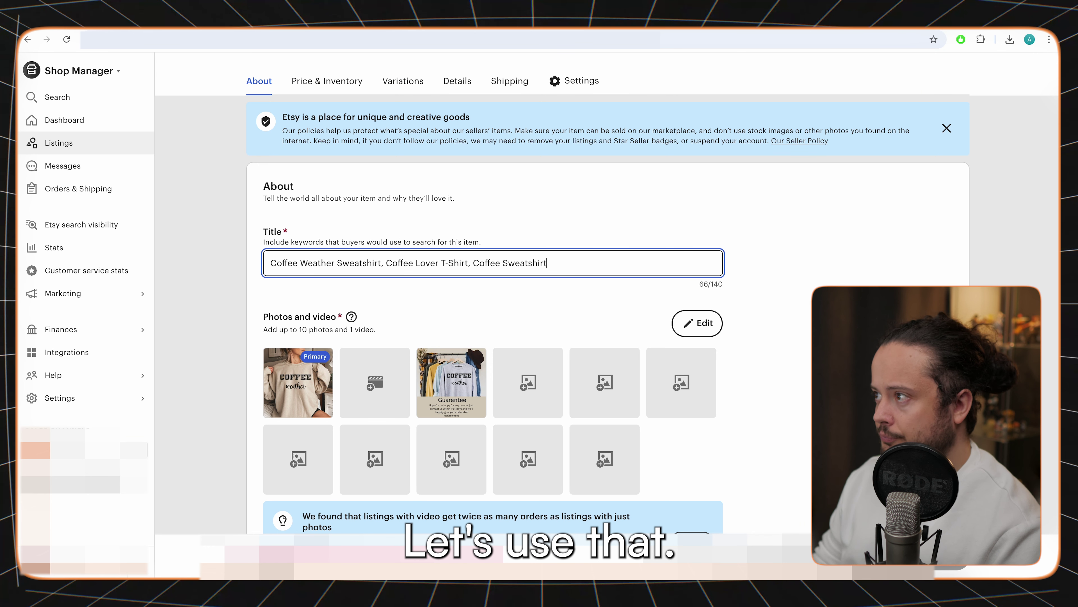
text(,)
key(super+v)
Step: Replace 'T-Shirt' with 'Sweatshirt' in the listing title
double_click(449, 263)
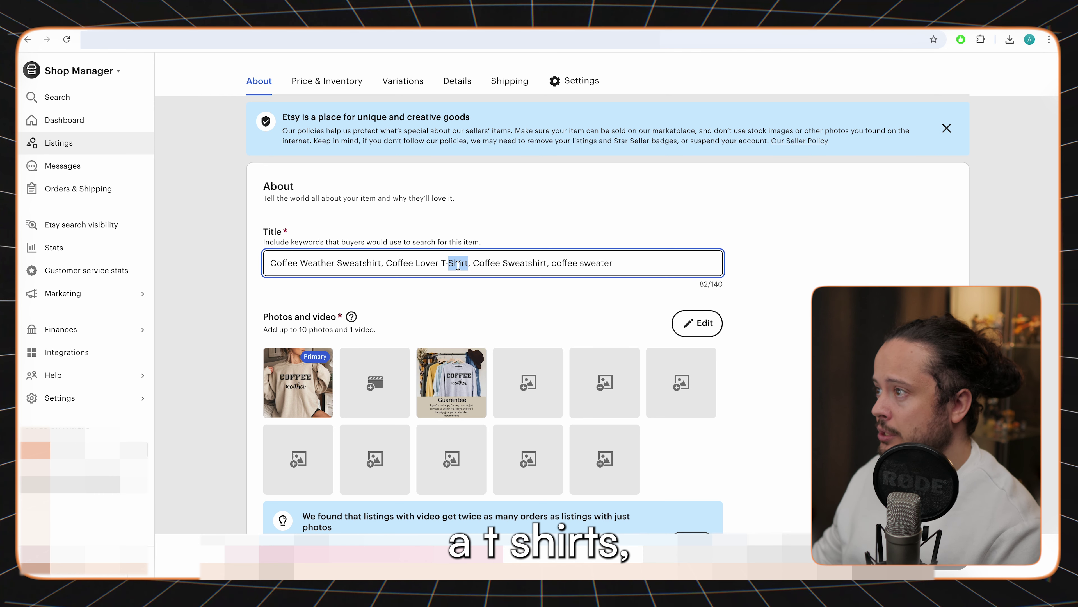
shift+click(442, 263)
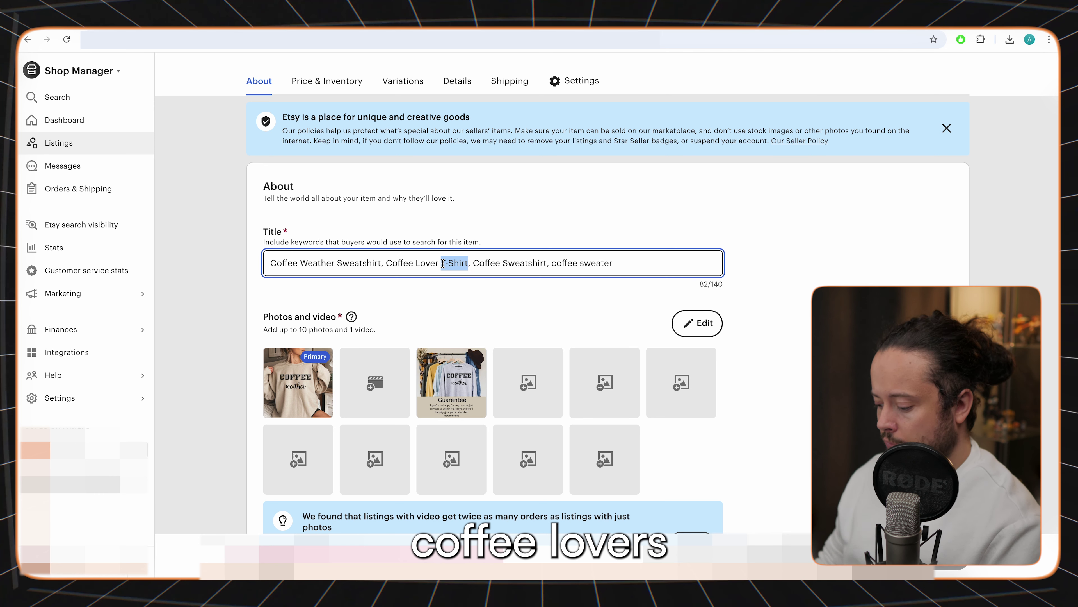
text(Sweatshirt)
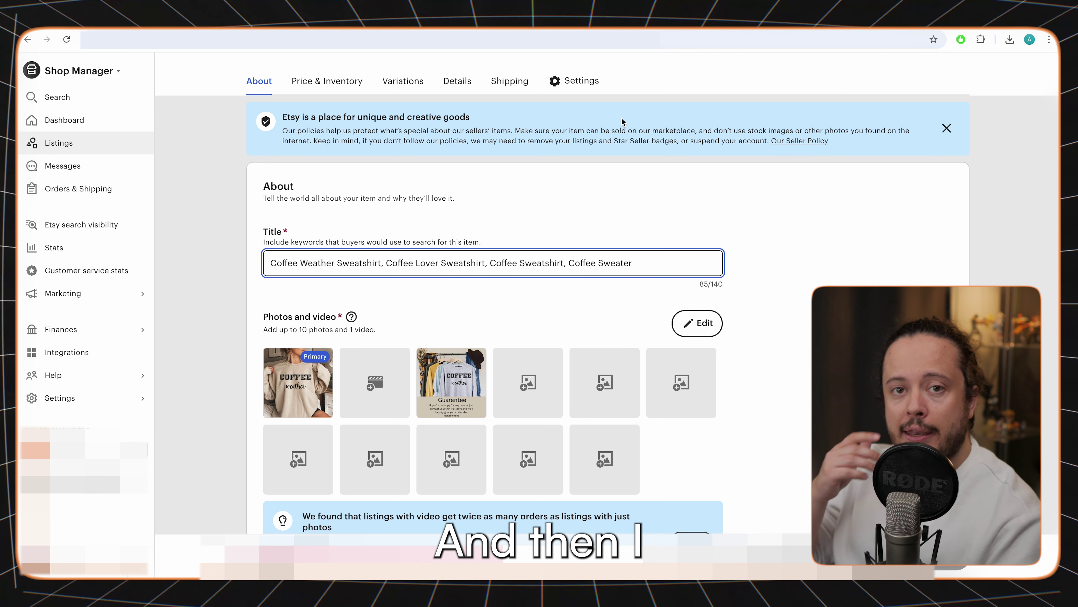
click(621, 121)
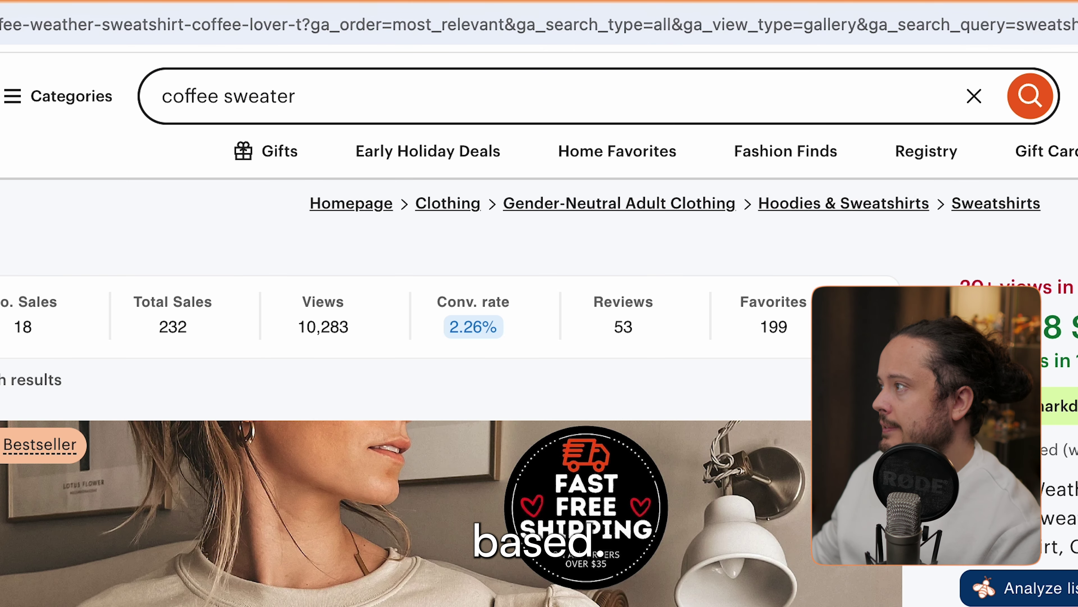
Step: Research 'coffee crewneck' and 'Coffee Lover' suggestions for the title's final keyword phrases
click(428, 106)
key(super+a)
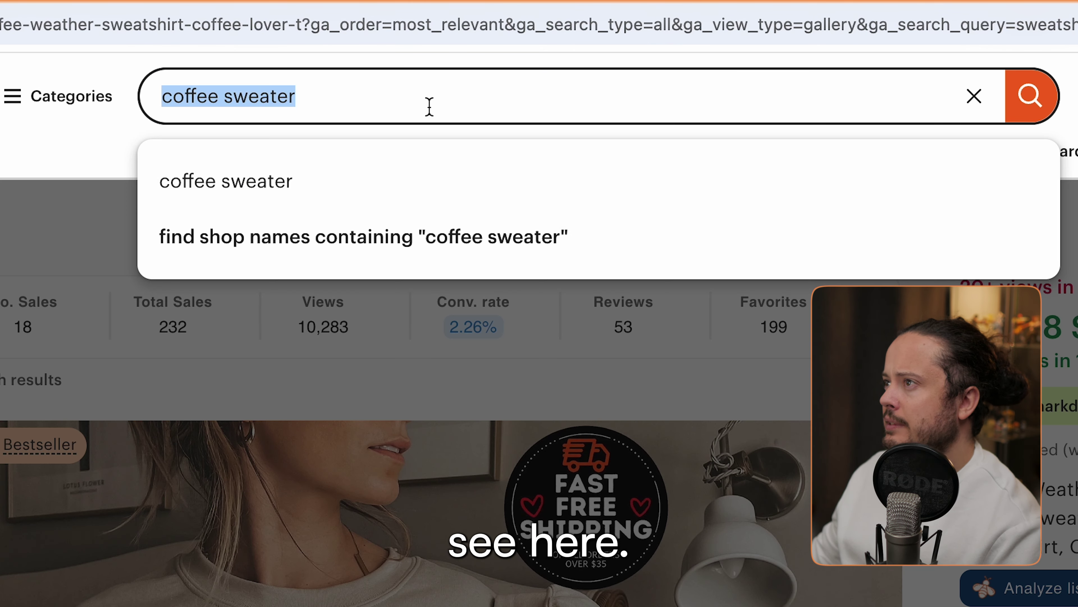
text(coffee )
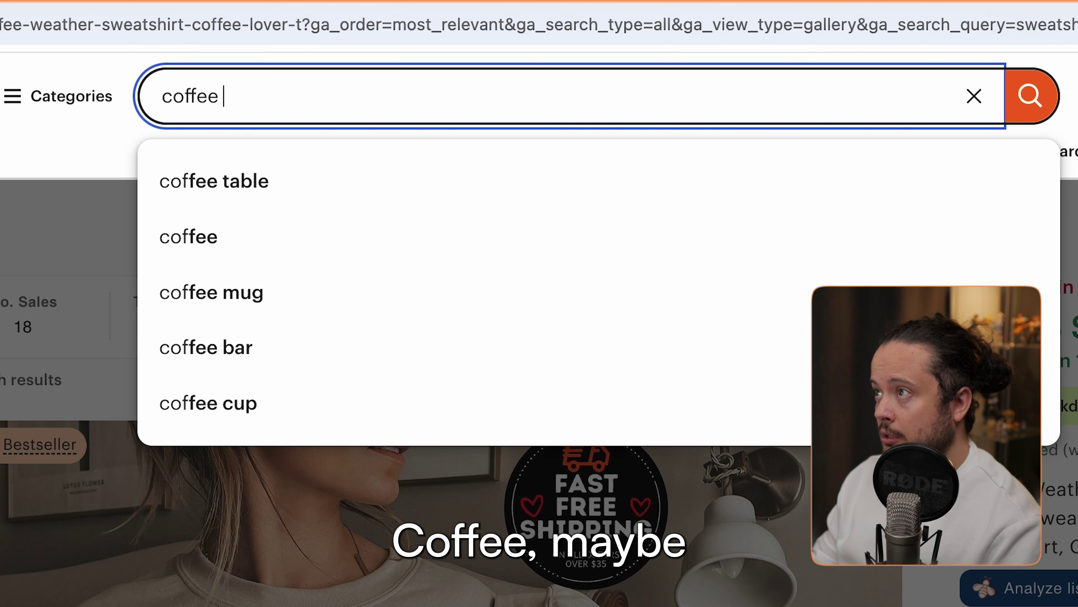
text(crewneck)
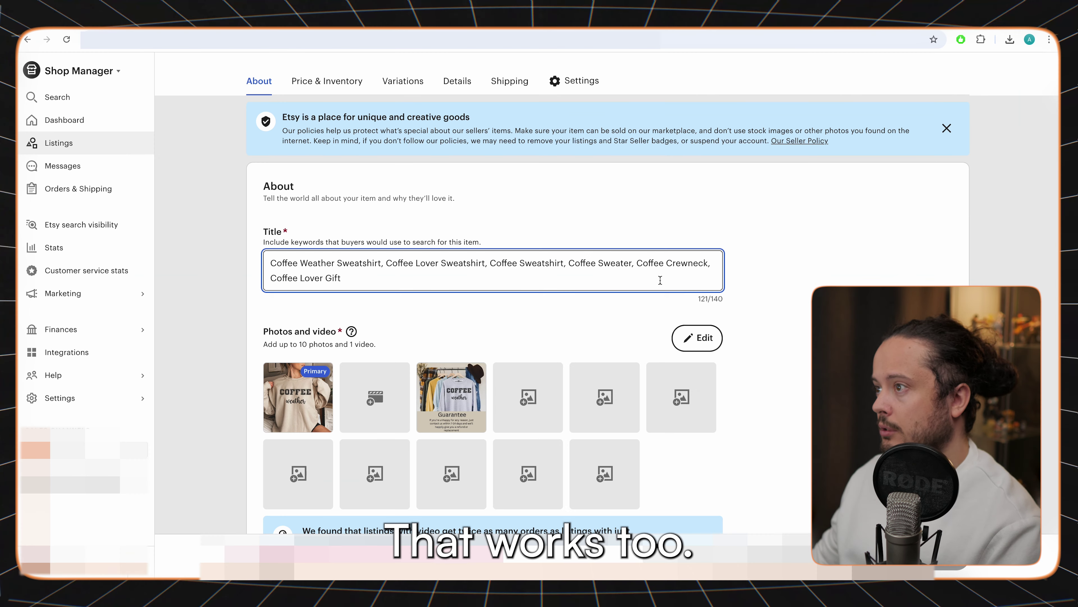
text(,)
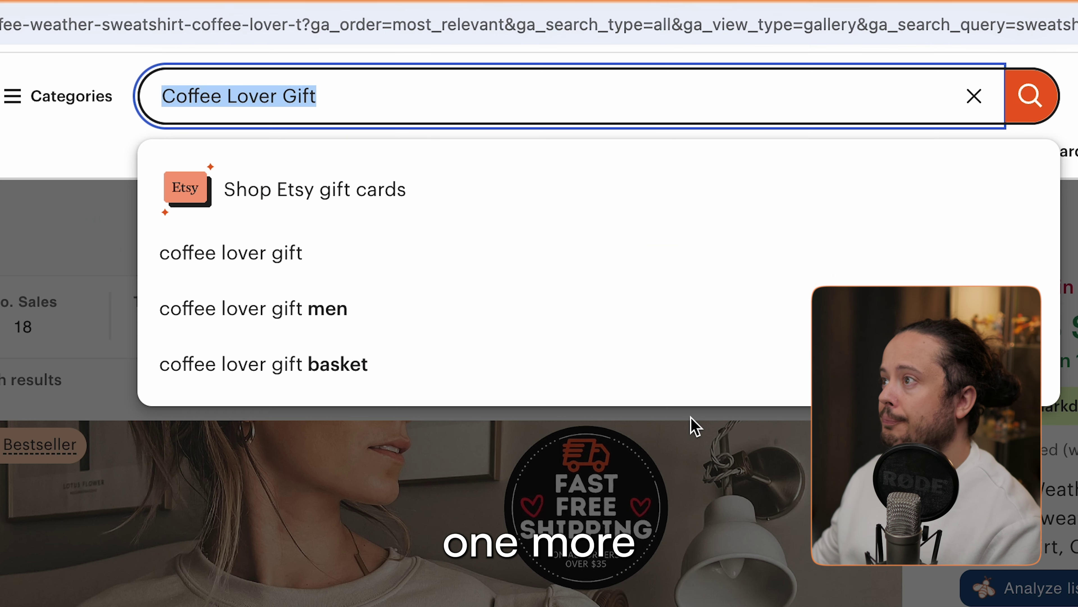
key(BackSpace)
key(BackSpace)
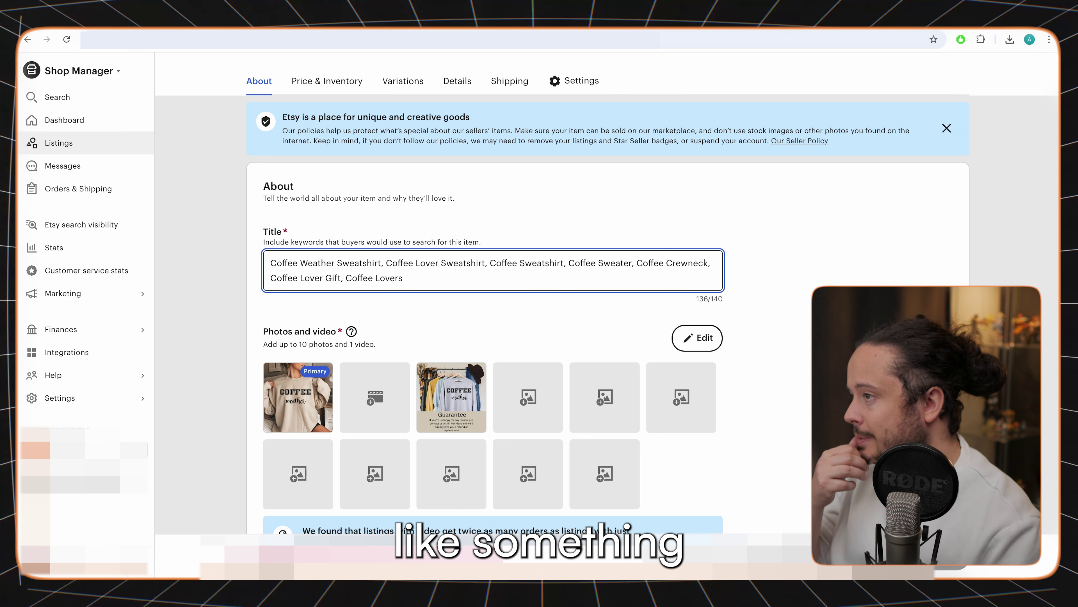
triple_click(507, 284)
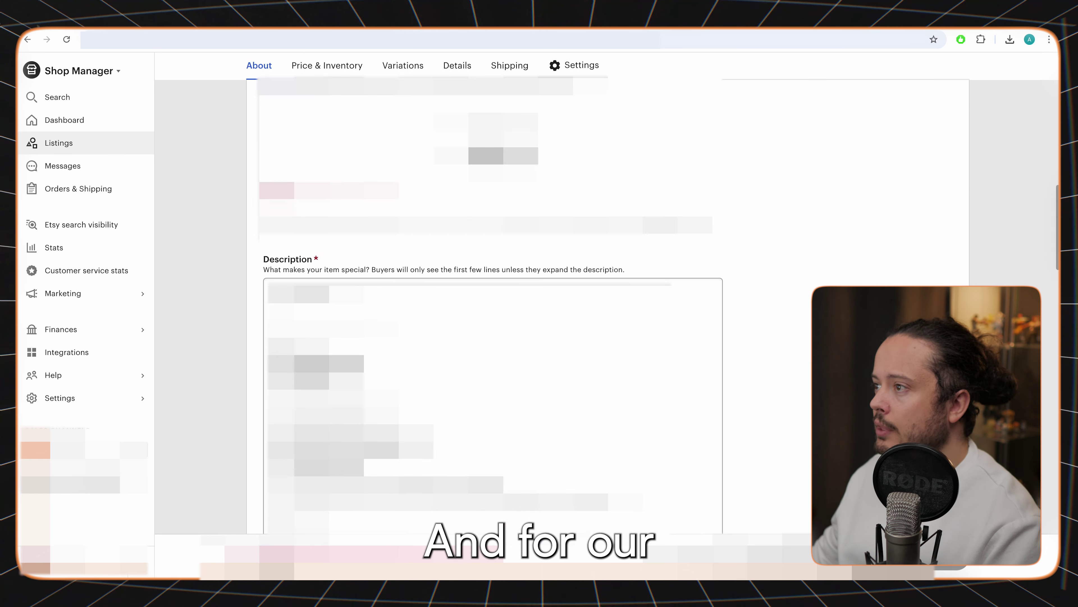
Step: Add 'Coffee Lover Gift' as a tag on the listing, fixing the stray typed letters
scroll(484, 298, down, 10)
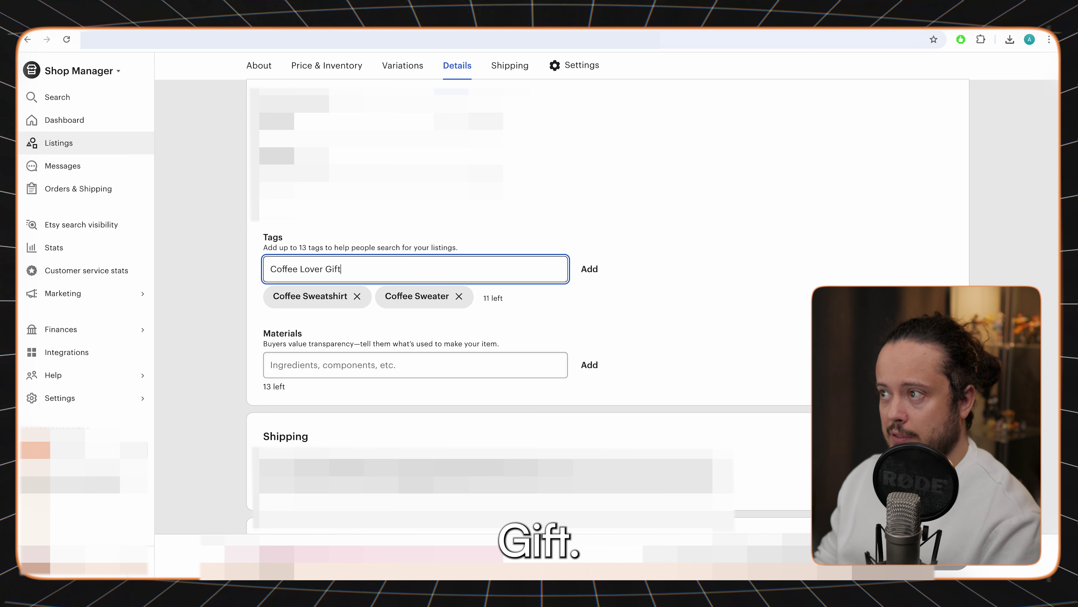
text(ood)
key(BackSpace)
key(BackSpace)
key(BackSpace)
key(BackSpace)
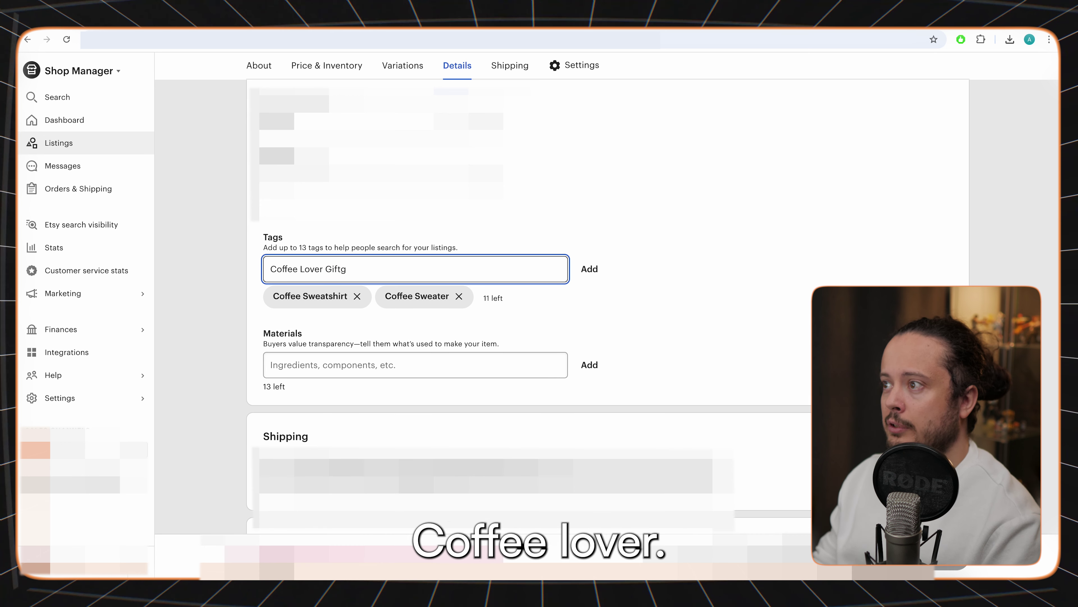
key(Return)
text(Coffee Lover Gift)
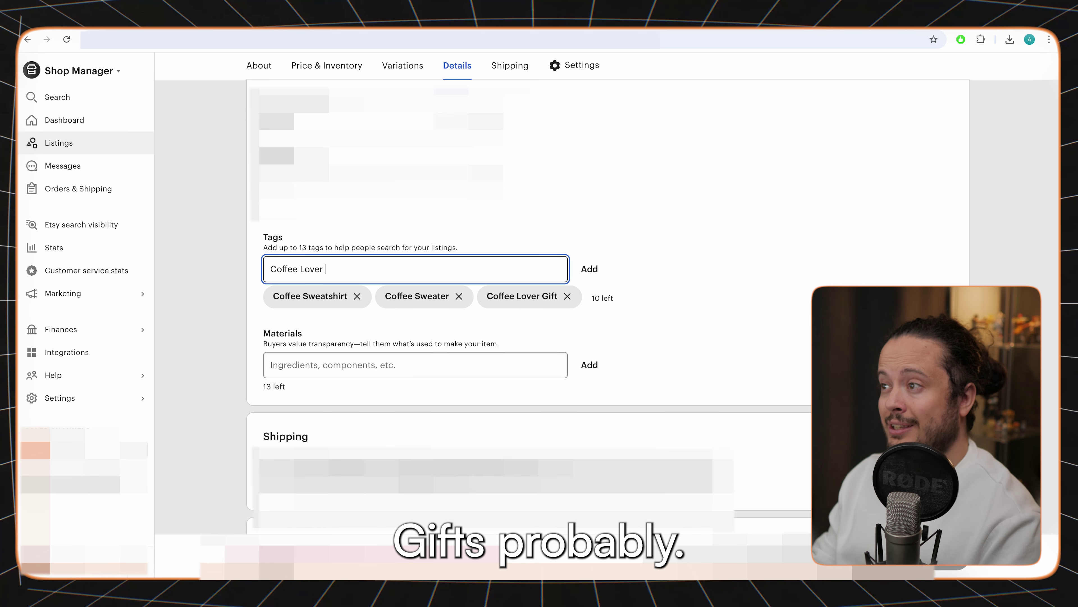
key(Return)
Step: Add 'Coffee Lover Gifts' as a tag and retype the next mistyped coffee tag
text(s)
key(Return)
text(Ciffe)
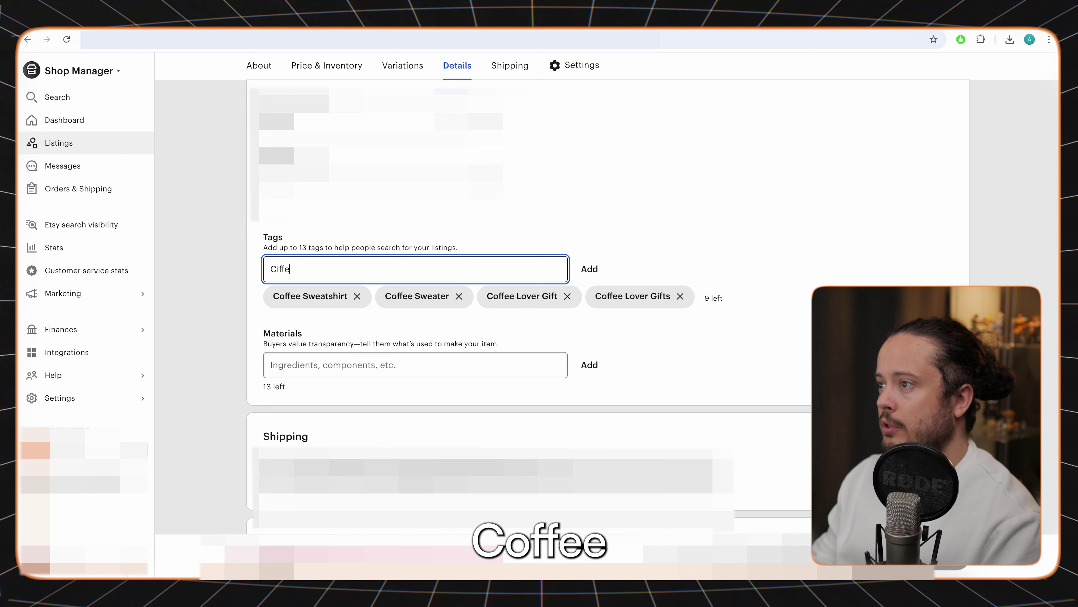
text(e CáCo)
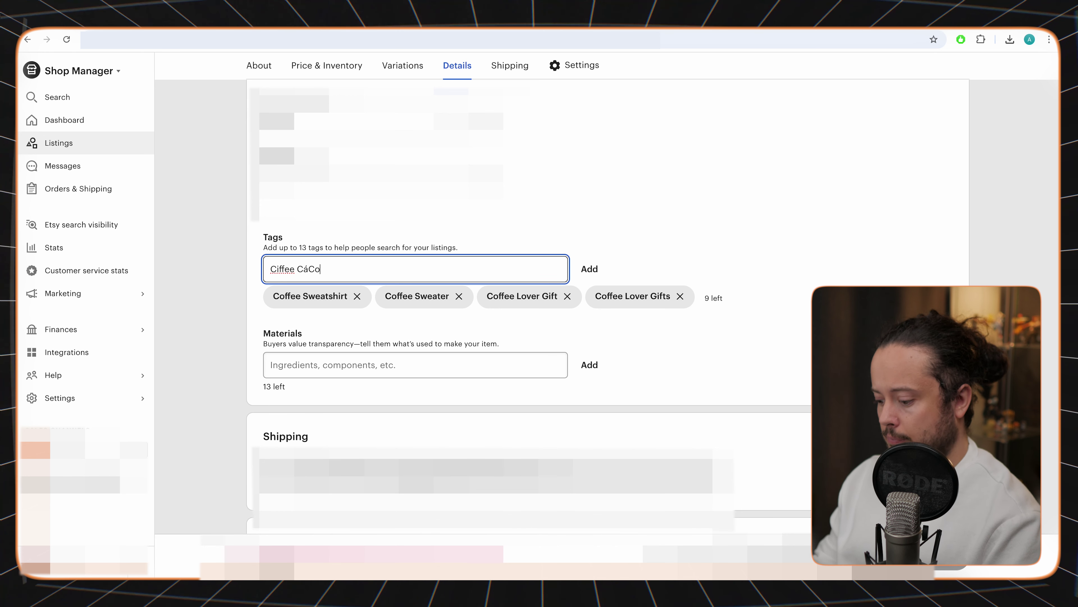
key(ctrl+a)
text(Co)
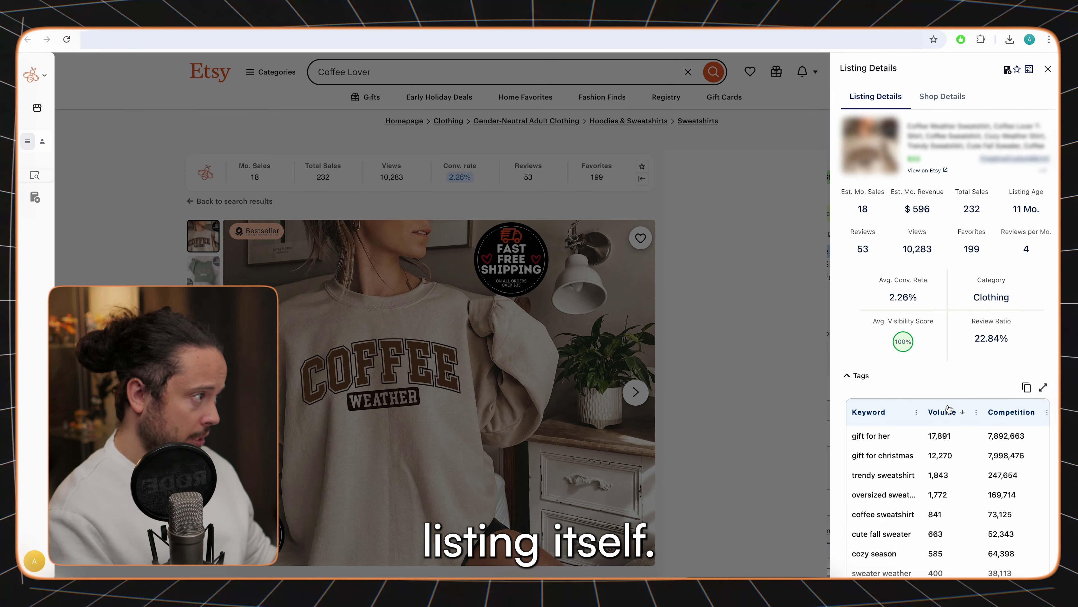
Step: Expand the competitor's full tags table in the research extension panel
scroll(949, 409, down, 5)
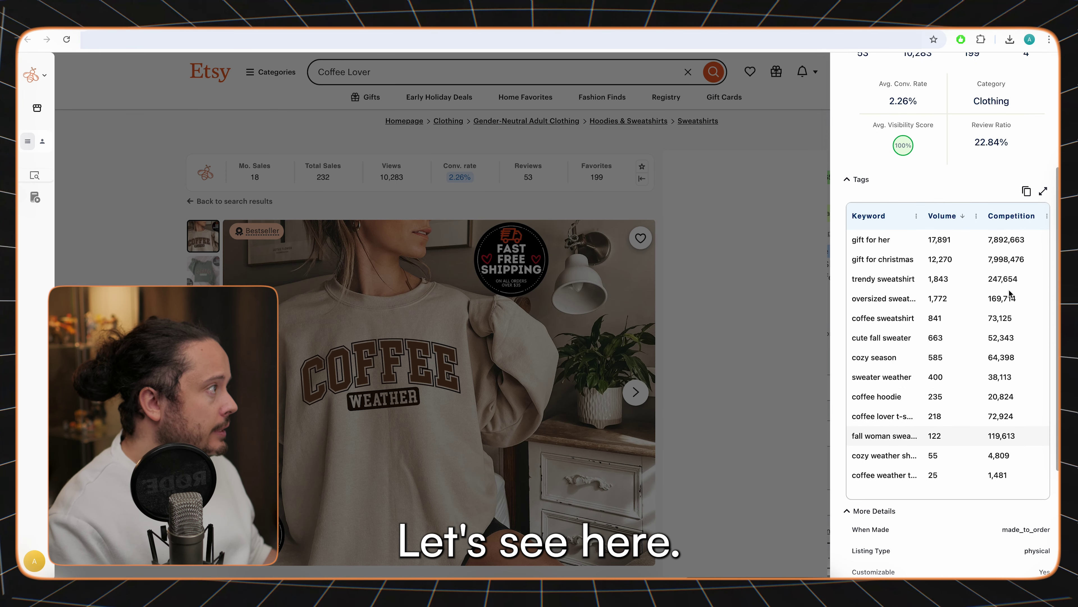
click(1043, 191)
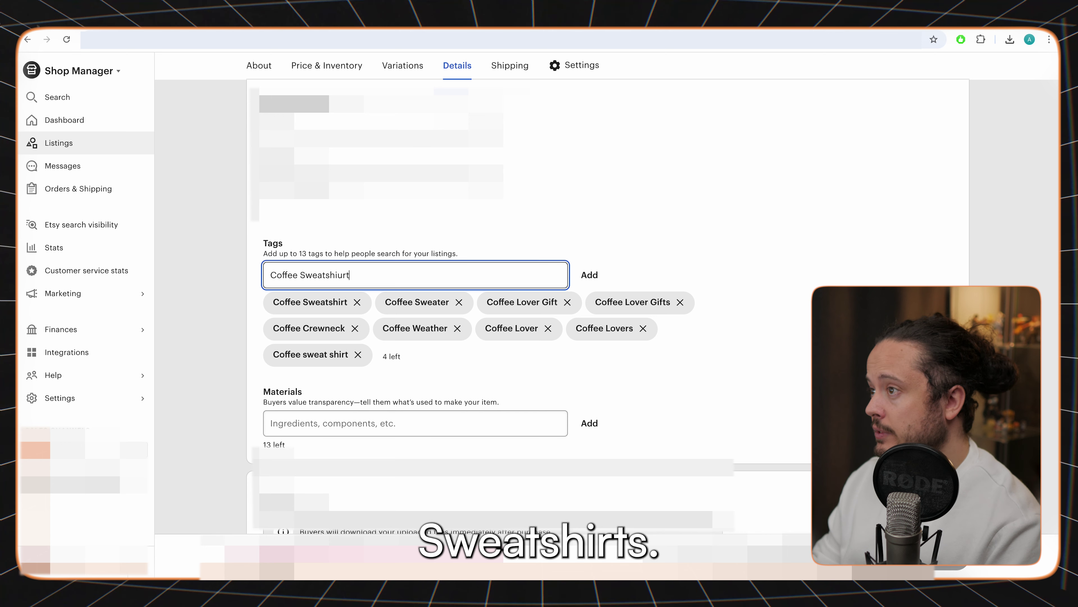
Step: Add 'Coffee Sweatshirts' as a tag and enter 'Coffee Crewnecks' next
text(rts)
key(Return)
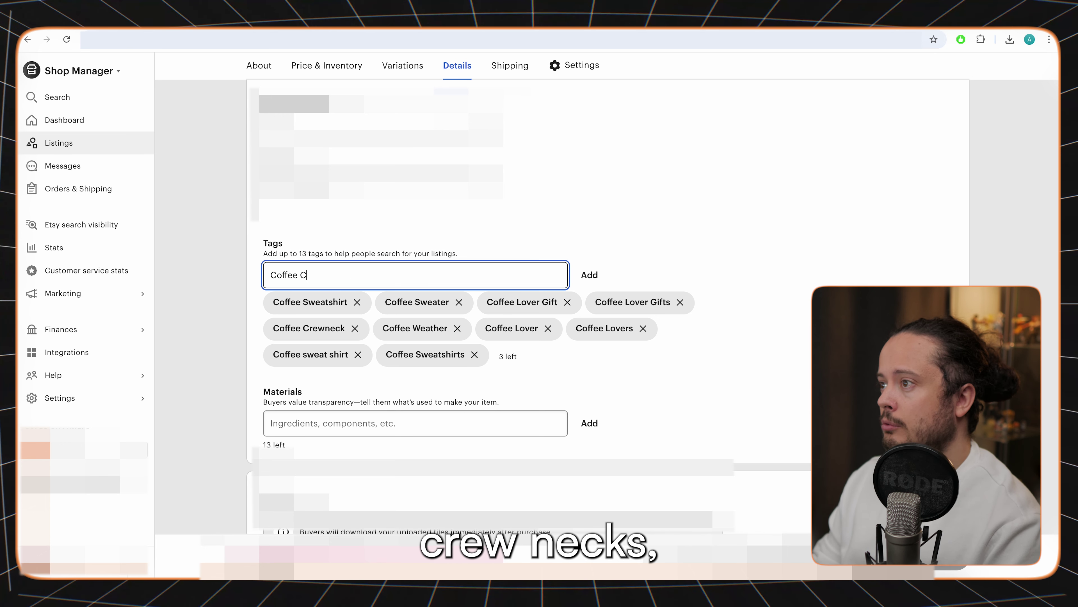
text(Coffee Crewnecks)
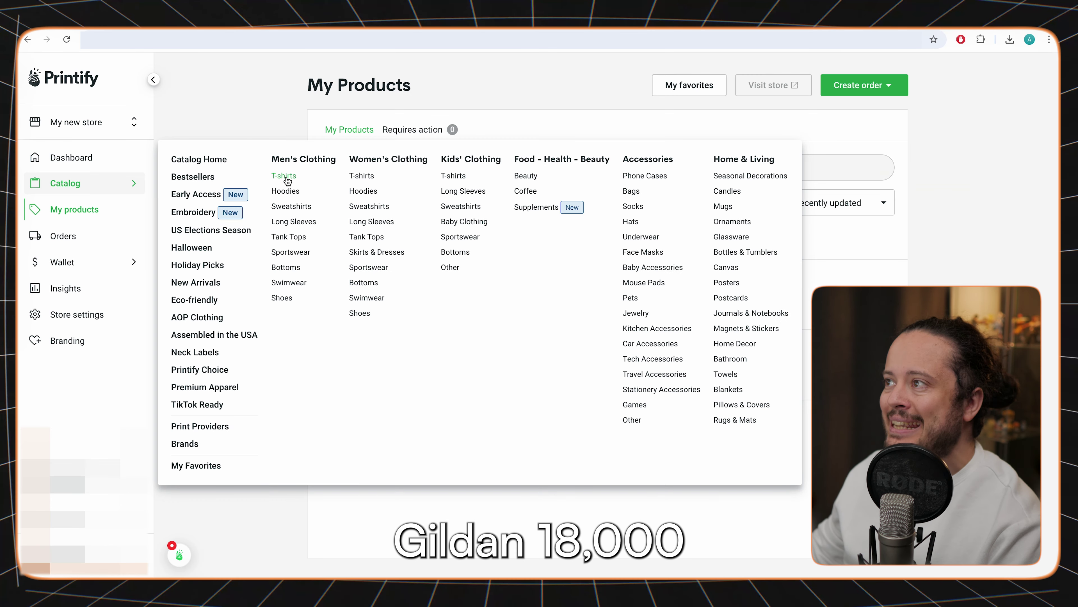
Step: Find the Gildan 18000 crewneck and view Monster Digital's Military Green size prices
click(287, 179)
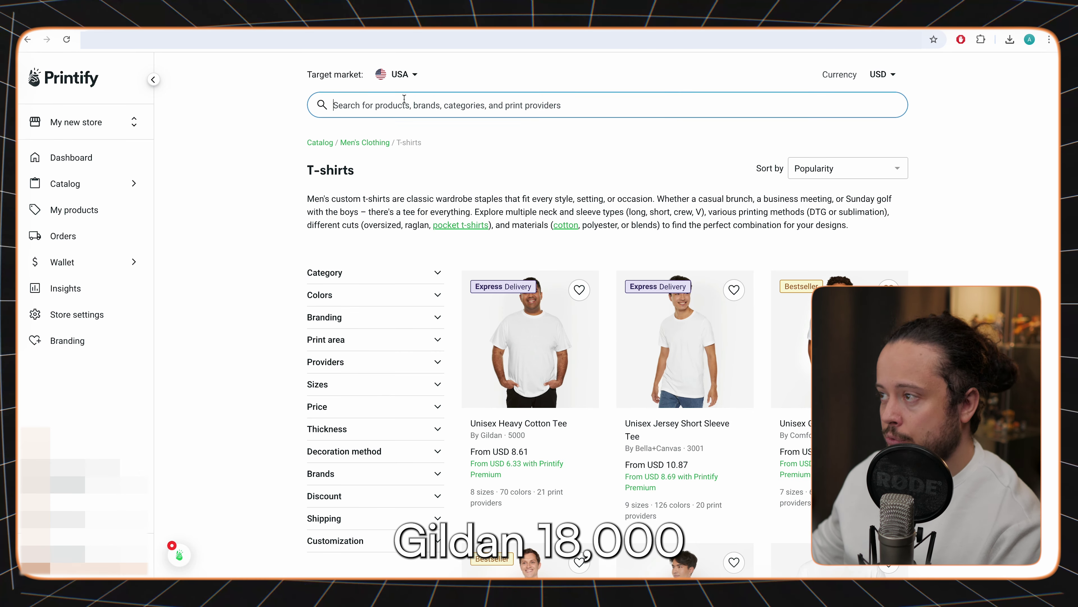
text(gildan 18000)
key(Return)
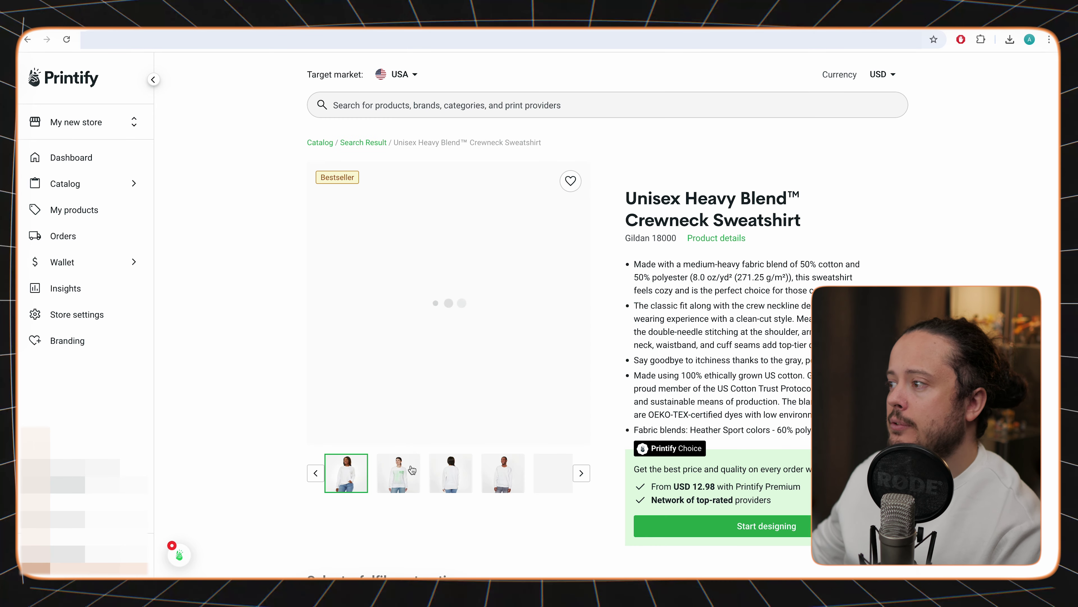
scroll(453, 384, down, 10)
scroll(434, 160, up, 2)
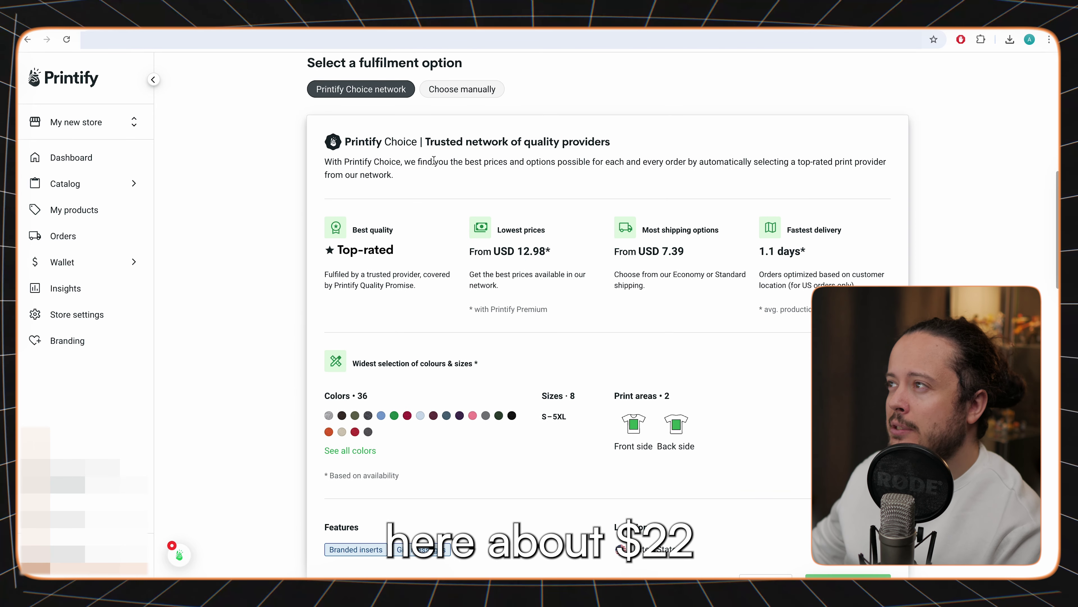
click(464, 94)
click(779, 154)
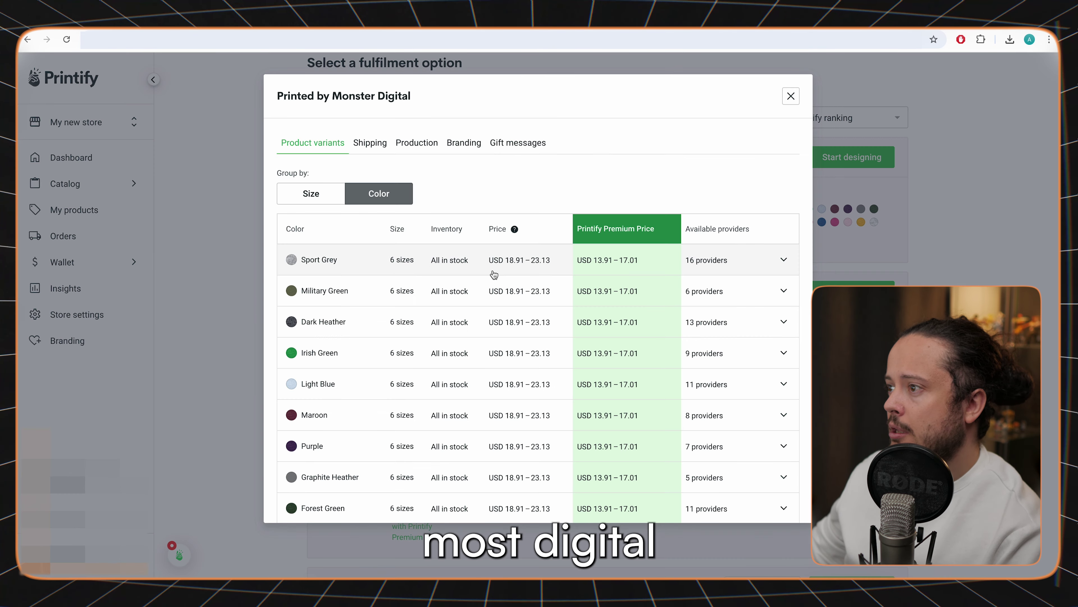
click(534, 290)
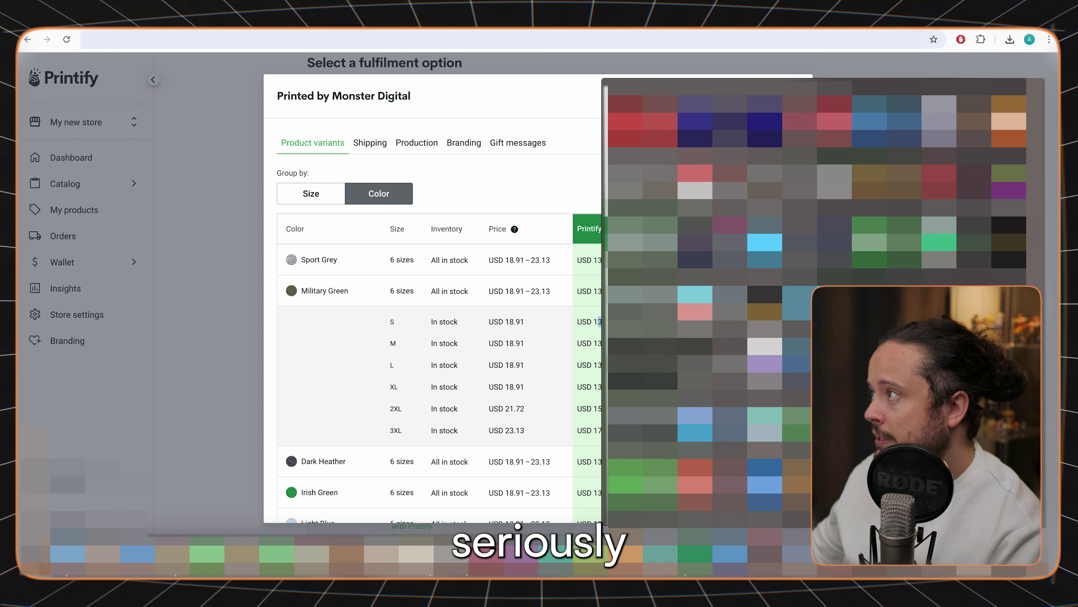
Step: Launch the calculator app from the system search
key(super+space)
text(calculator)
key(Return)
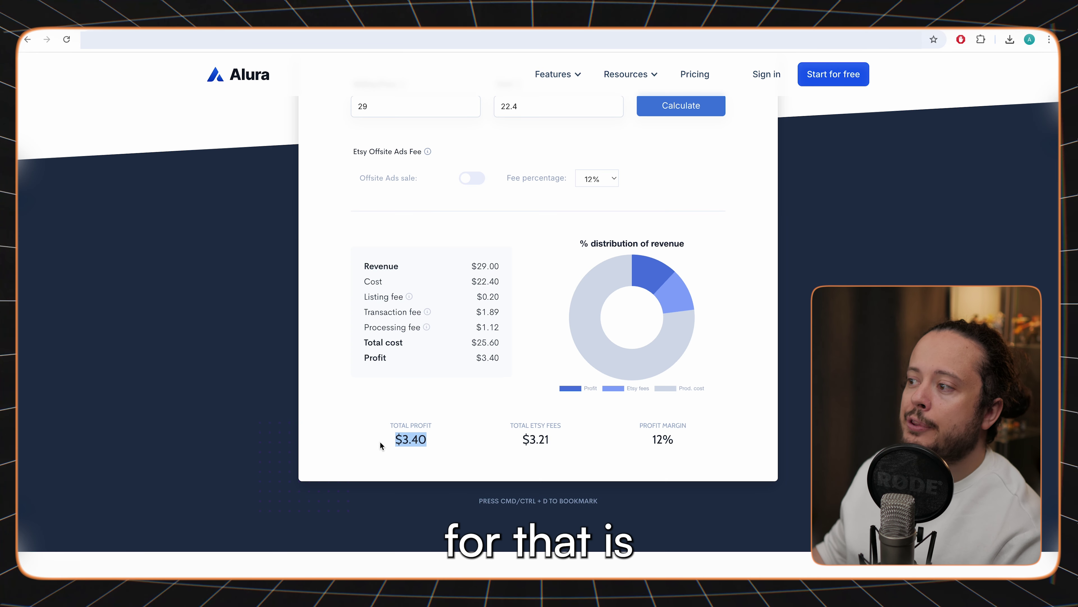
Step: Calculate Etsy fees at $29, then recalculate with a $39 selling price against $22.40 cost
click(380, 442)
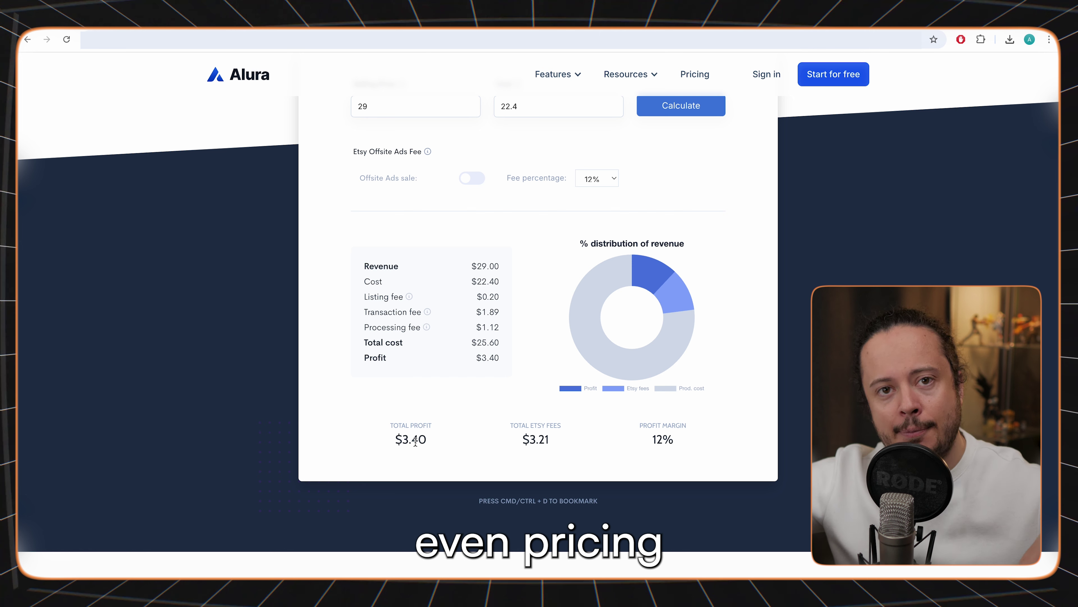
double_click(415, 441)
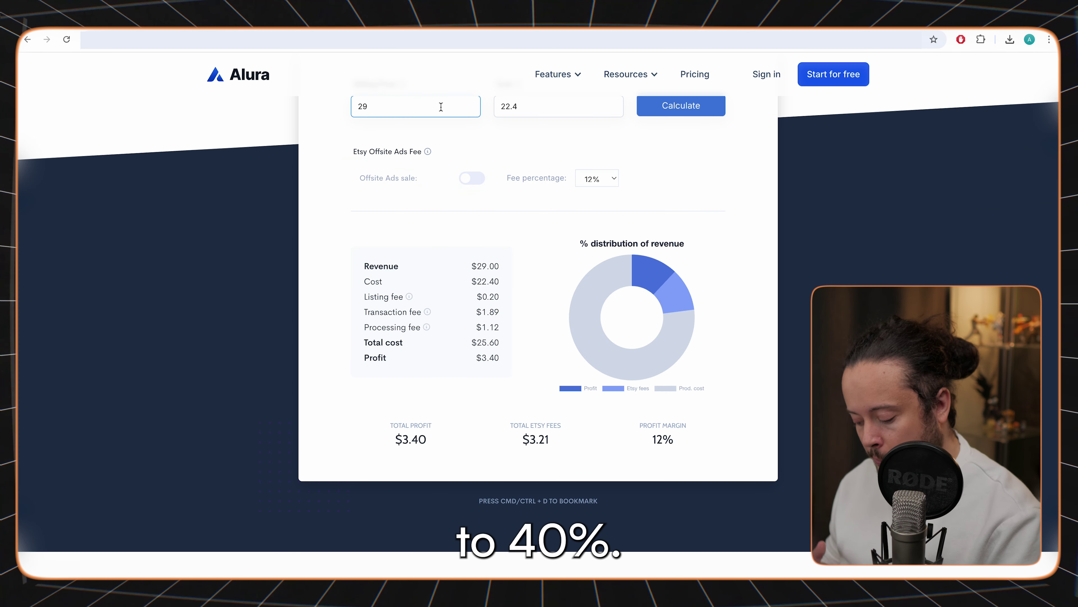
key(BackSpace)
key(BackSpace)
text(39)
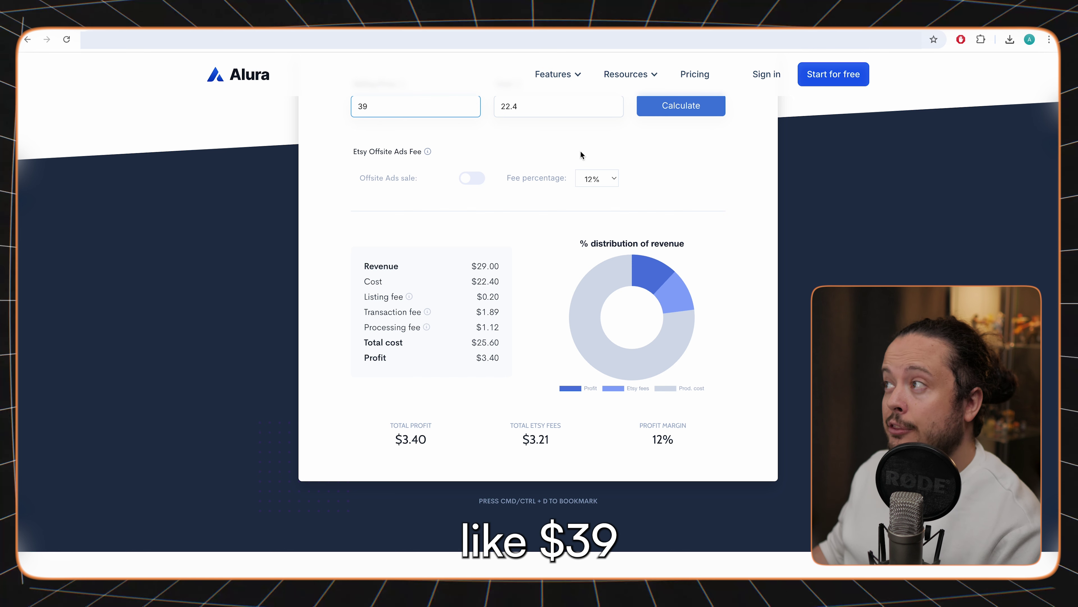
click(671, 113)
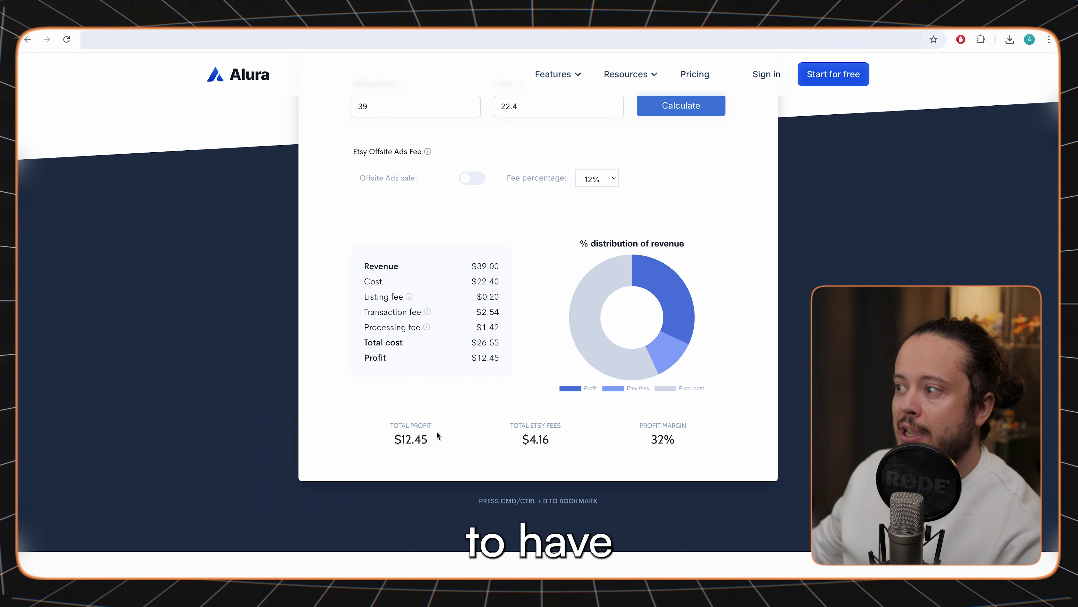